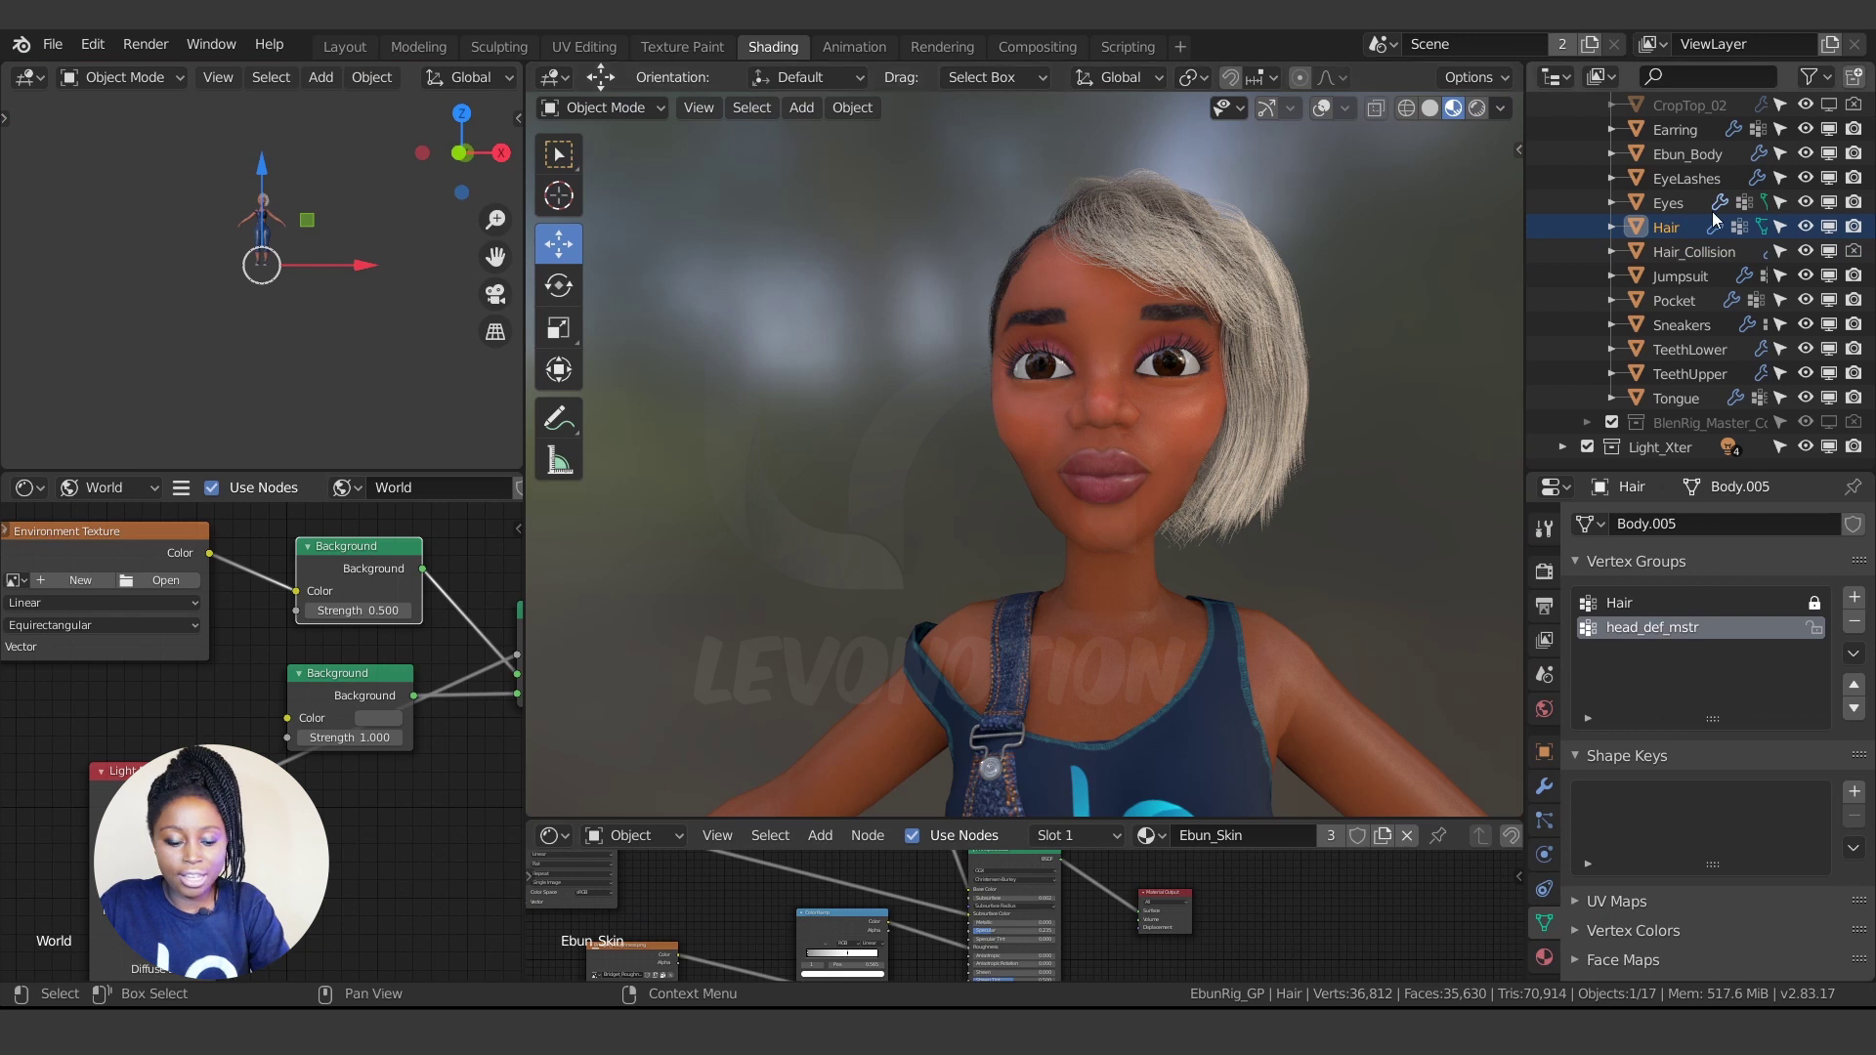
{"action": "key", "text": "g"}
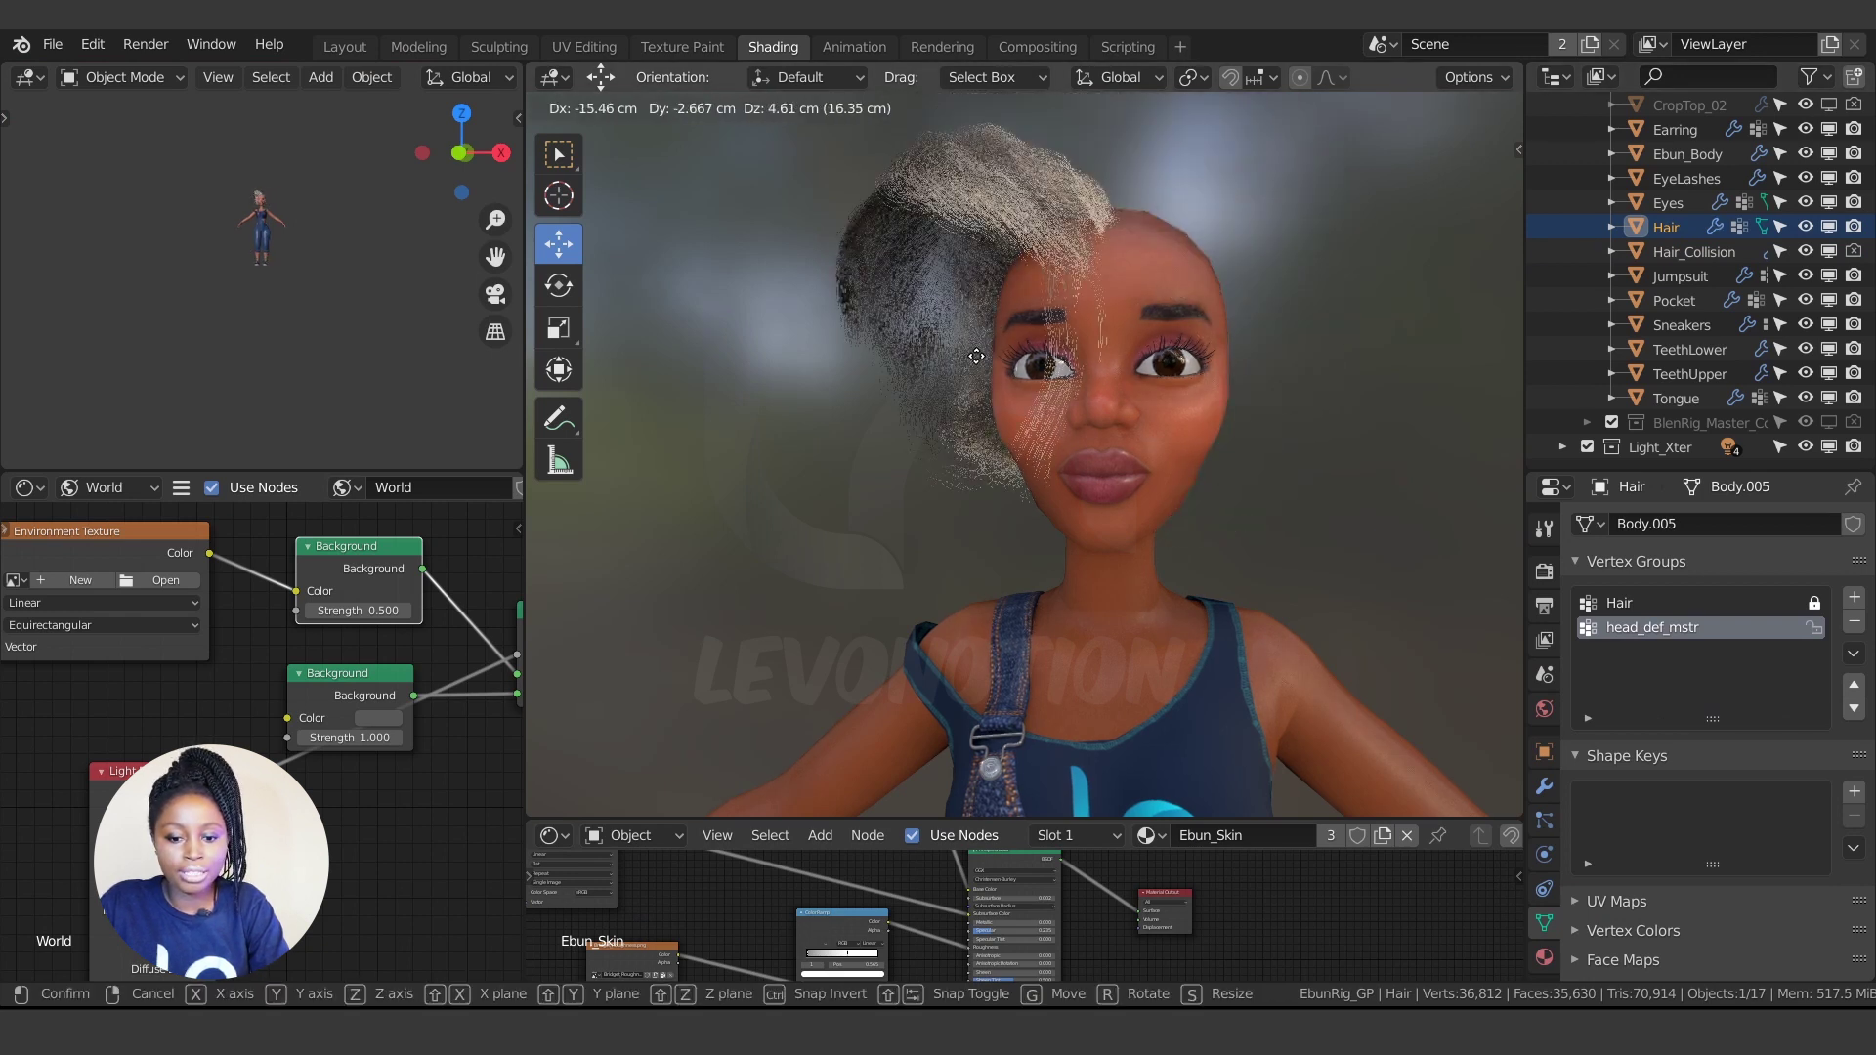
{"action": "key", "text": "Escape"}
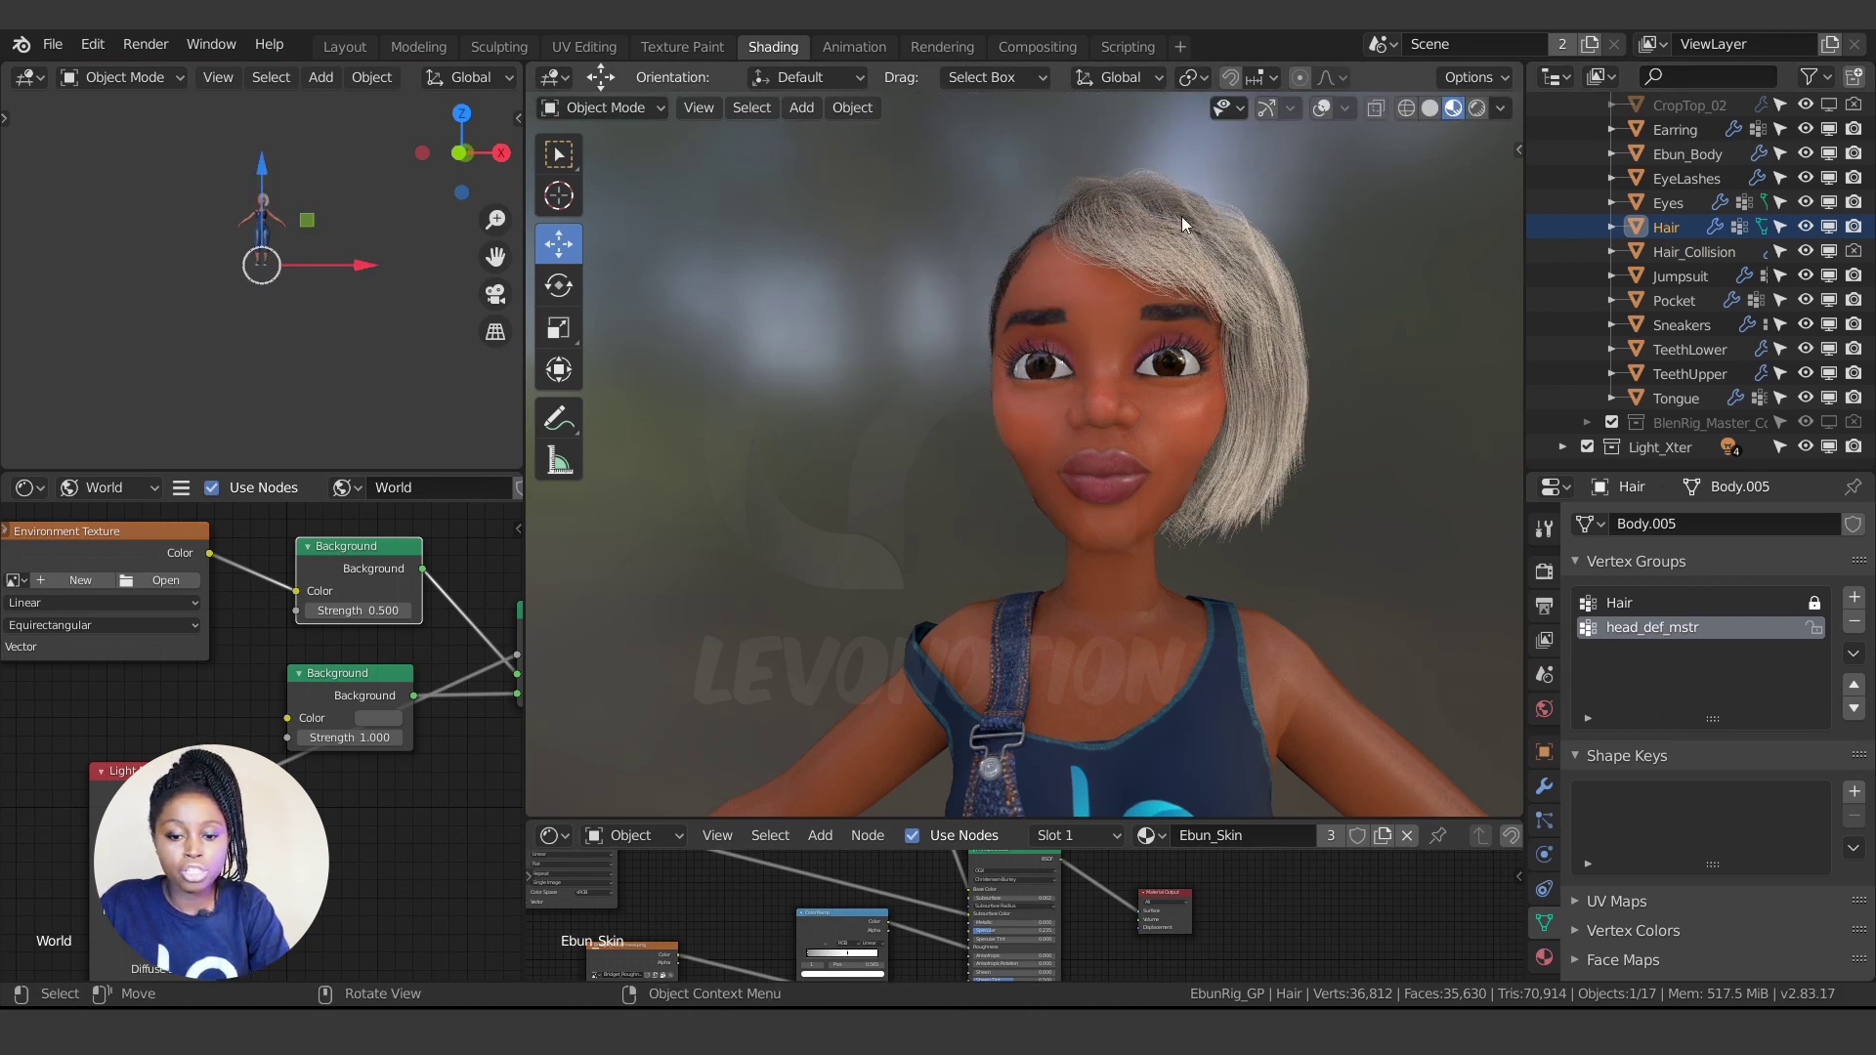
{"action": "left_click", "coordinate": [1082, 306]}
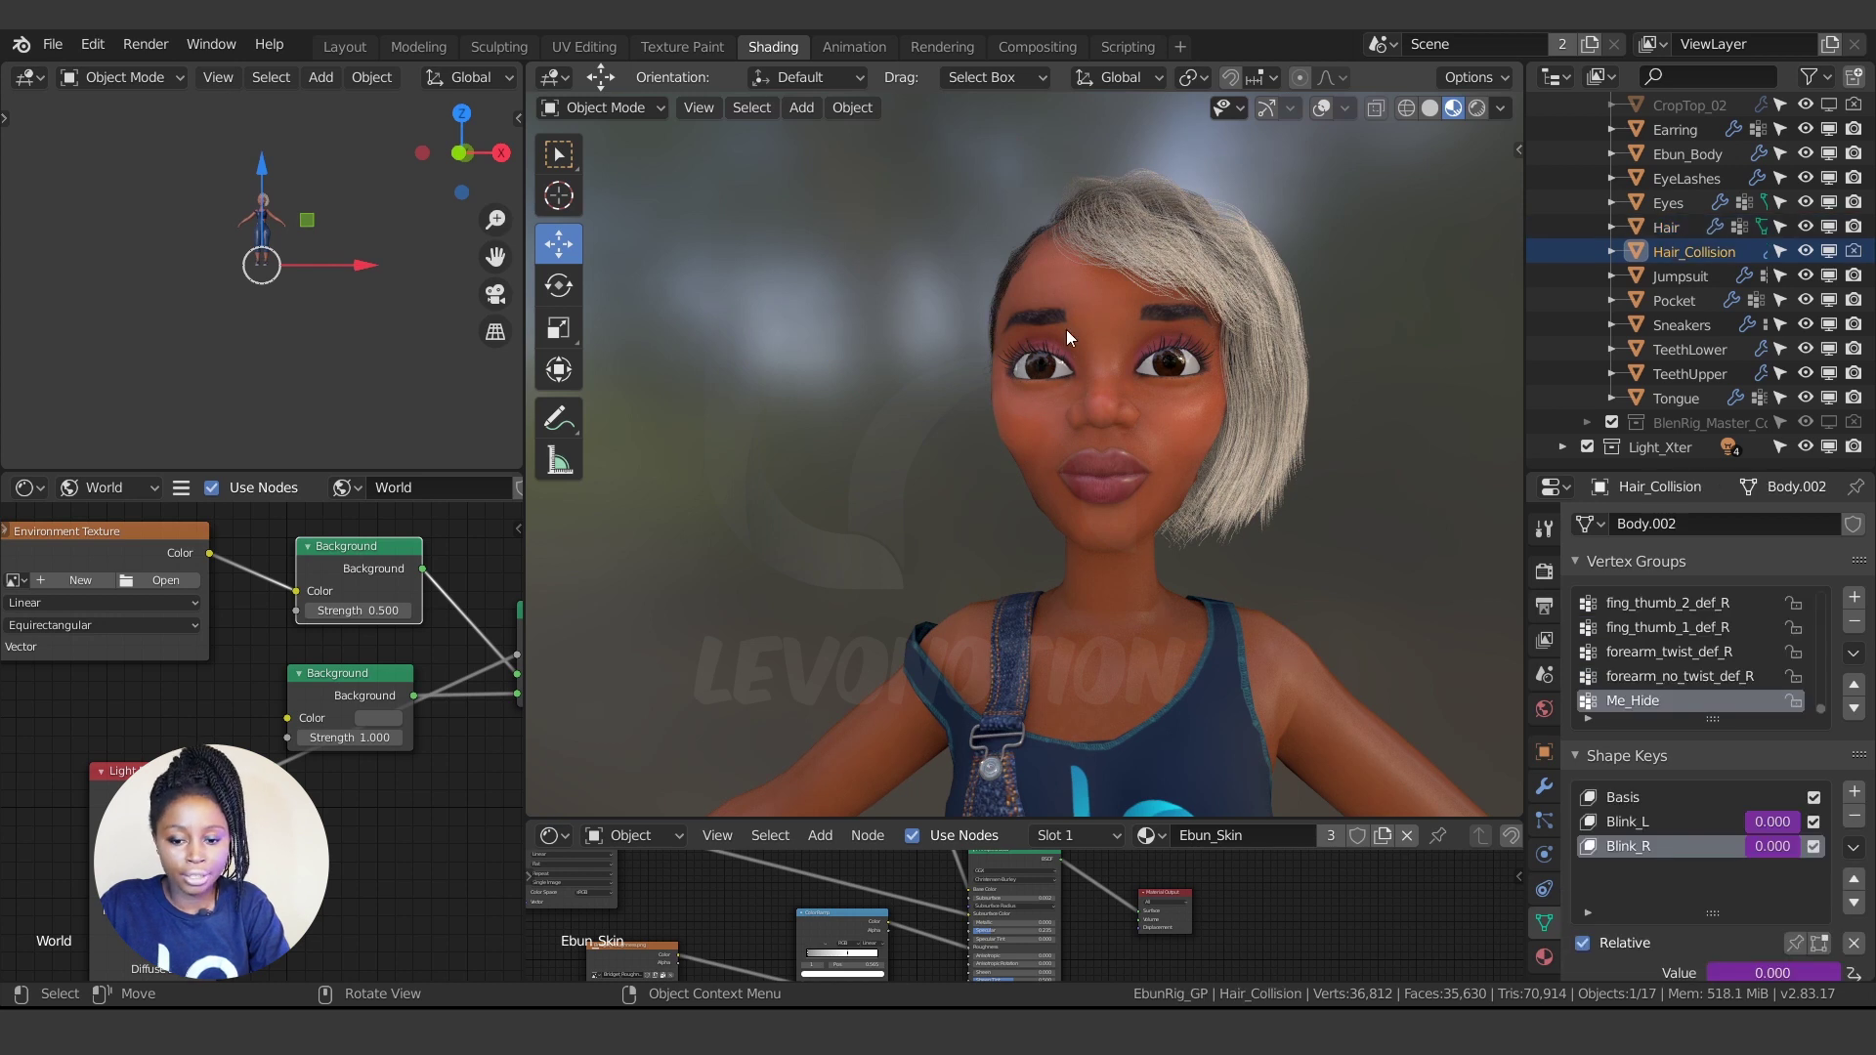
- Remove the Armature modifier from the Hair object
{"action": "left_click", "coordinate": [1210, 225]}
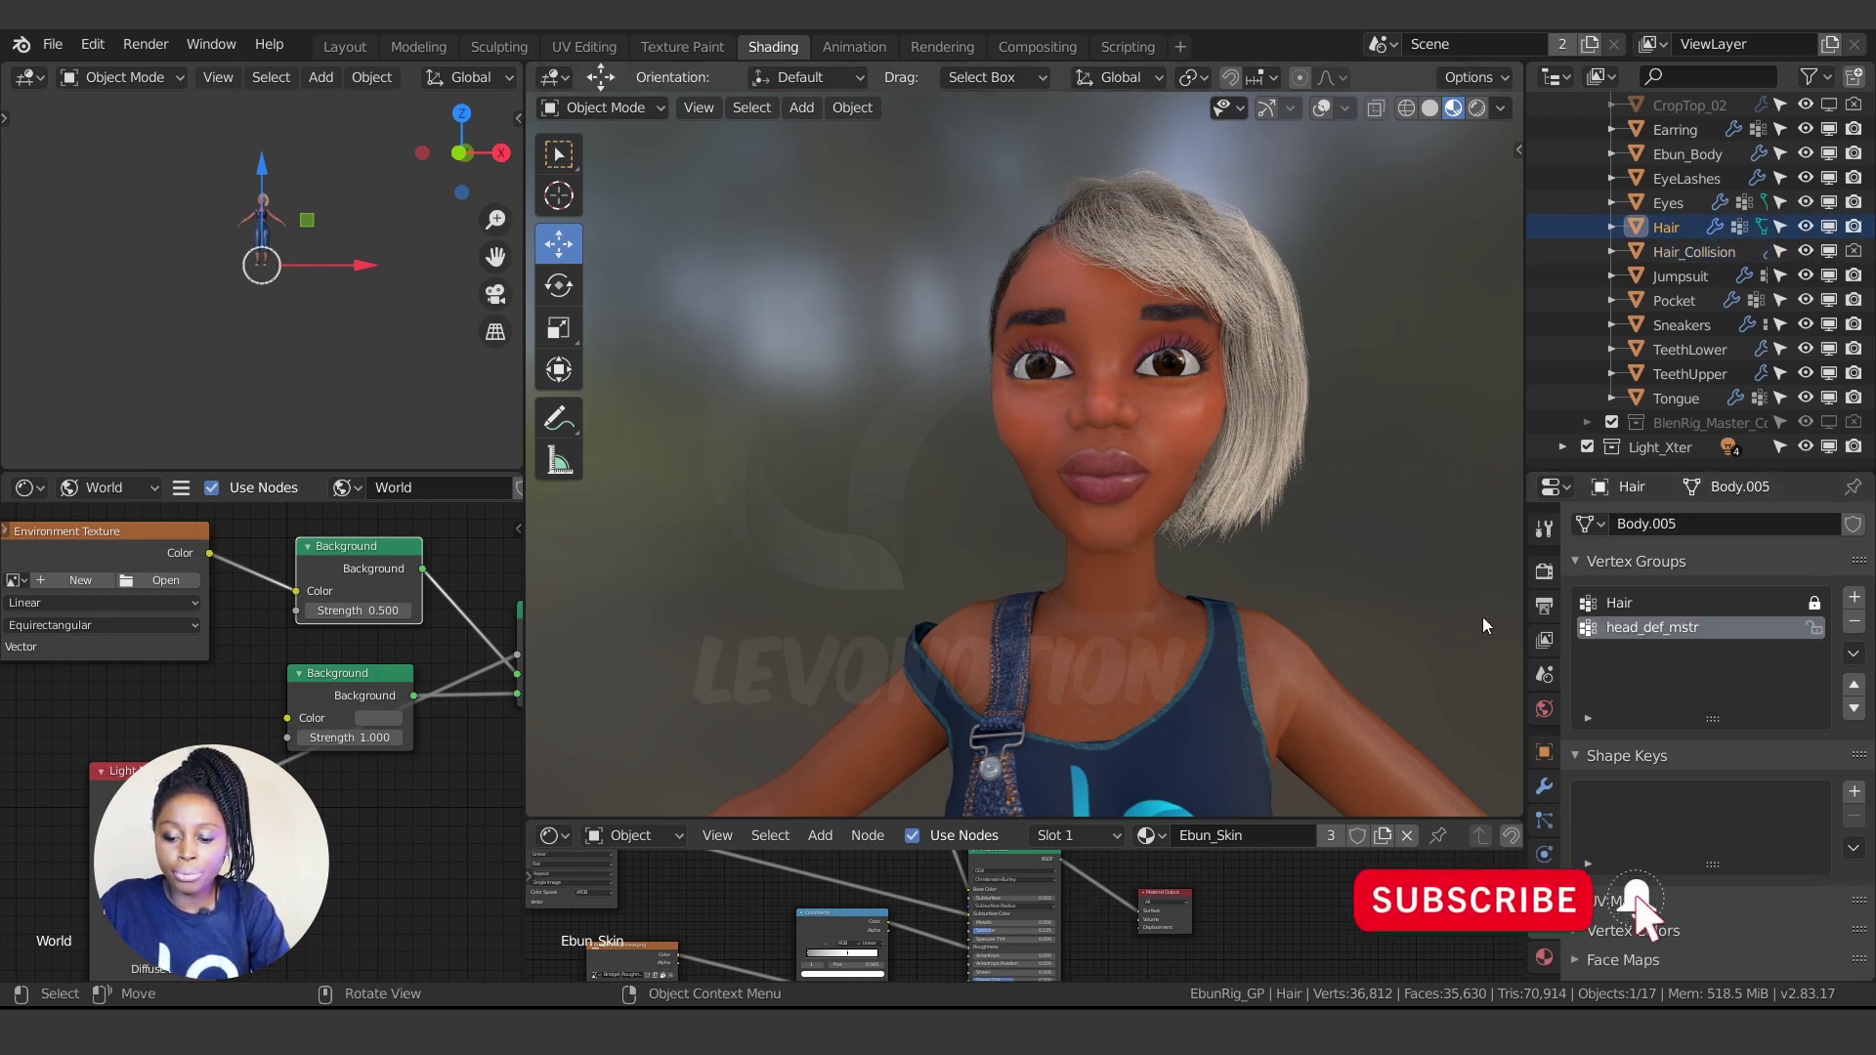
{"action": "left_click", "coordinate": [1544, 786]}
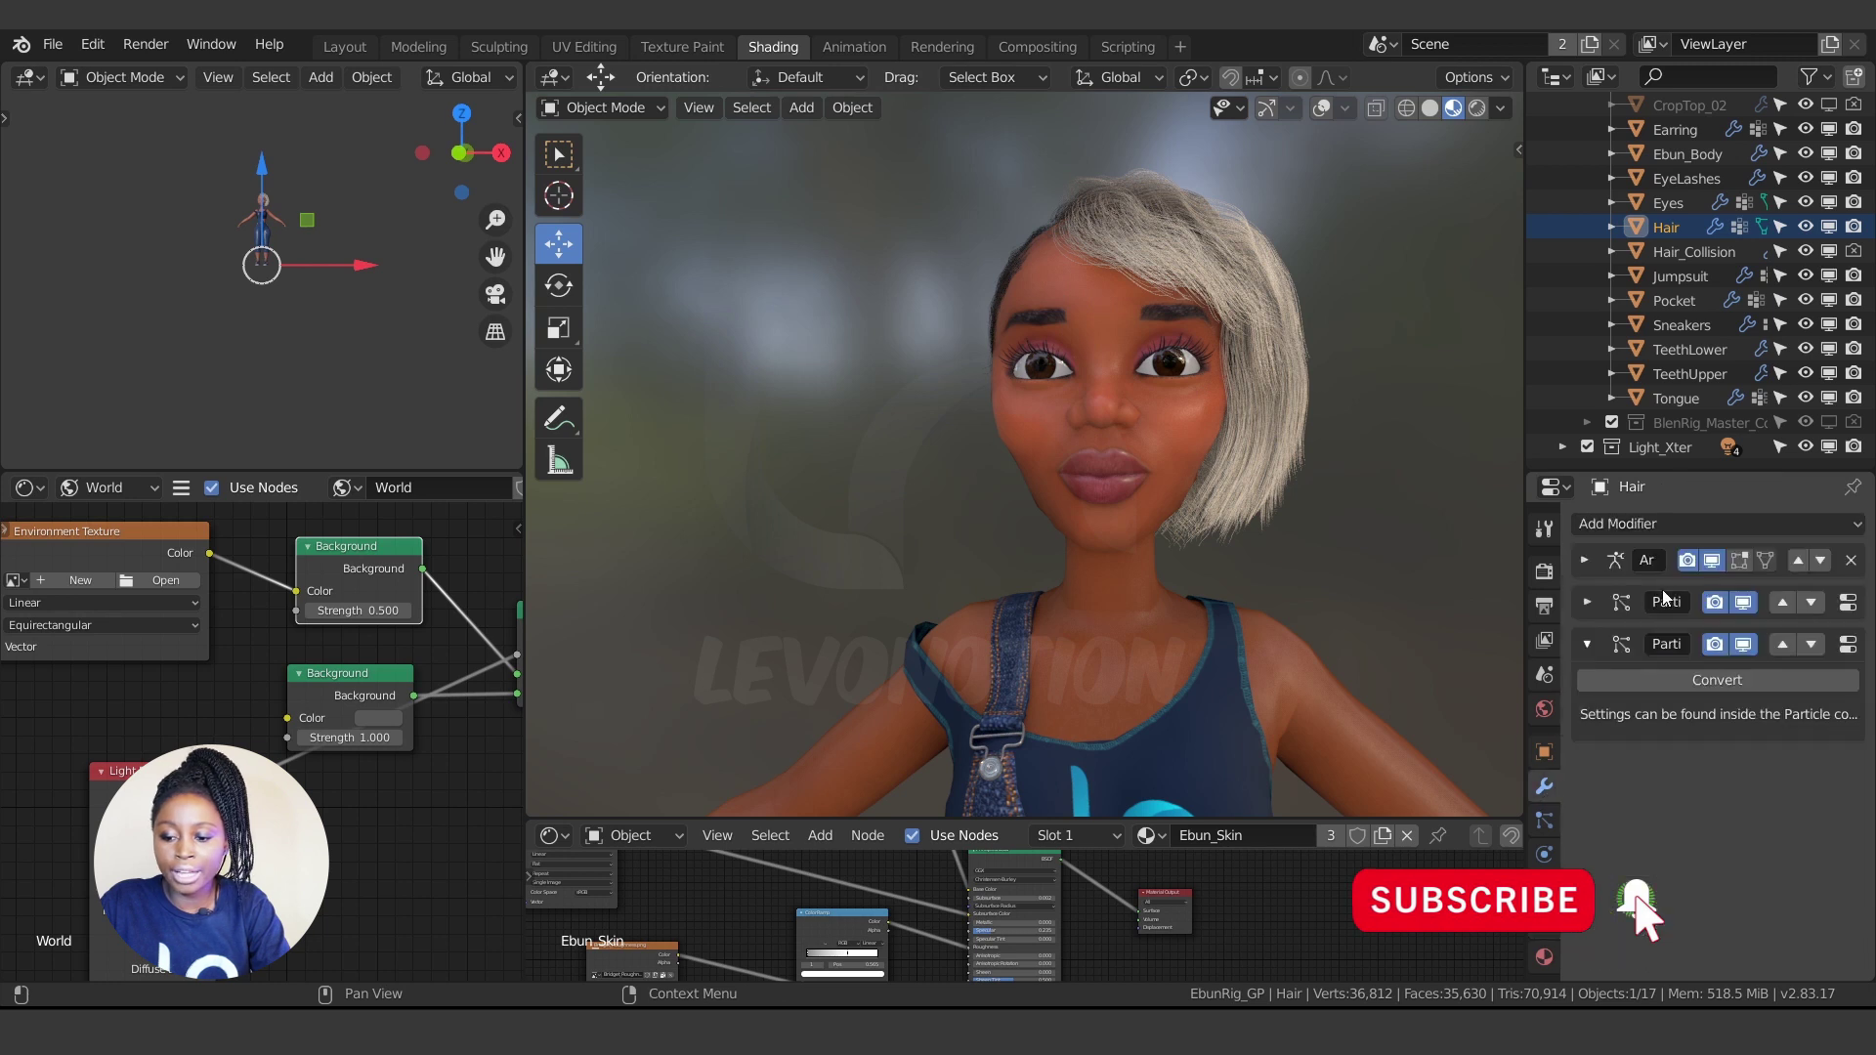
{"action": "left_click", "coordinate": [1850, 560]}
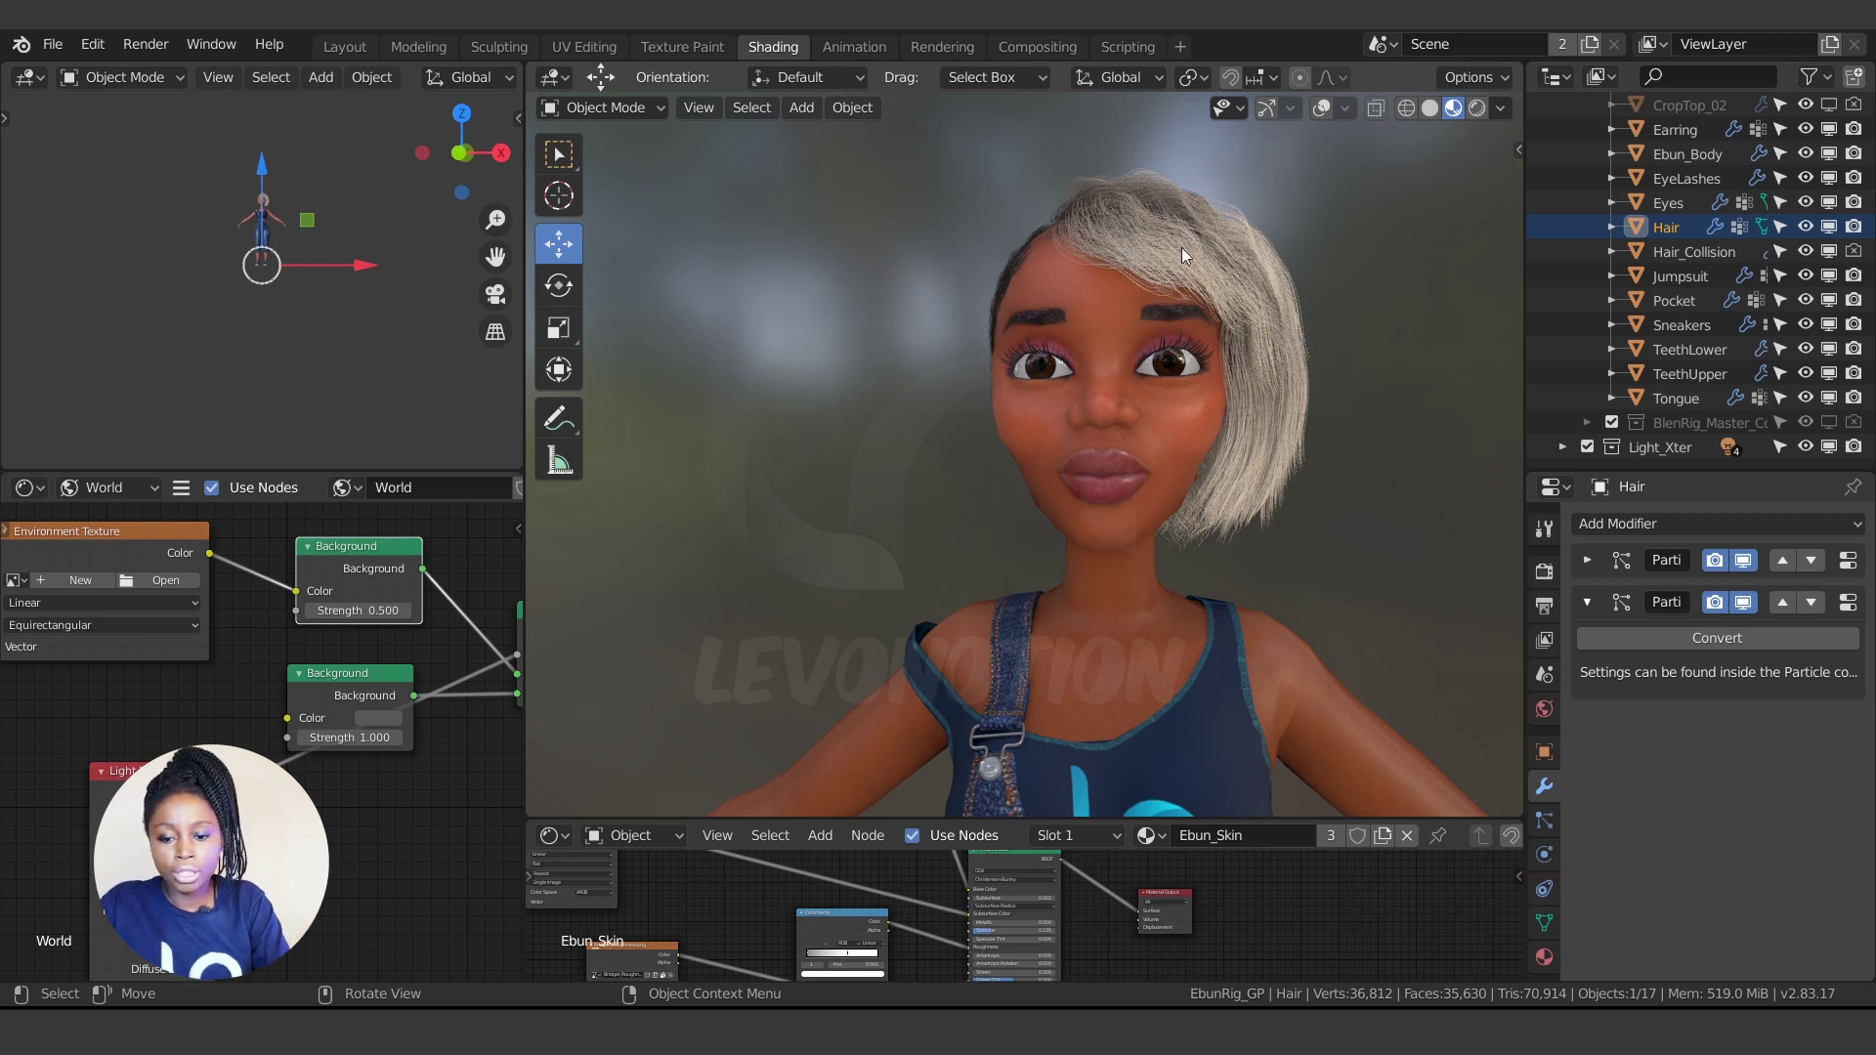
- Copy the Hair object and paste it into the other open Blender file, the scene with the braided character
{"action": "key", "text": "ctrl+c"}
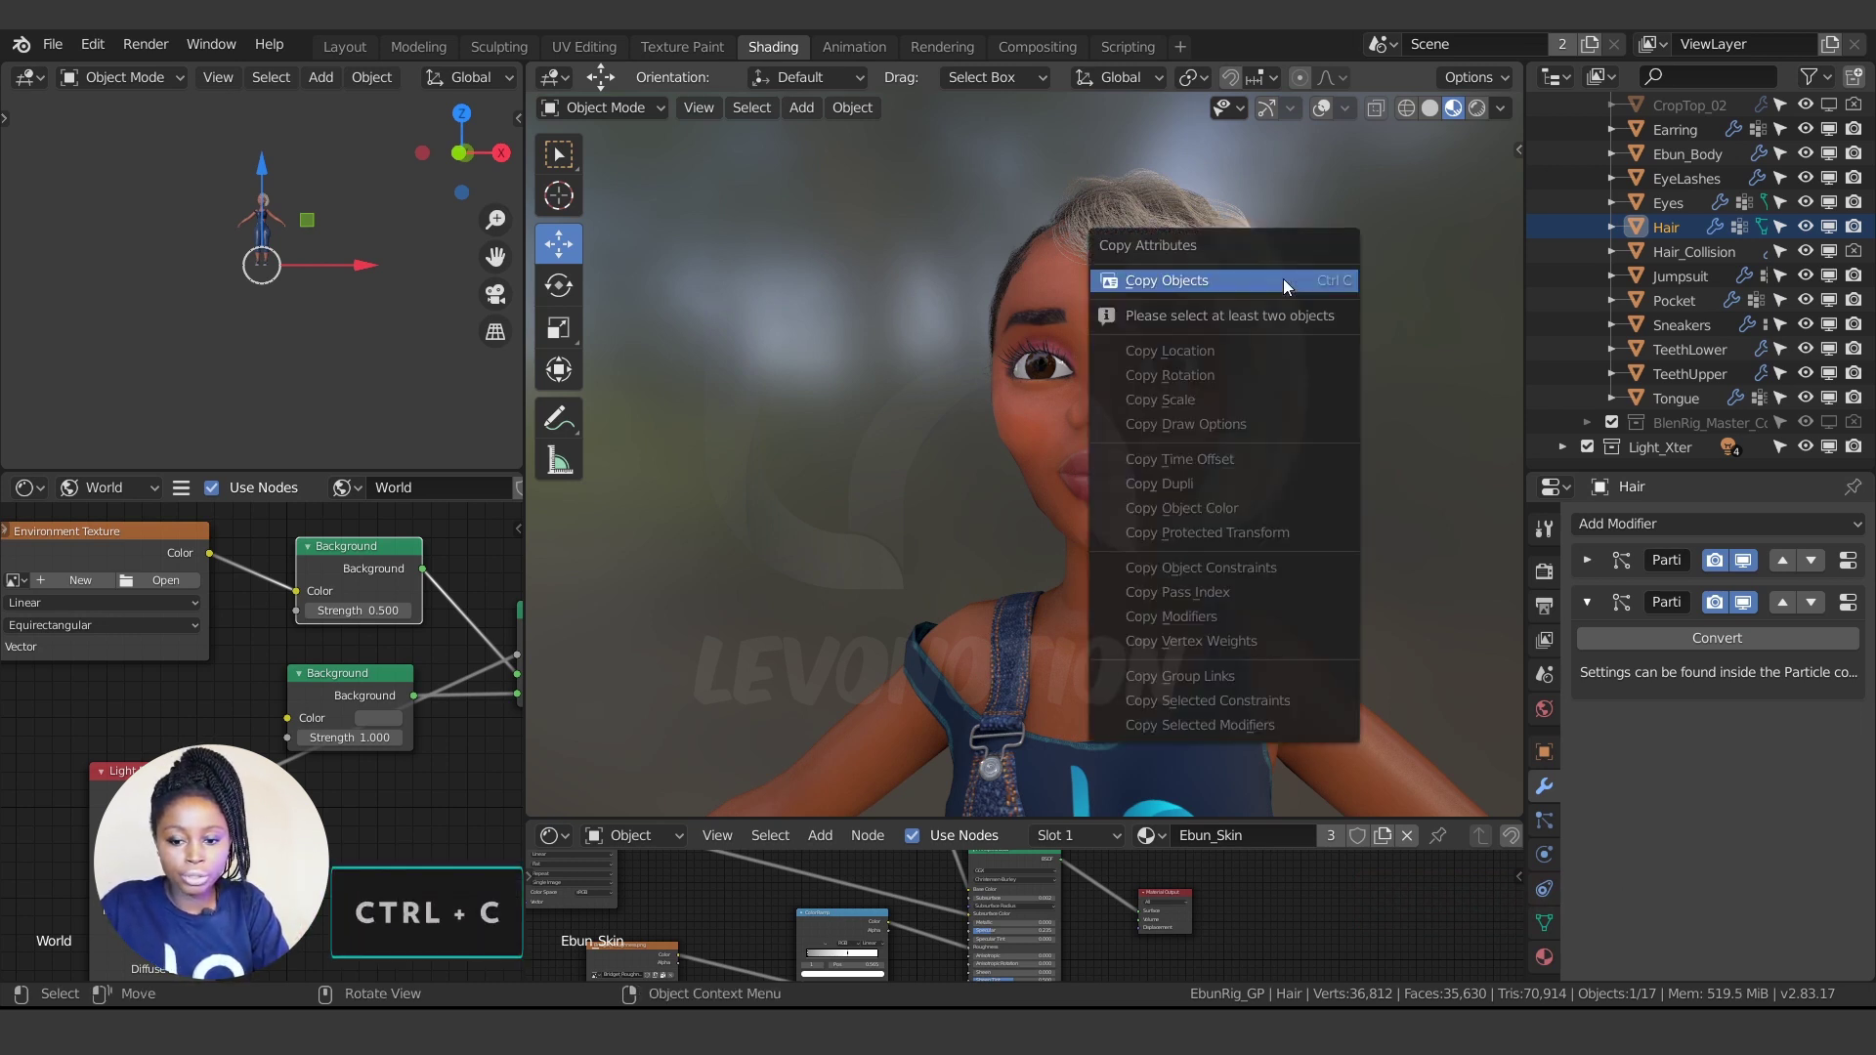
{"action": "left_click", "coordinate": [1282, 280]}
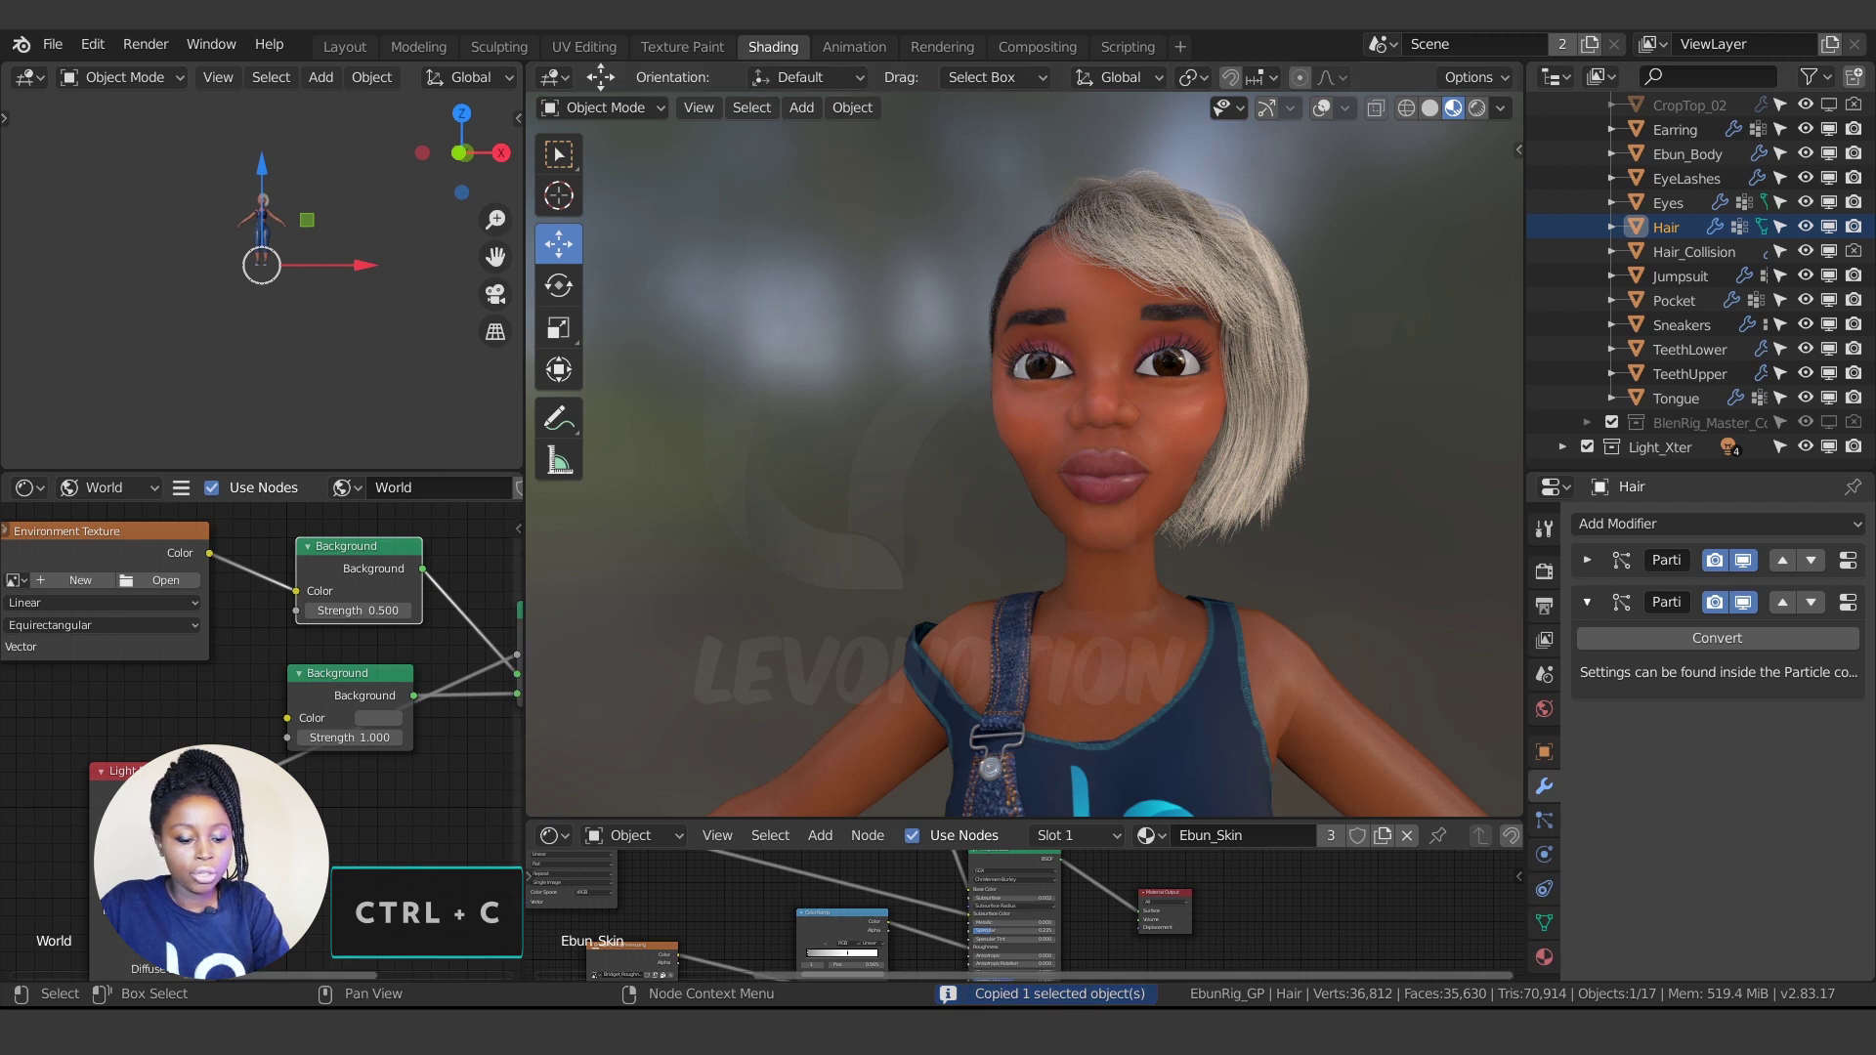
{"action": "key", "text": "alt+Tab"}
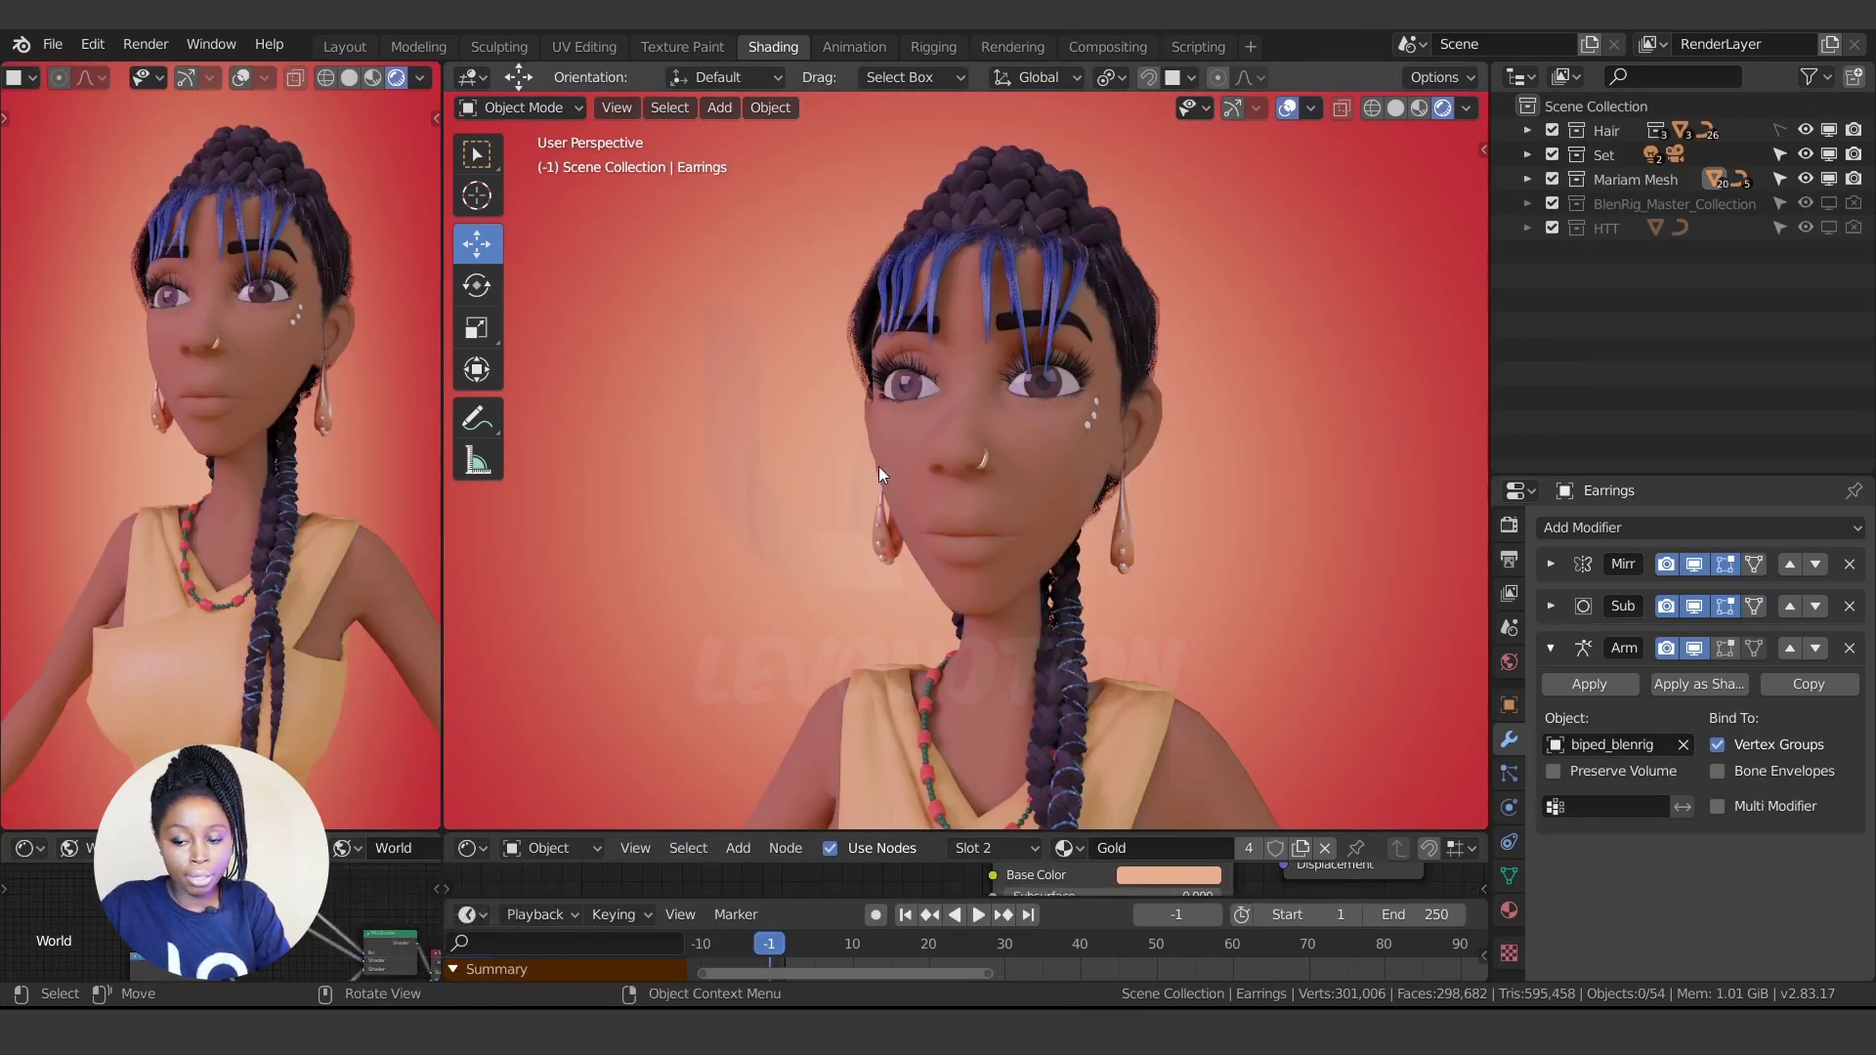
{"action": "left_click", "coordinate": [1583, 103]}
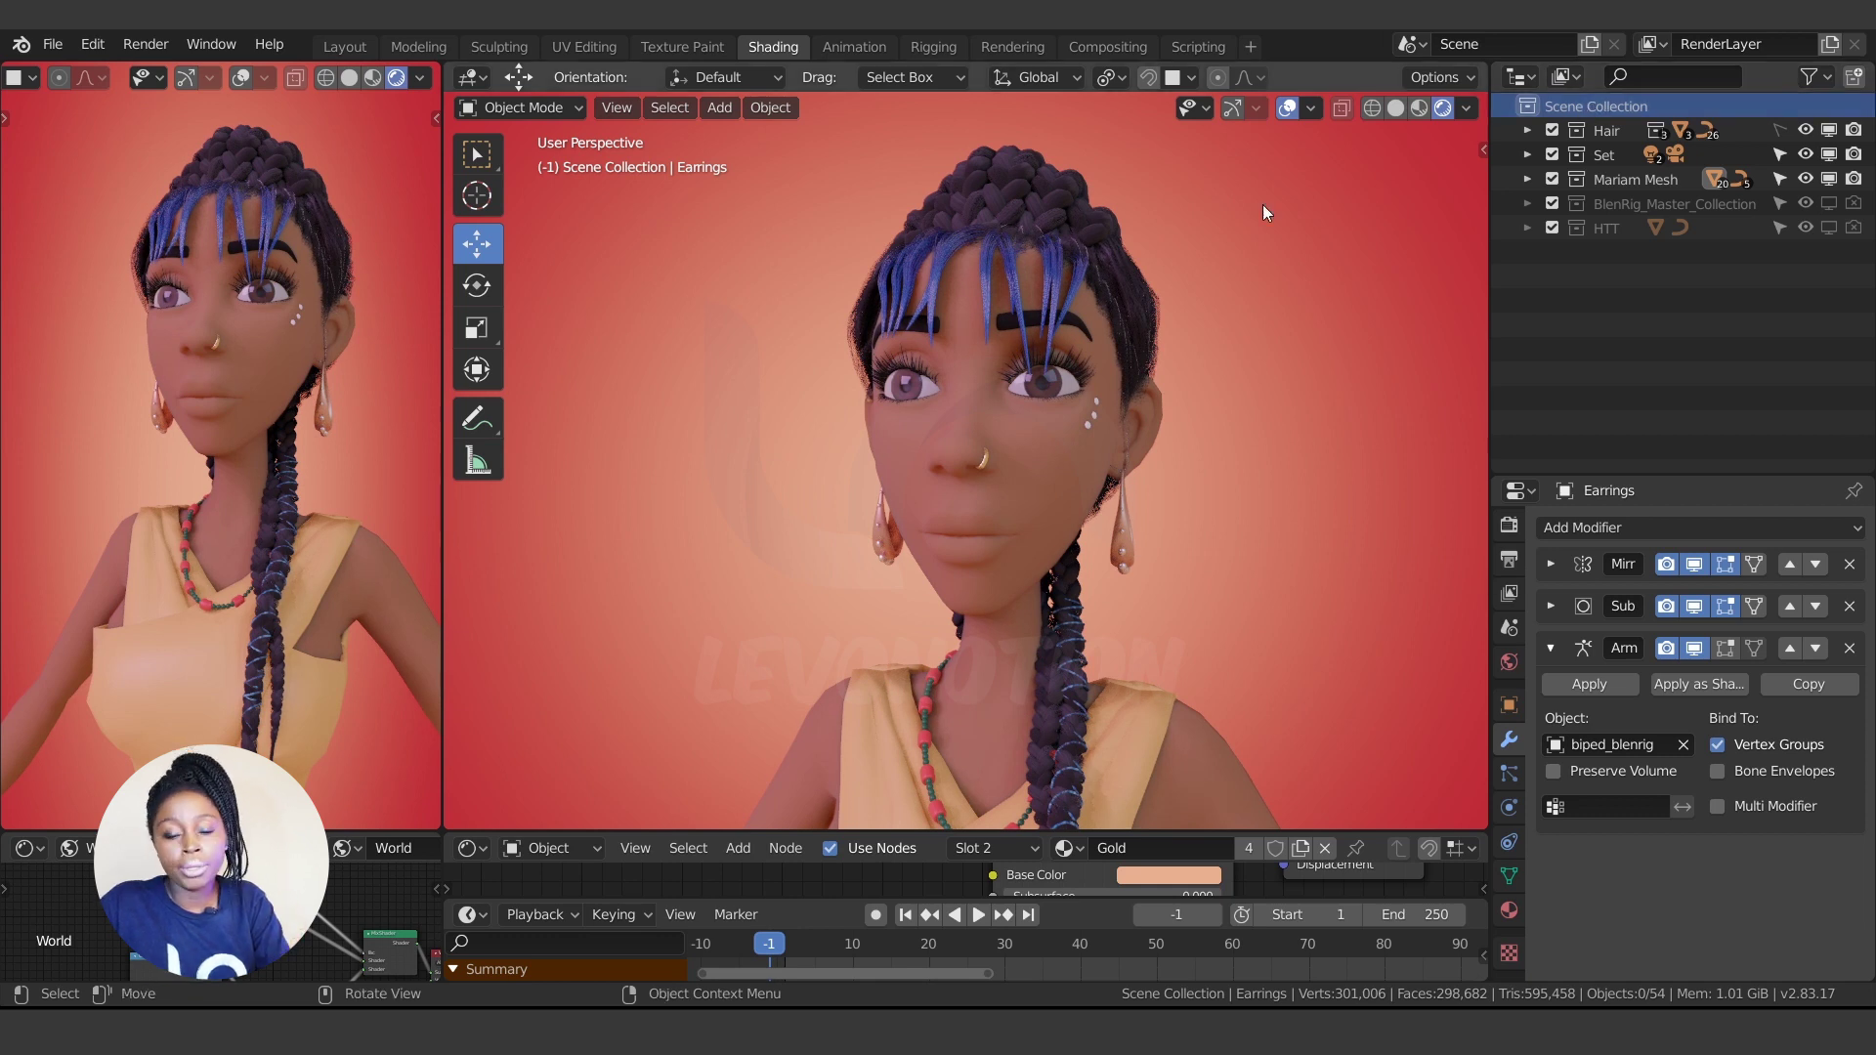
{"action": "key", "text": "ctrl"}
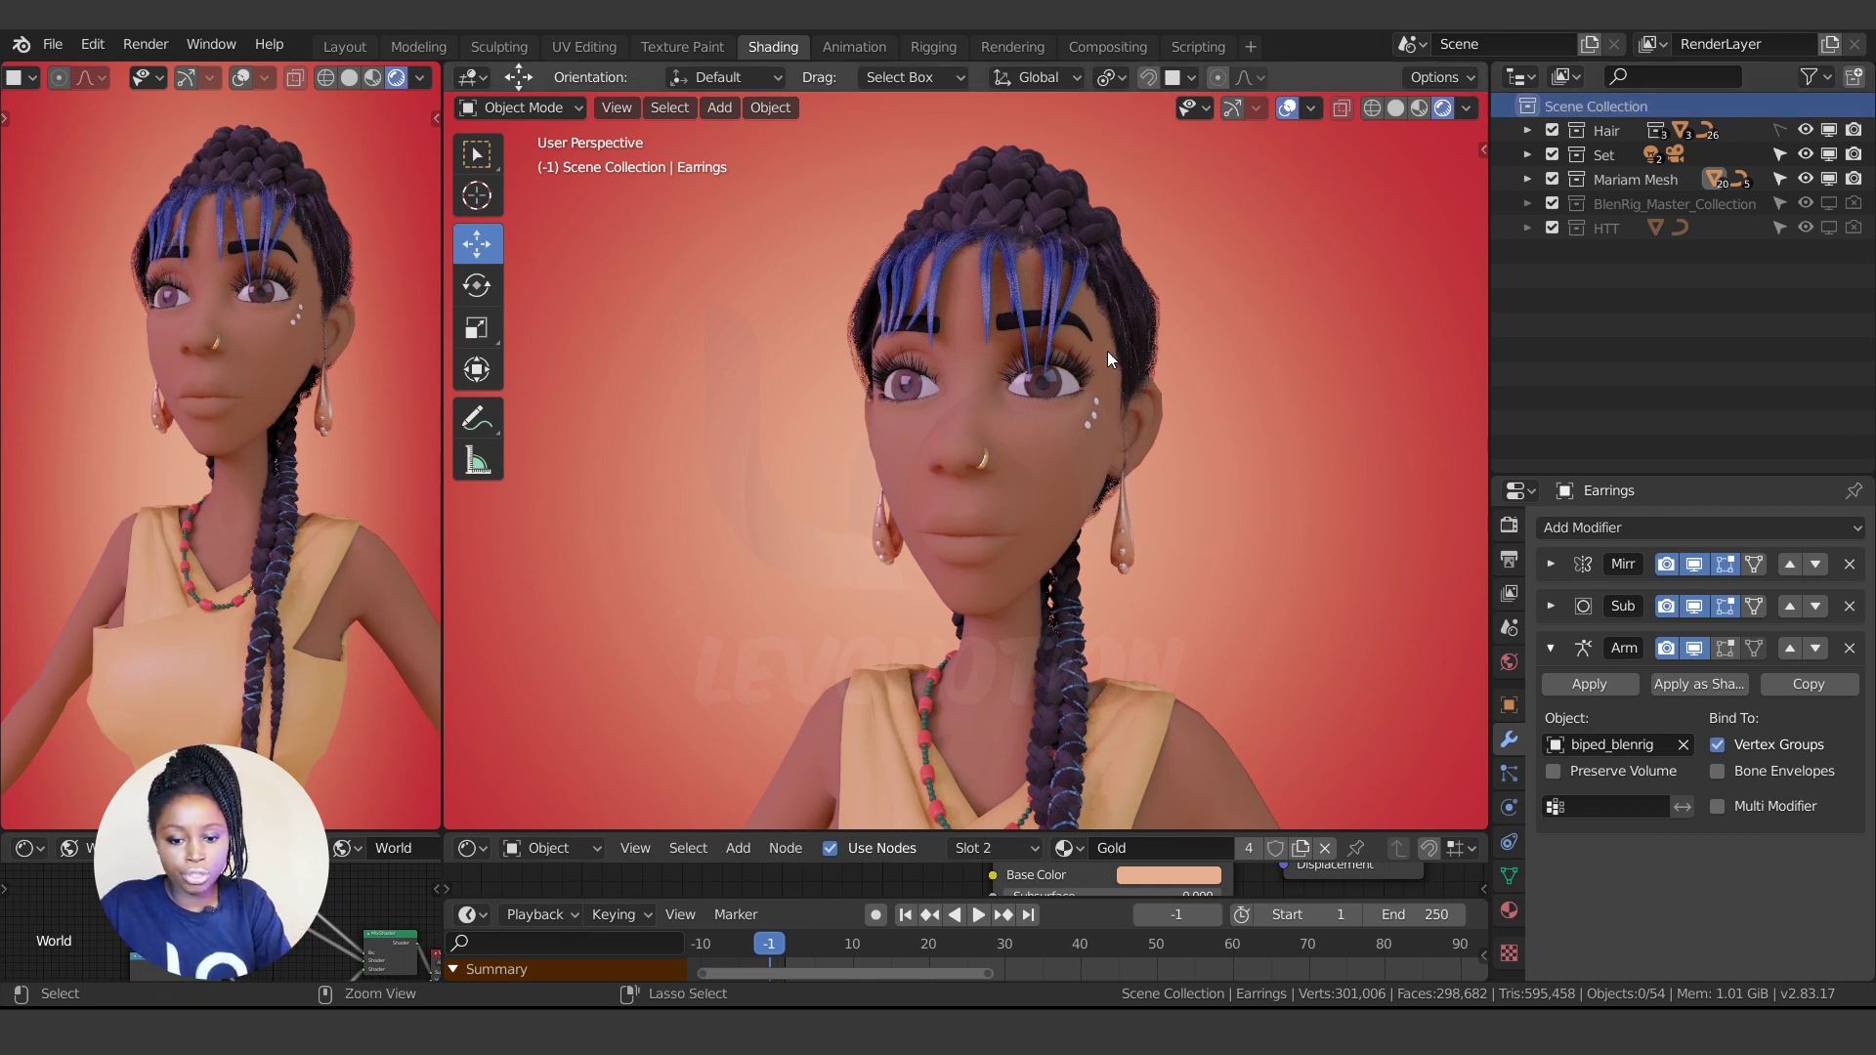
{"action": "key", "text": "ctrl+v"}
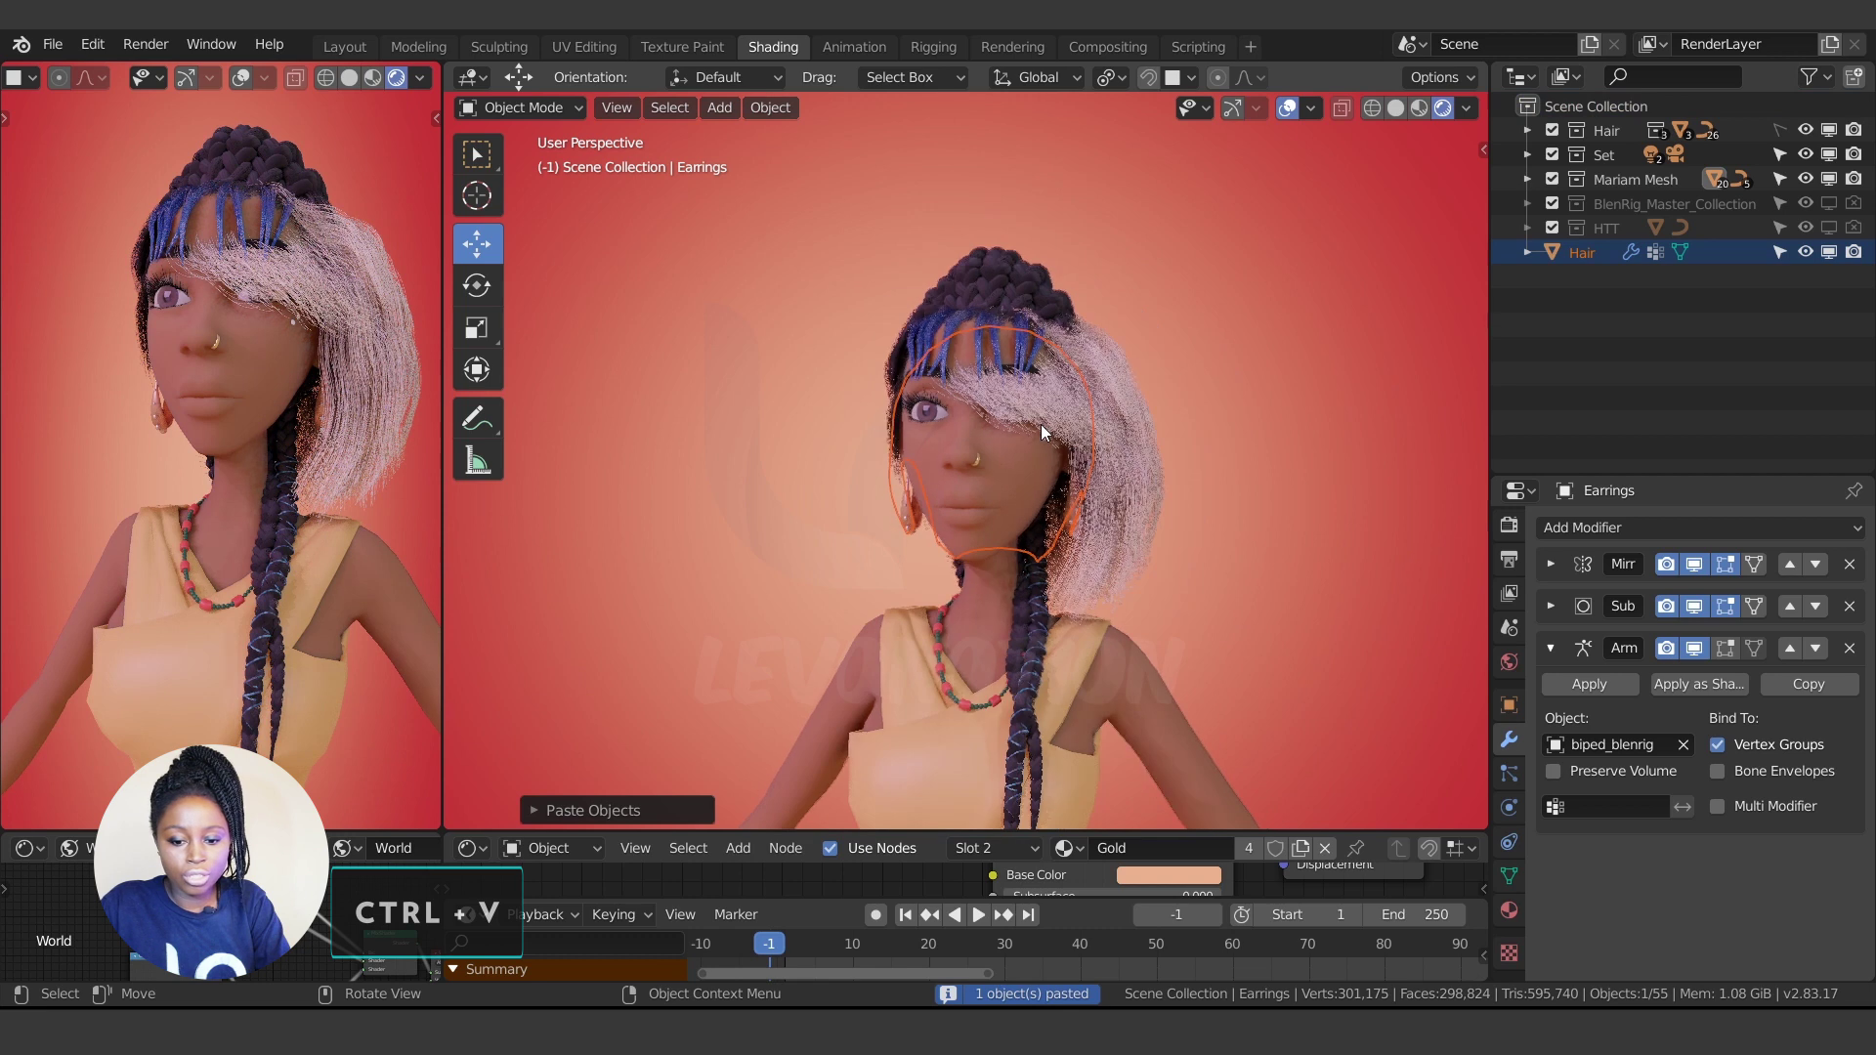
- Switch the main 3D view to solid shading and disable the character's original Hair collection in viewports and renders
{"action": "mouse_move", "coordinate": [1041, 424]}
{"action": "middle_mouse_down"}
{"action": "mouse_move", "coordinate": [1084, 396]}
{"action": "mouse_move", "coordinate": [1061, 438]}
{"action": "mouse_move", "coordinate": [938, 452]}
{"action": "middle_mouse_up"}
{"action": "left_click", "coordinate": [1395, 108]}
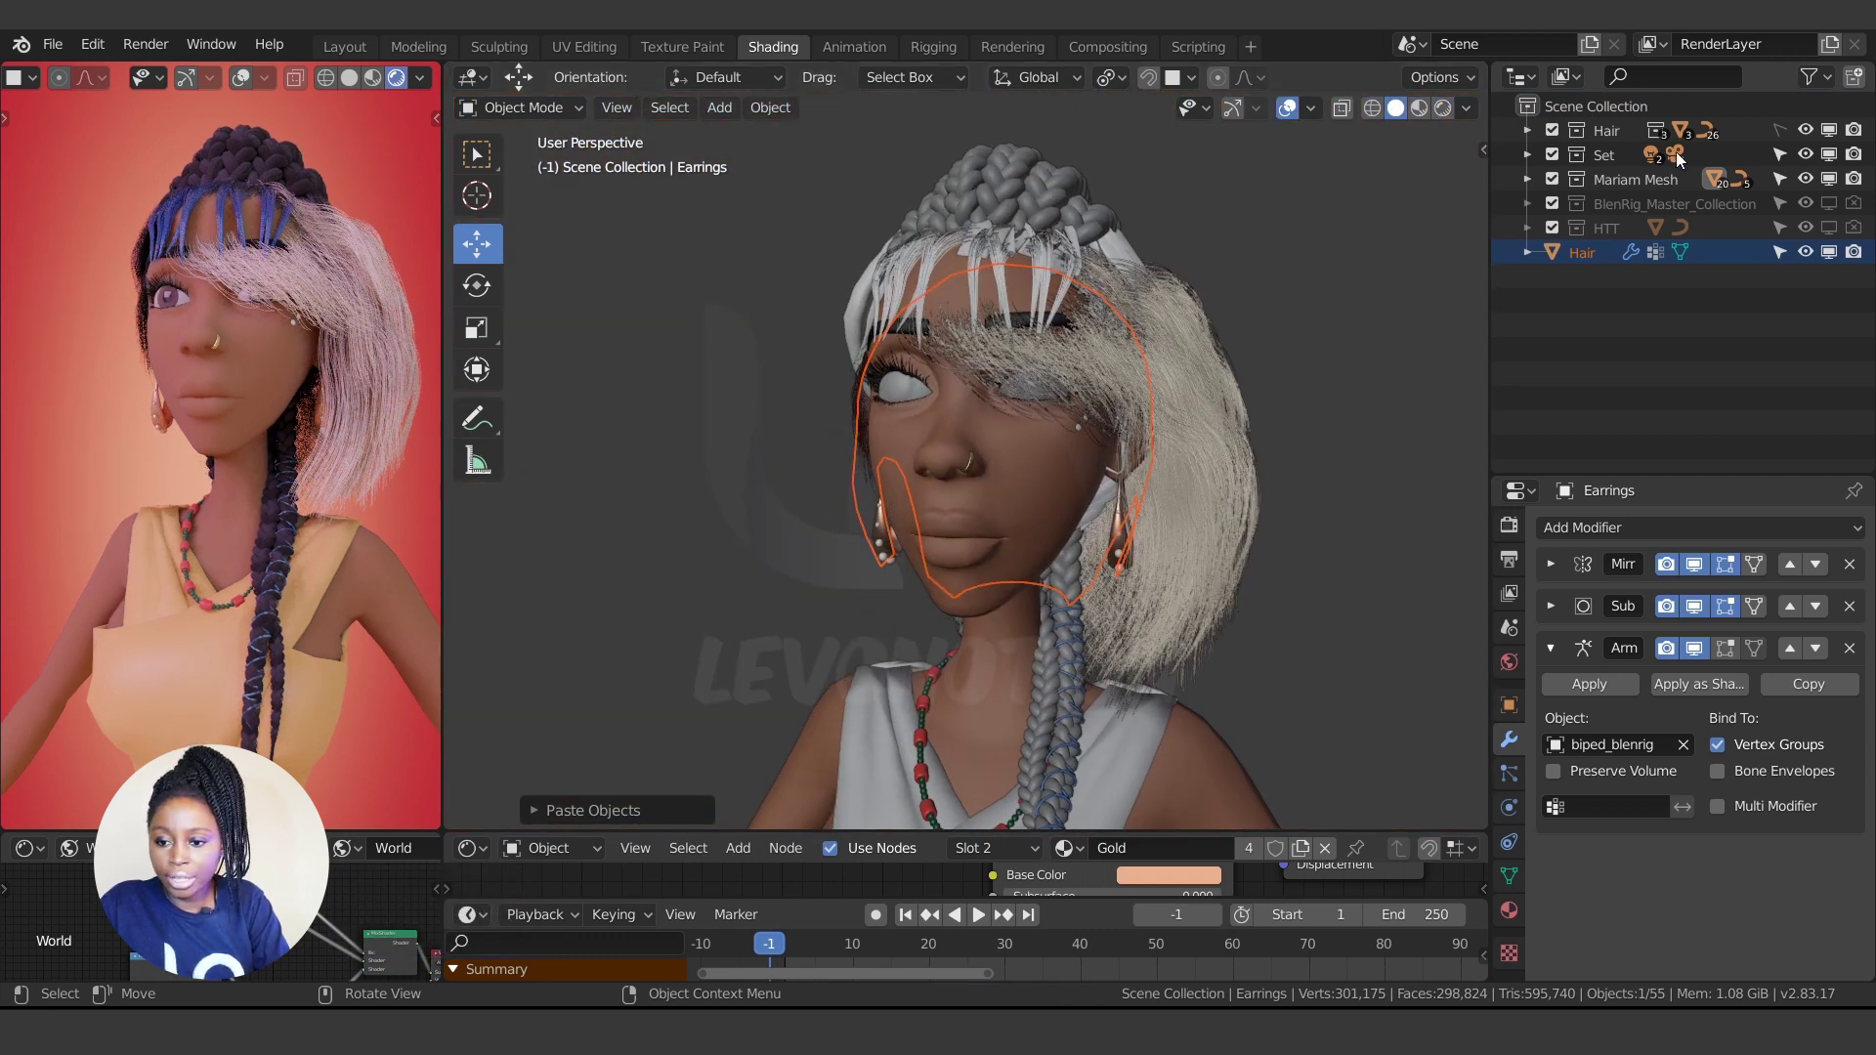
{"action": "left_click", "coordinate": [1828, 130]}
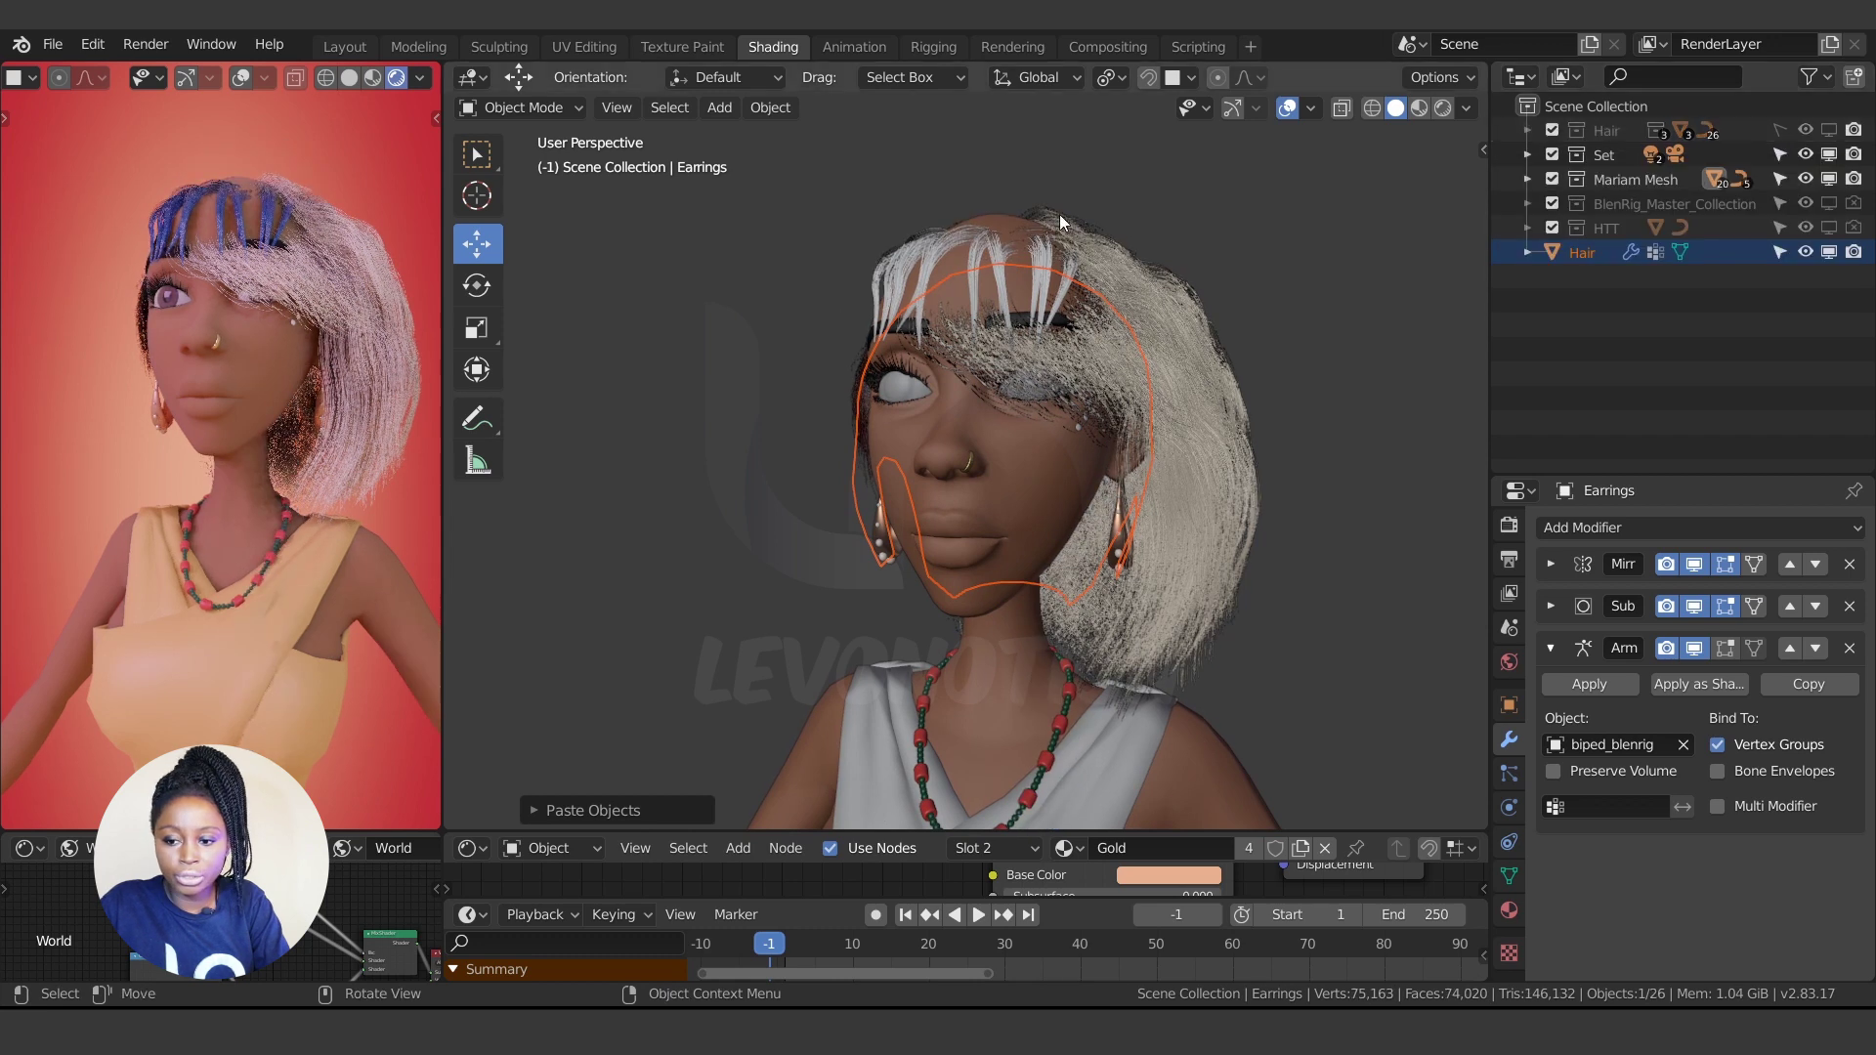
{"action": "left_click", "coordinate": [1854, 130]}
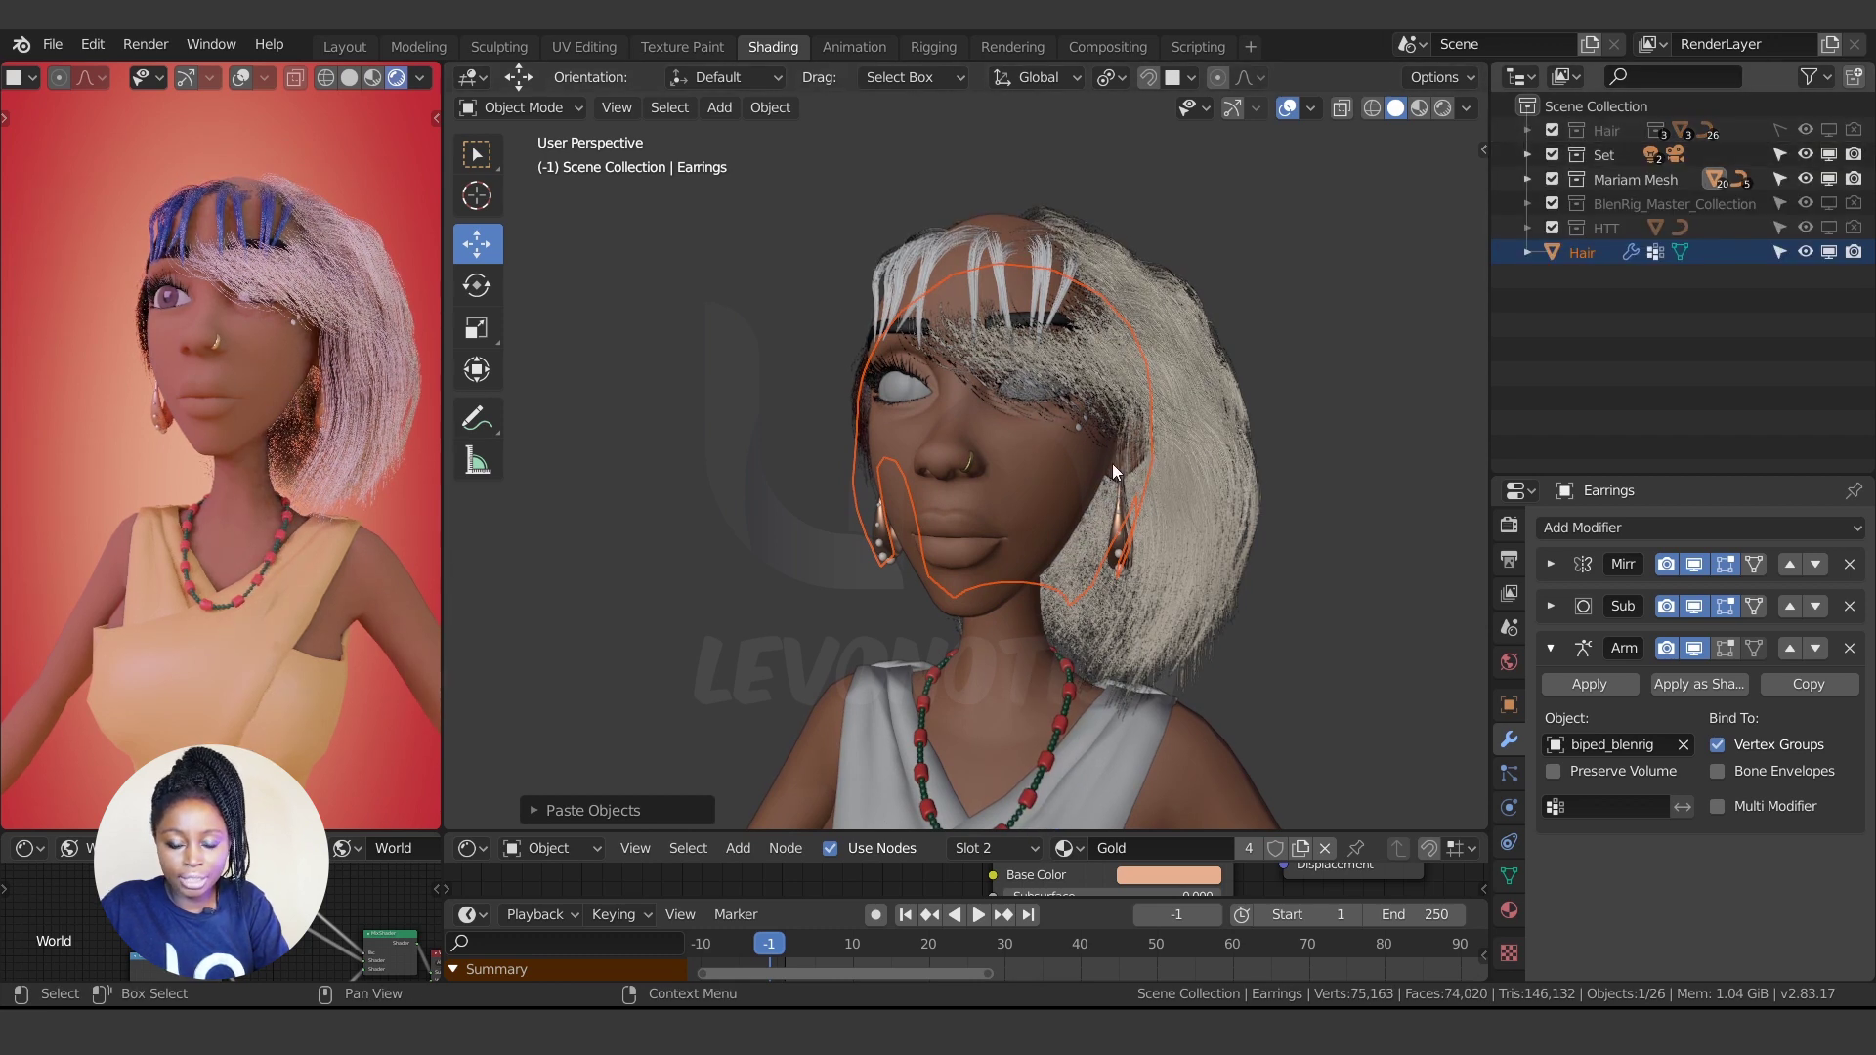
- Remove both particle systems, HNPlane.008 and HNBraid.007, from the character's body mesh
{"action": "left_click", "coordinate": [1016, 489]}
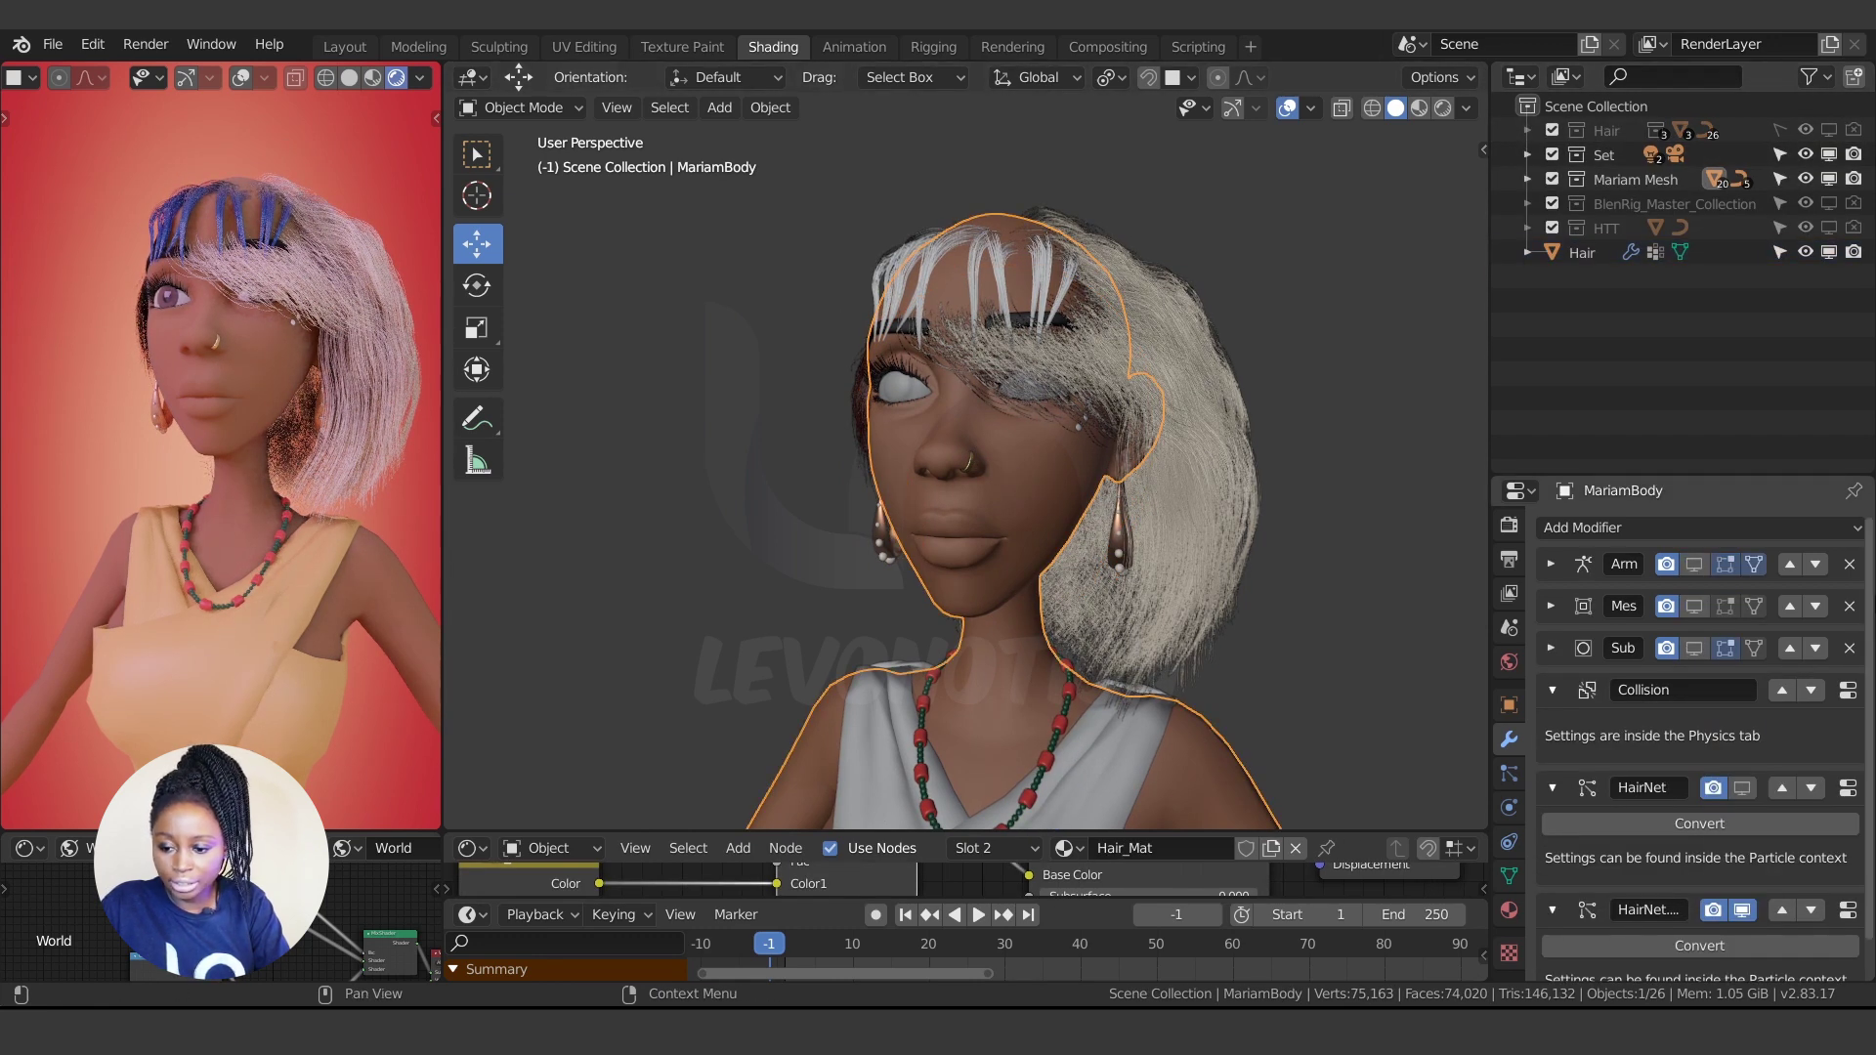
{"action": "key", "text": "ctrl+Tab"}
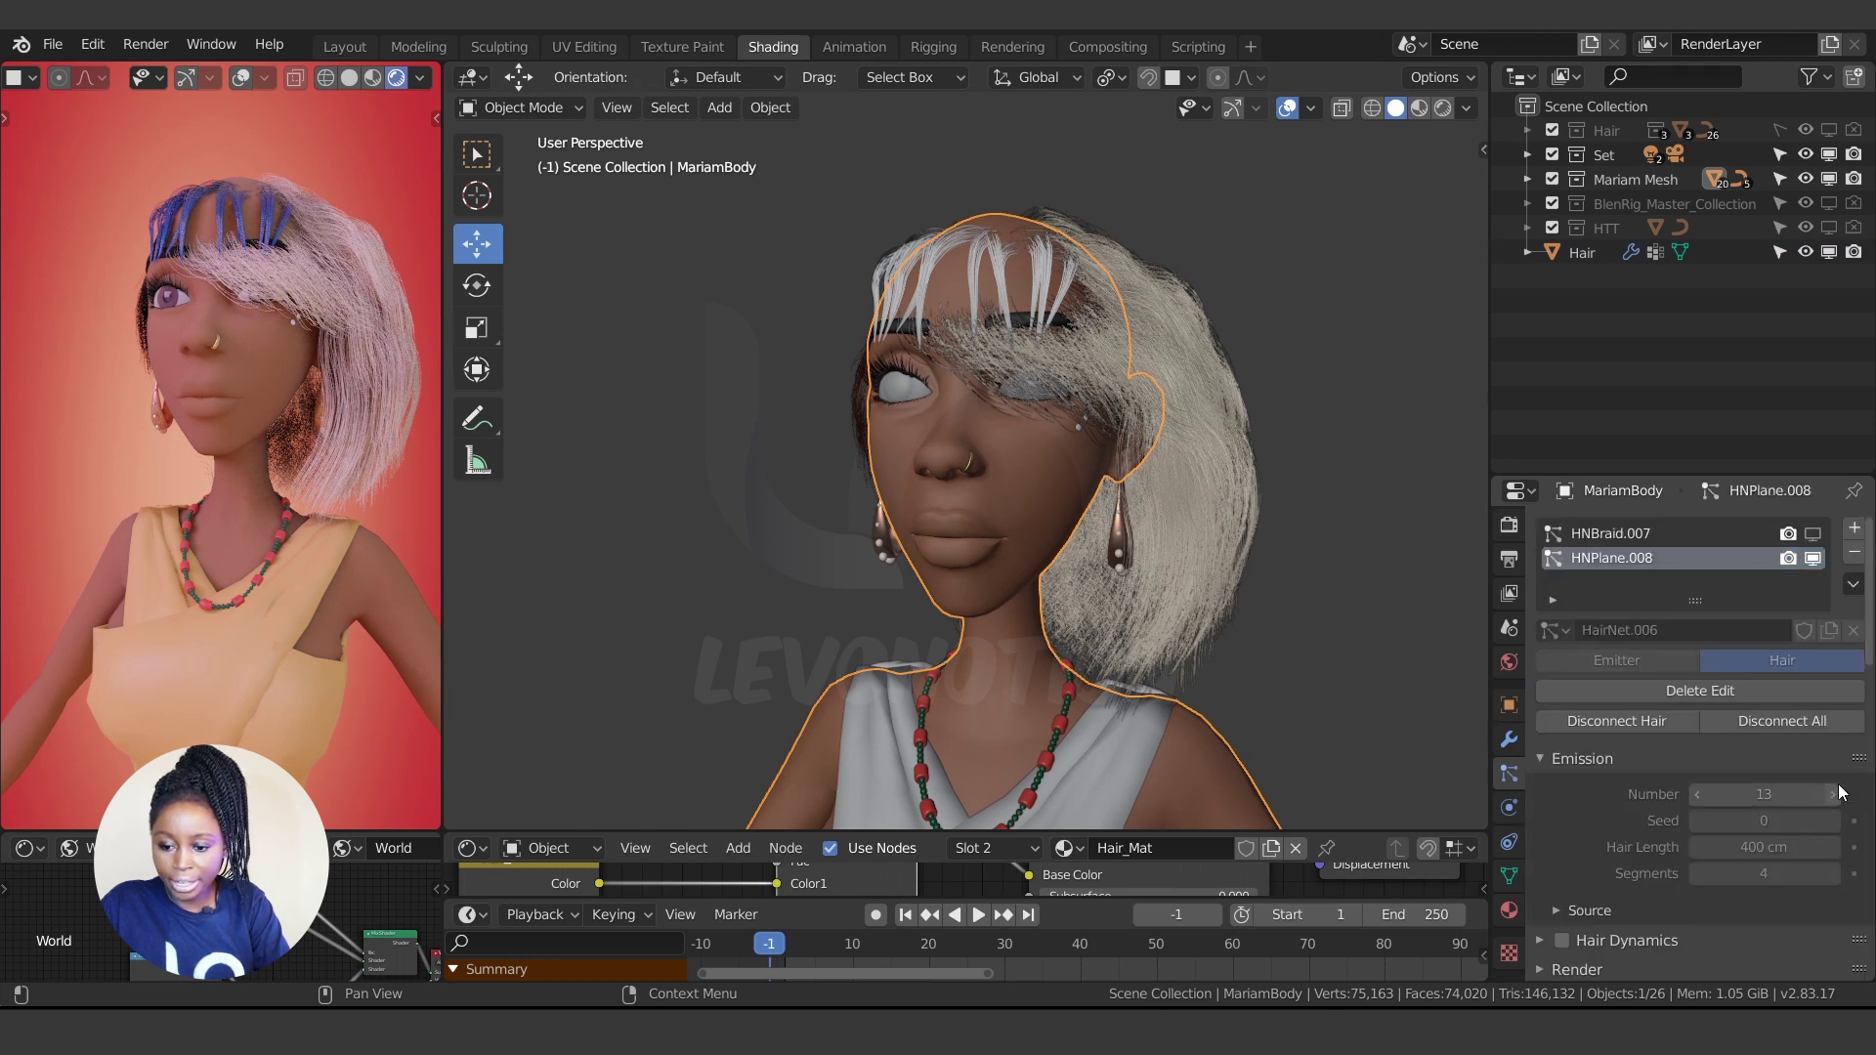
{"action": "left_click", "coordinate": [1854, 552]}
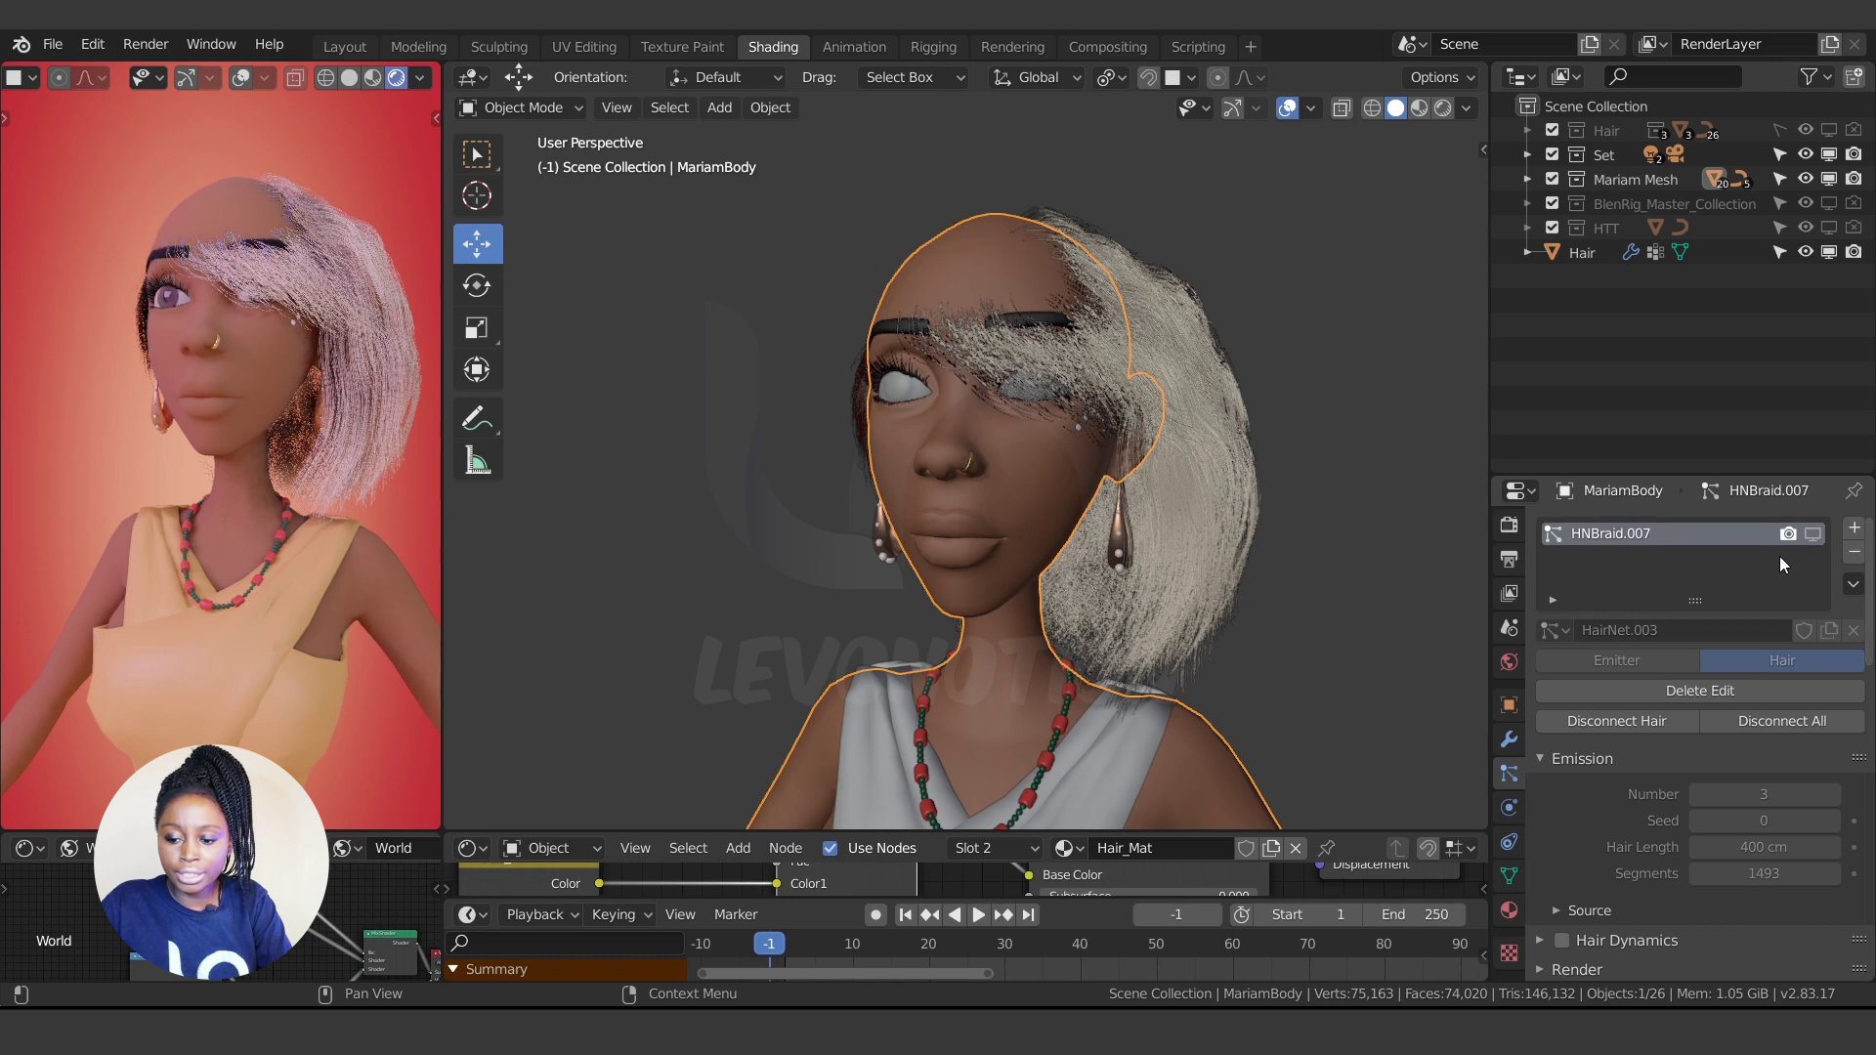
{"action": "left_click", "coordinate": [1854, 552]}
- Raise the pasted Hair object along Z onto the character's head and set its origin to geometry
{"action": "left_click", "coordinate": [1164, 397]}
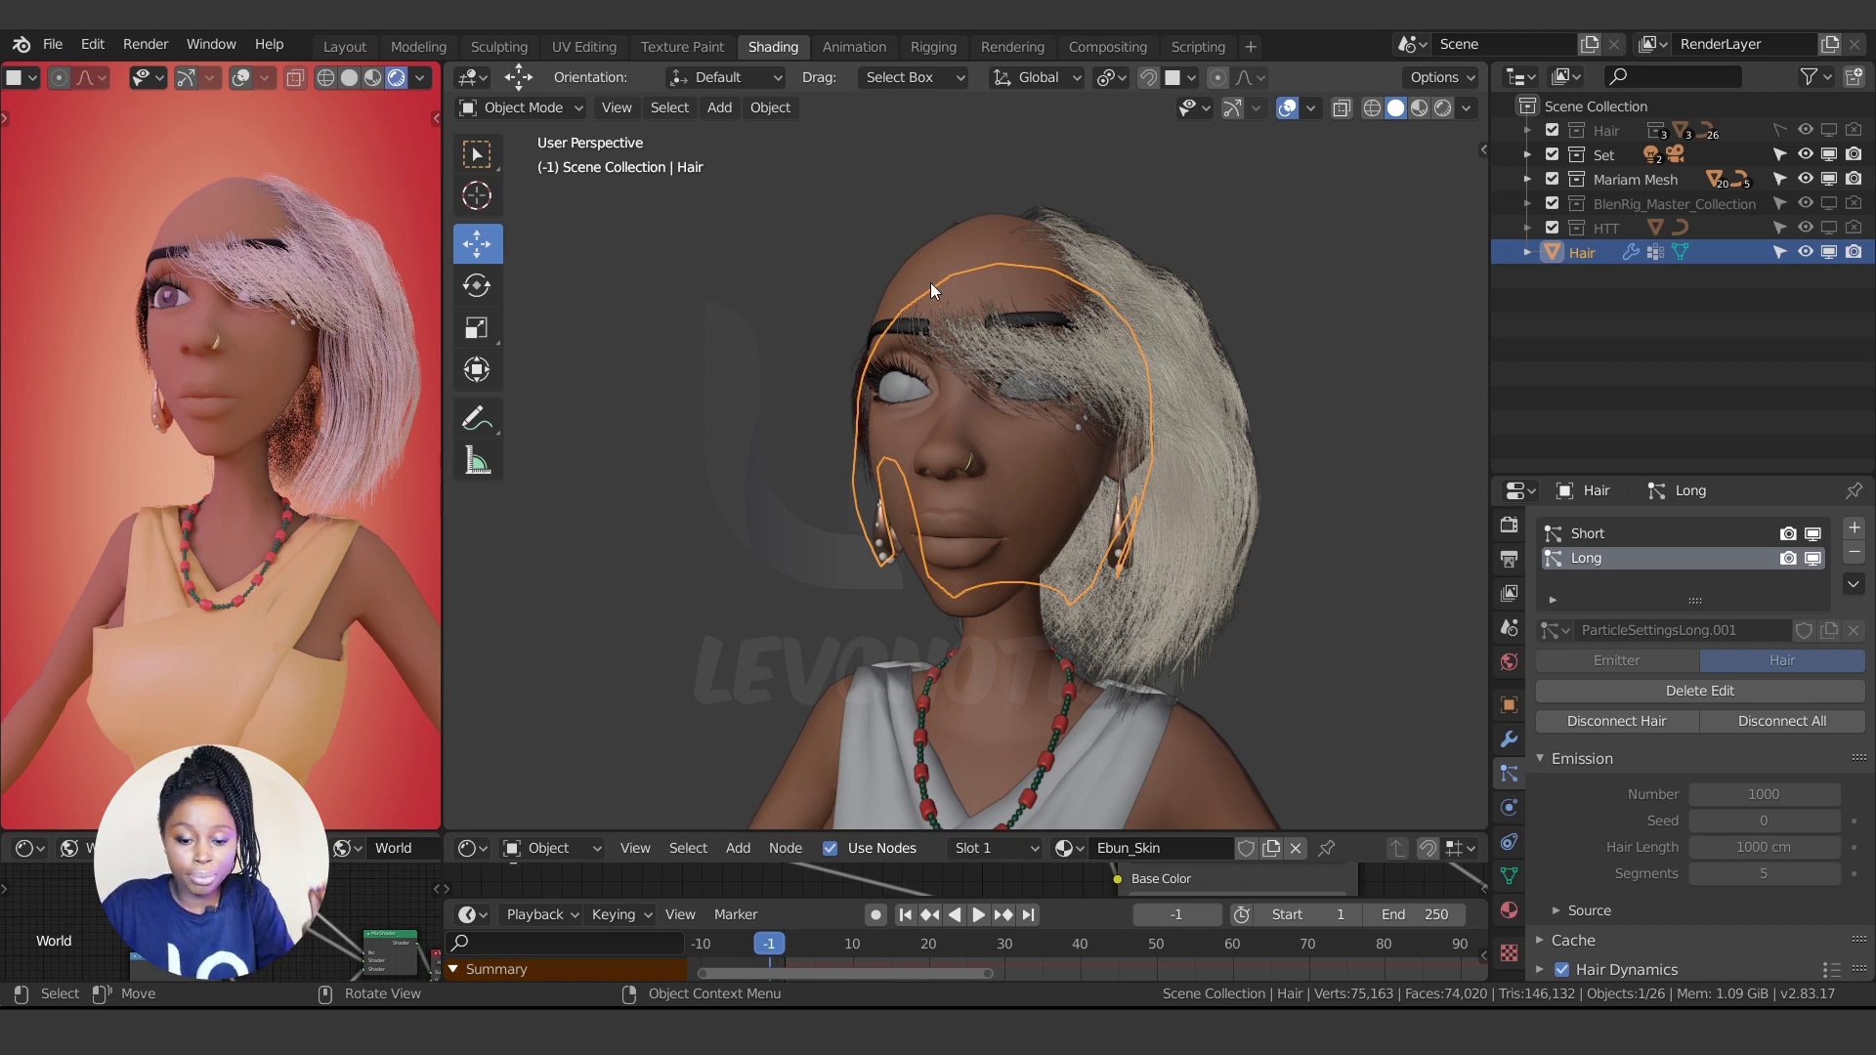
{"action": "key", "text": "g"}
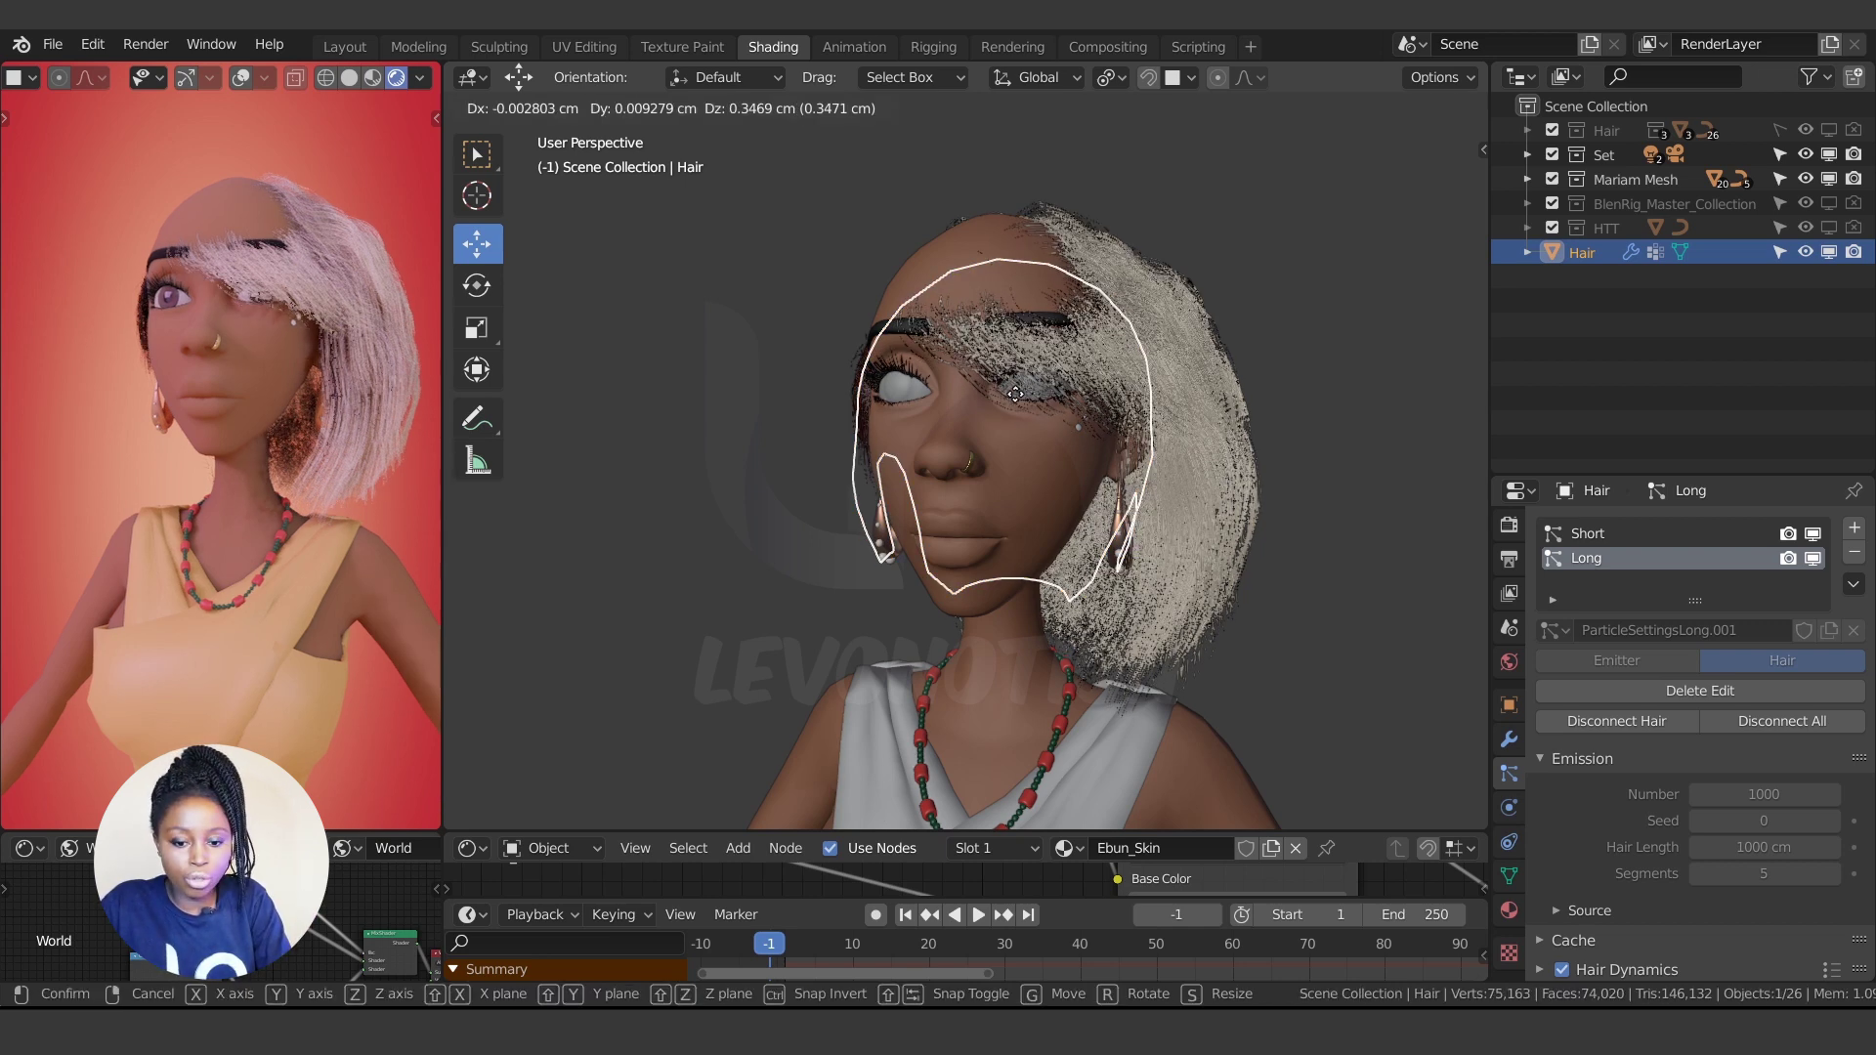
{"action": "key", "text": "z"}
{"action": "left_click", "coordinate": [1007, 348]}
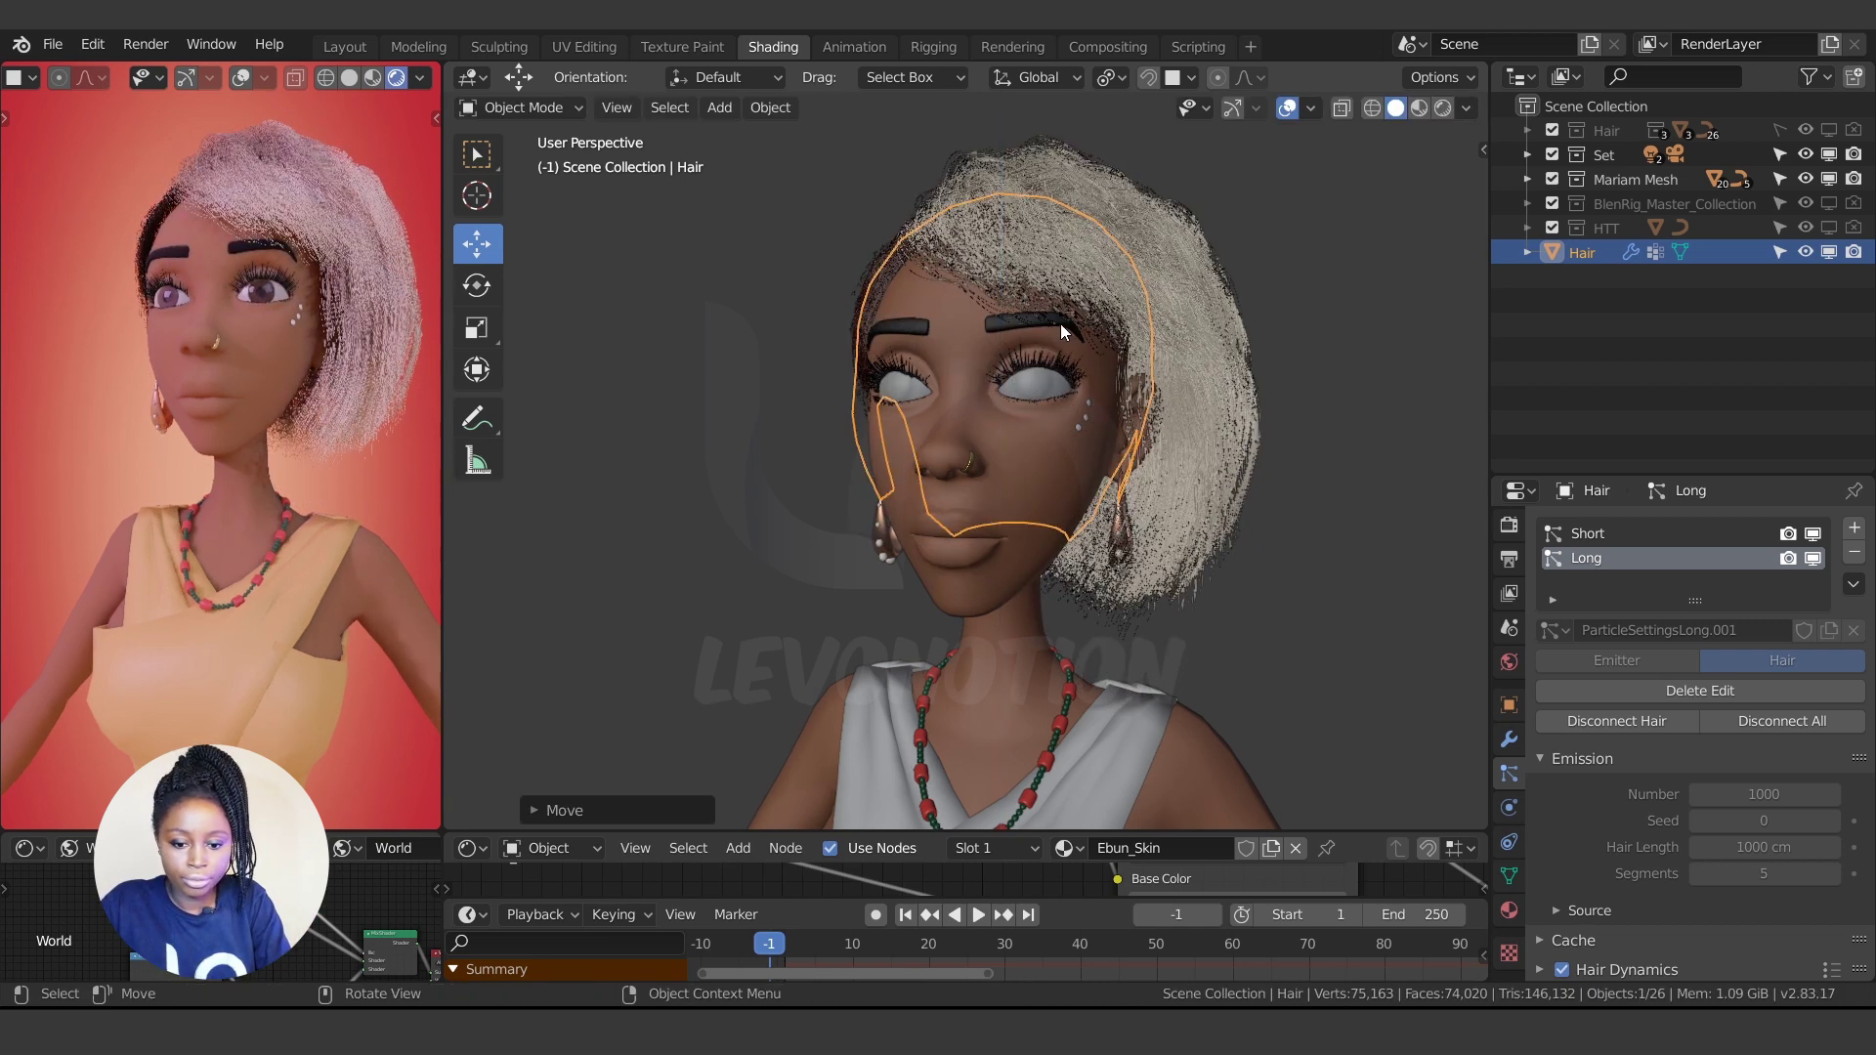
{"action": "key", "text": "q"}
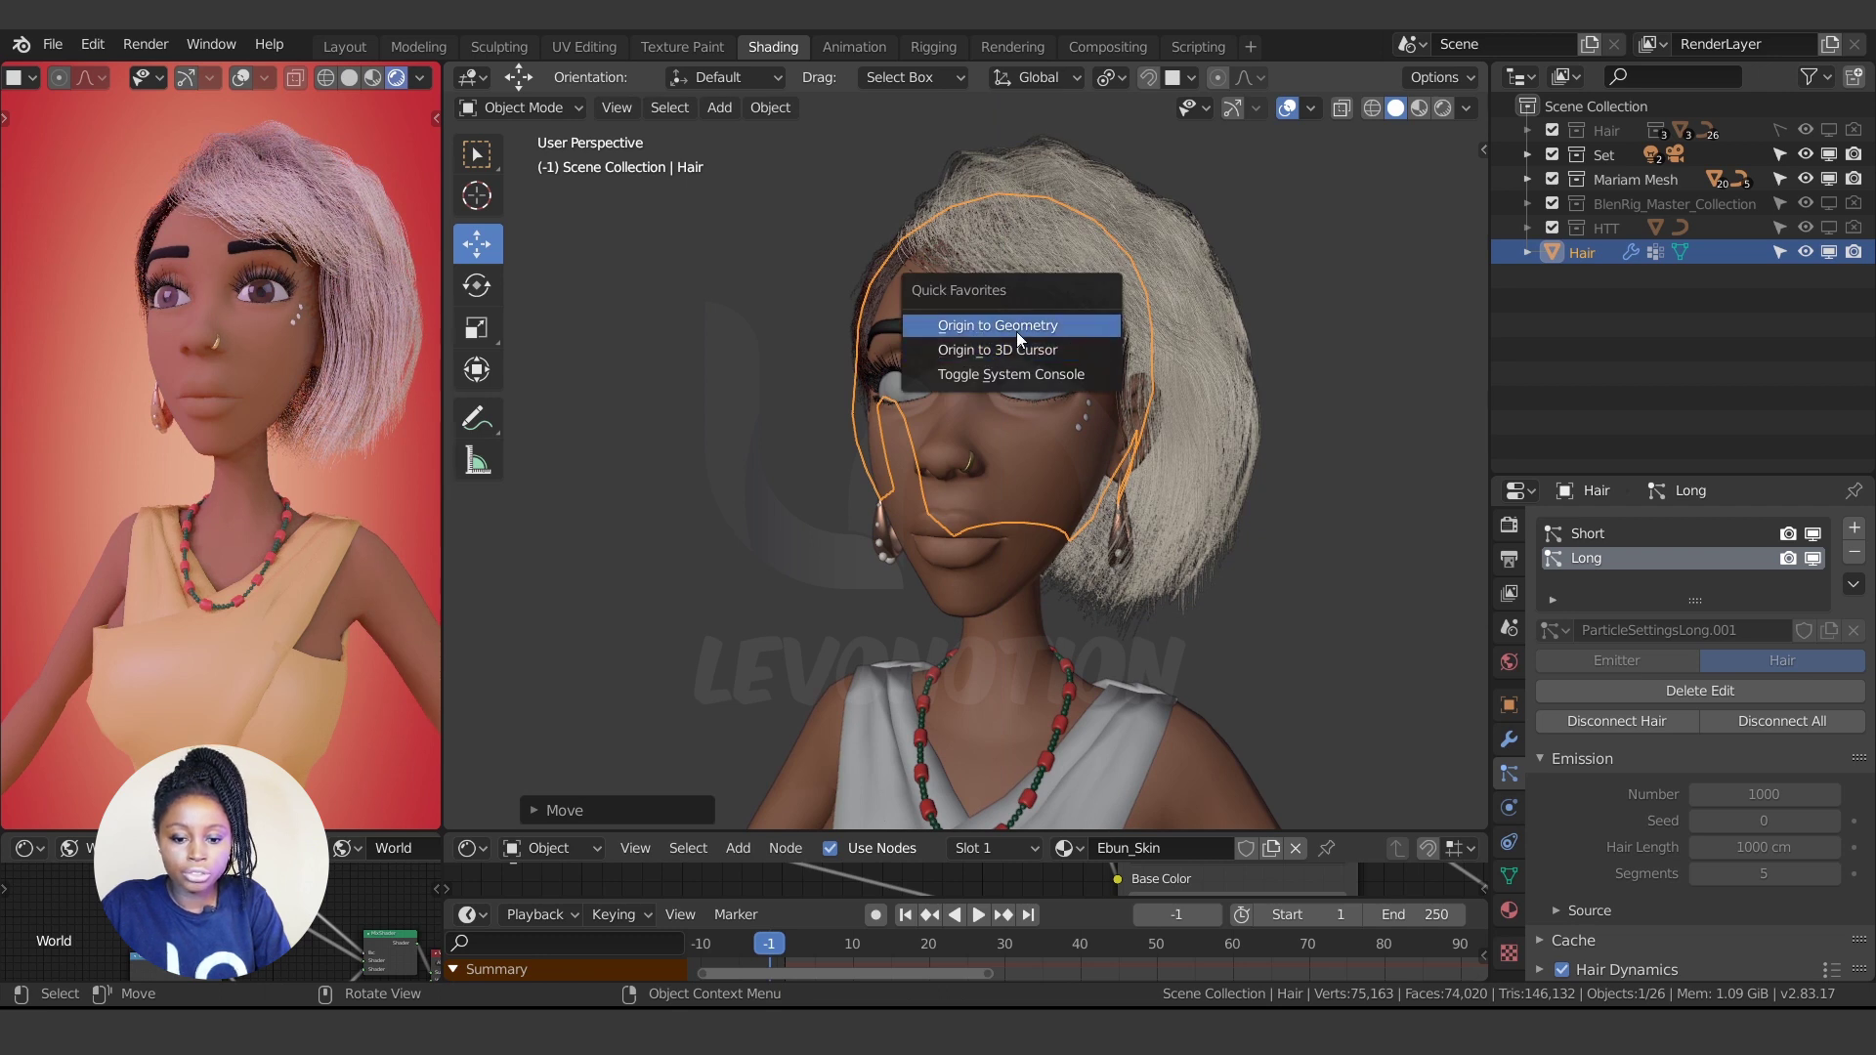
{"action": "left_click", "coordinate": [1016, 328]}
- Show the viewport gizmos and scale the Hair object along X to about 0.85 to narrow it to the head
{"action": "middle_click_drag", "start_coordinate": [983, 402], "coordinate": [1329, 138]}
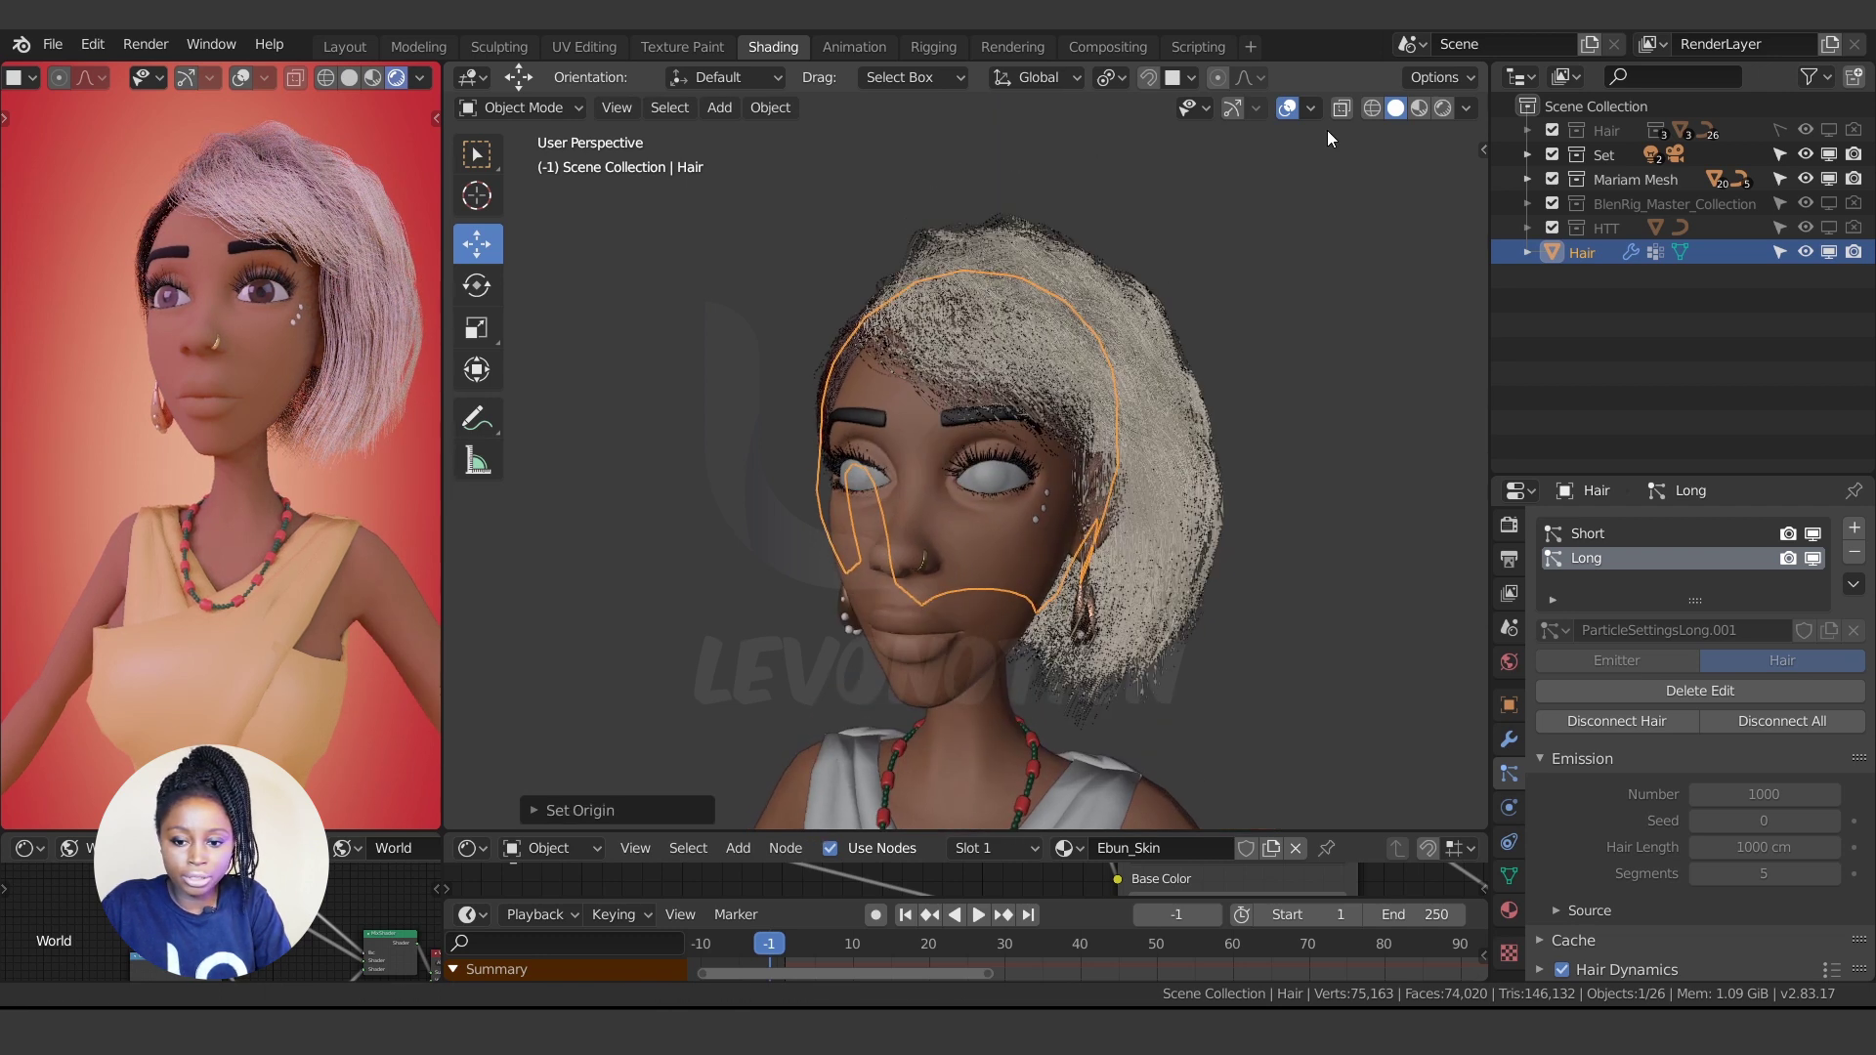
{"action": "left_click", "coordinate": [1233, 108]}
{"action": "middle_click_drag", "start_coordinate": [1105, 523], "coordinate": [1173, 518]}
{"action": "key", "text": "s"}
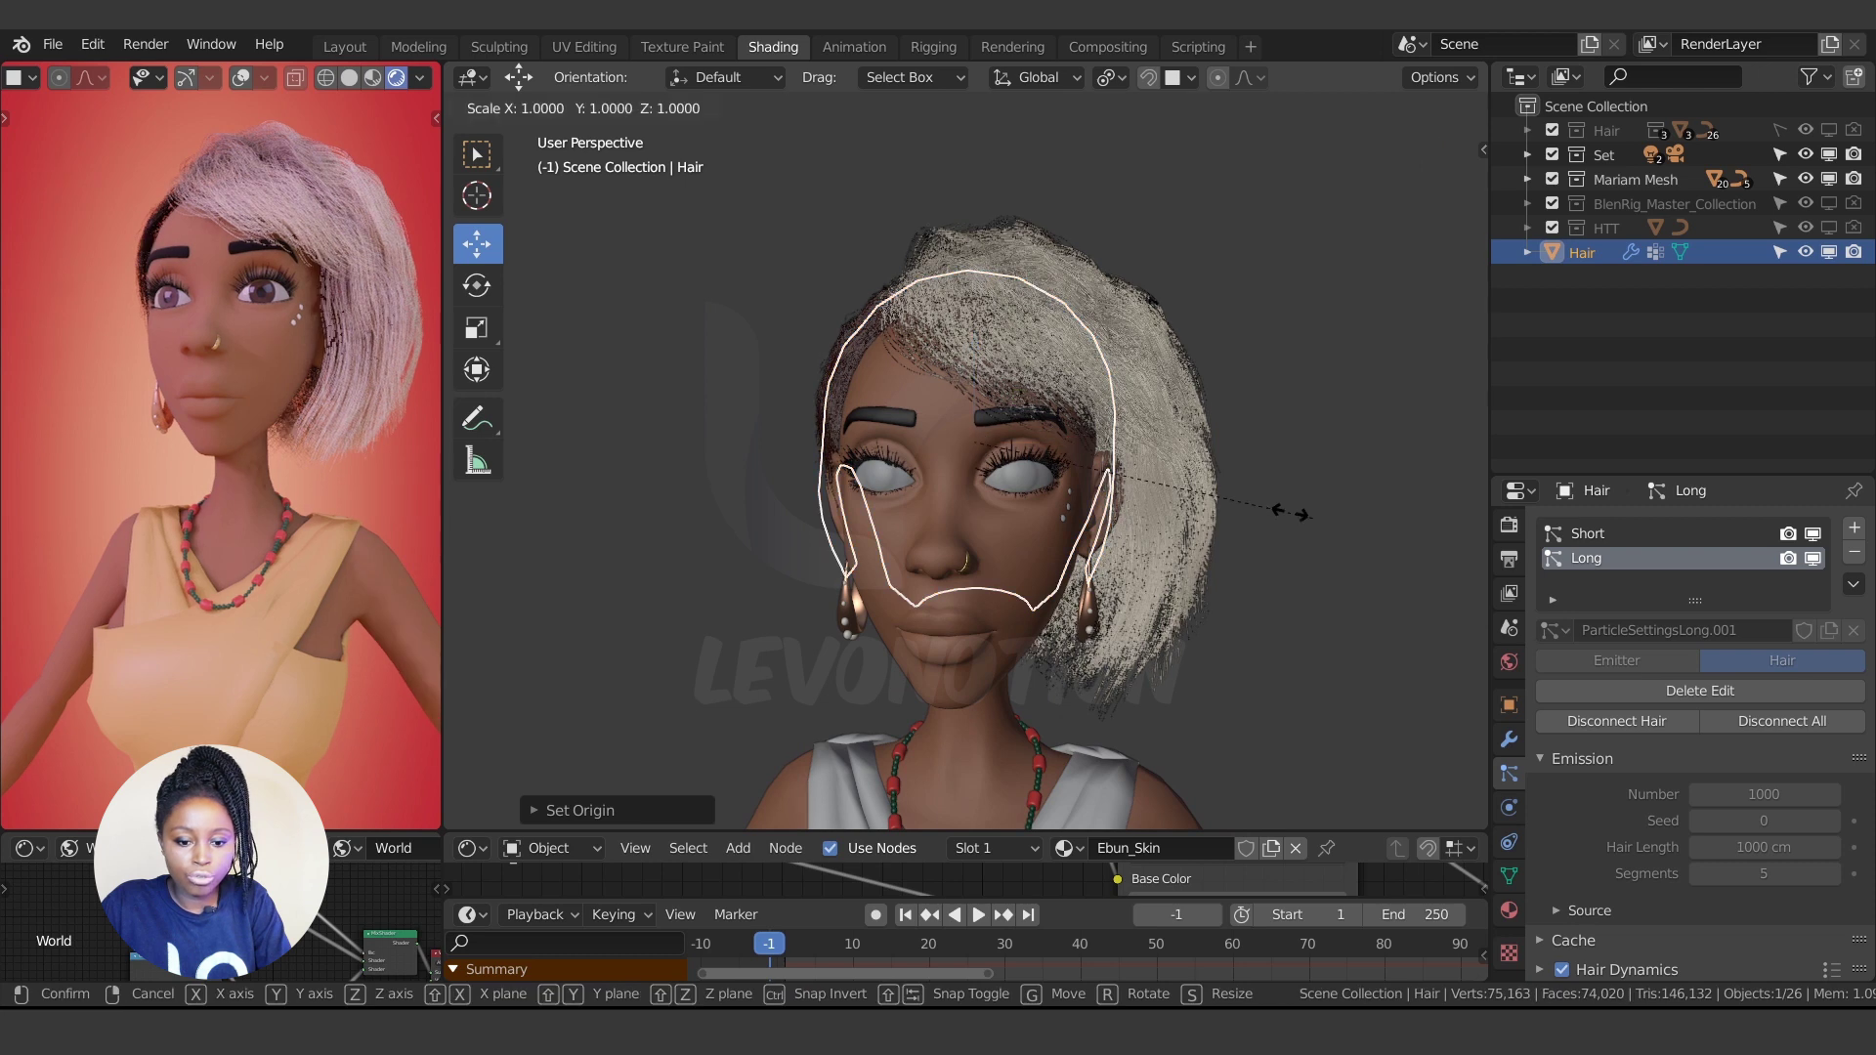
{"action": "key", "text": "x"}
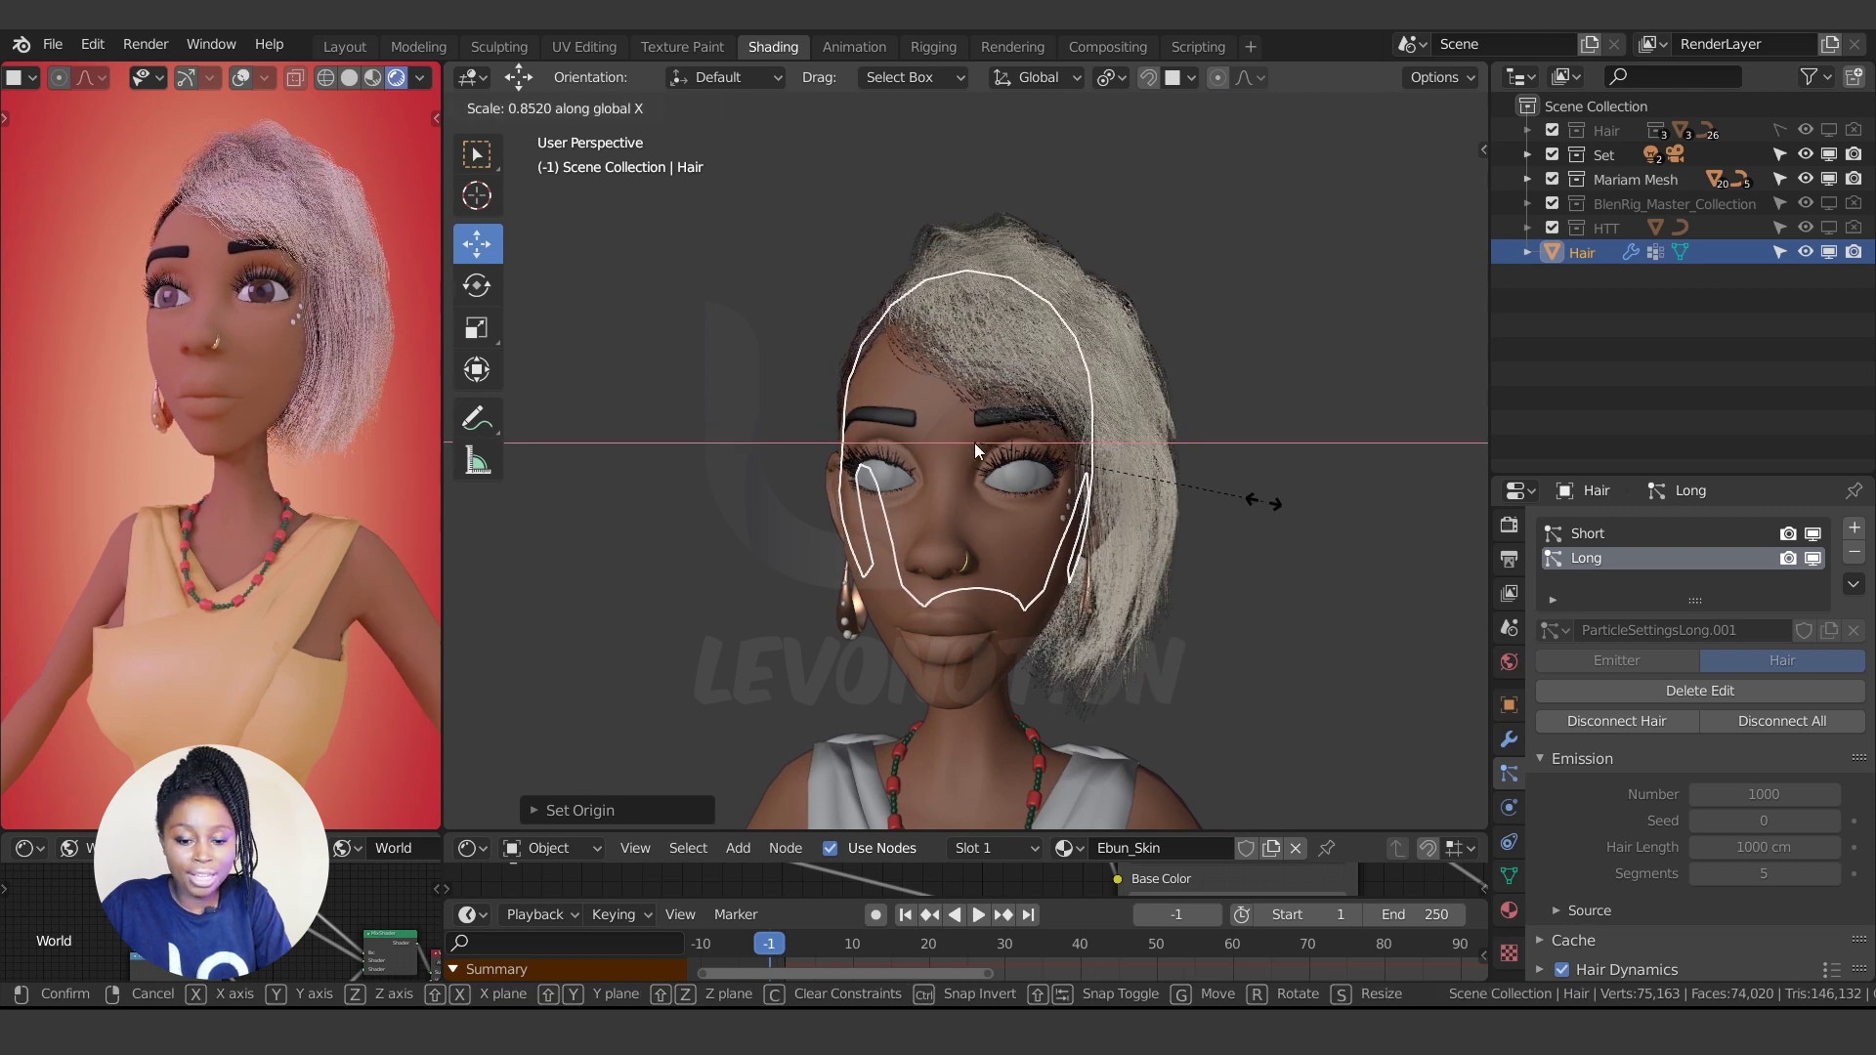
{"action": "left_click", "coordinate": [1261, 502]}
- Scale the Hair object along Y to about 0.89 to fit the head's depth in side view
{"action": "middle_click_drag", "start_coordinate": [925, 473], "coordinate": [1107, 479]}
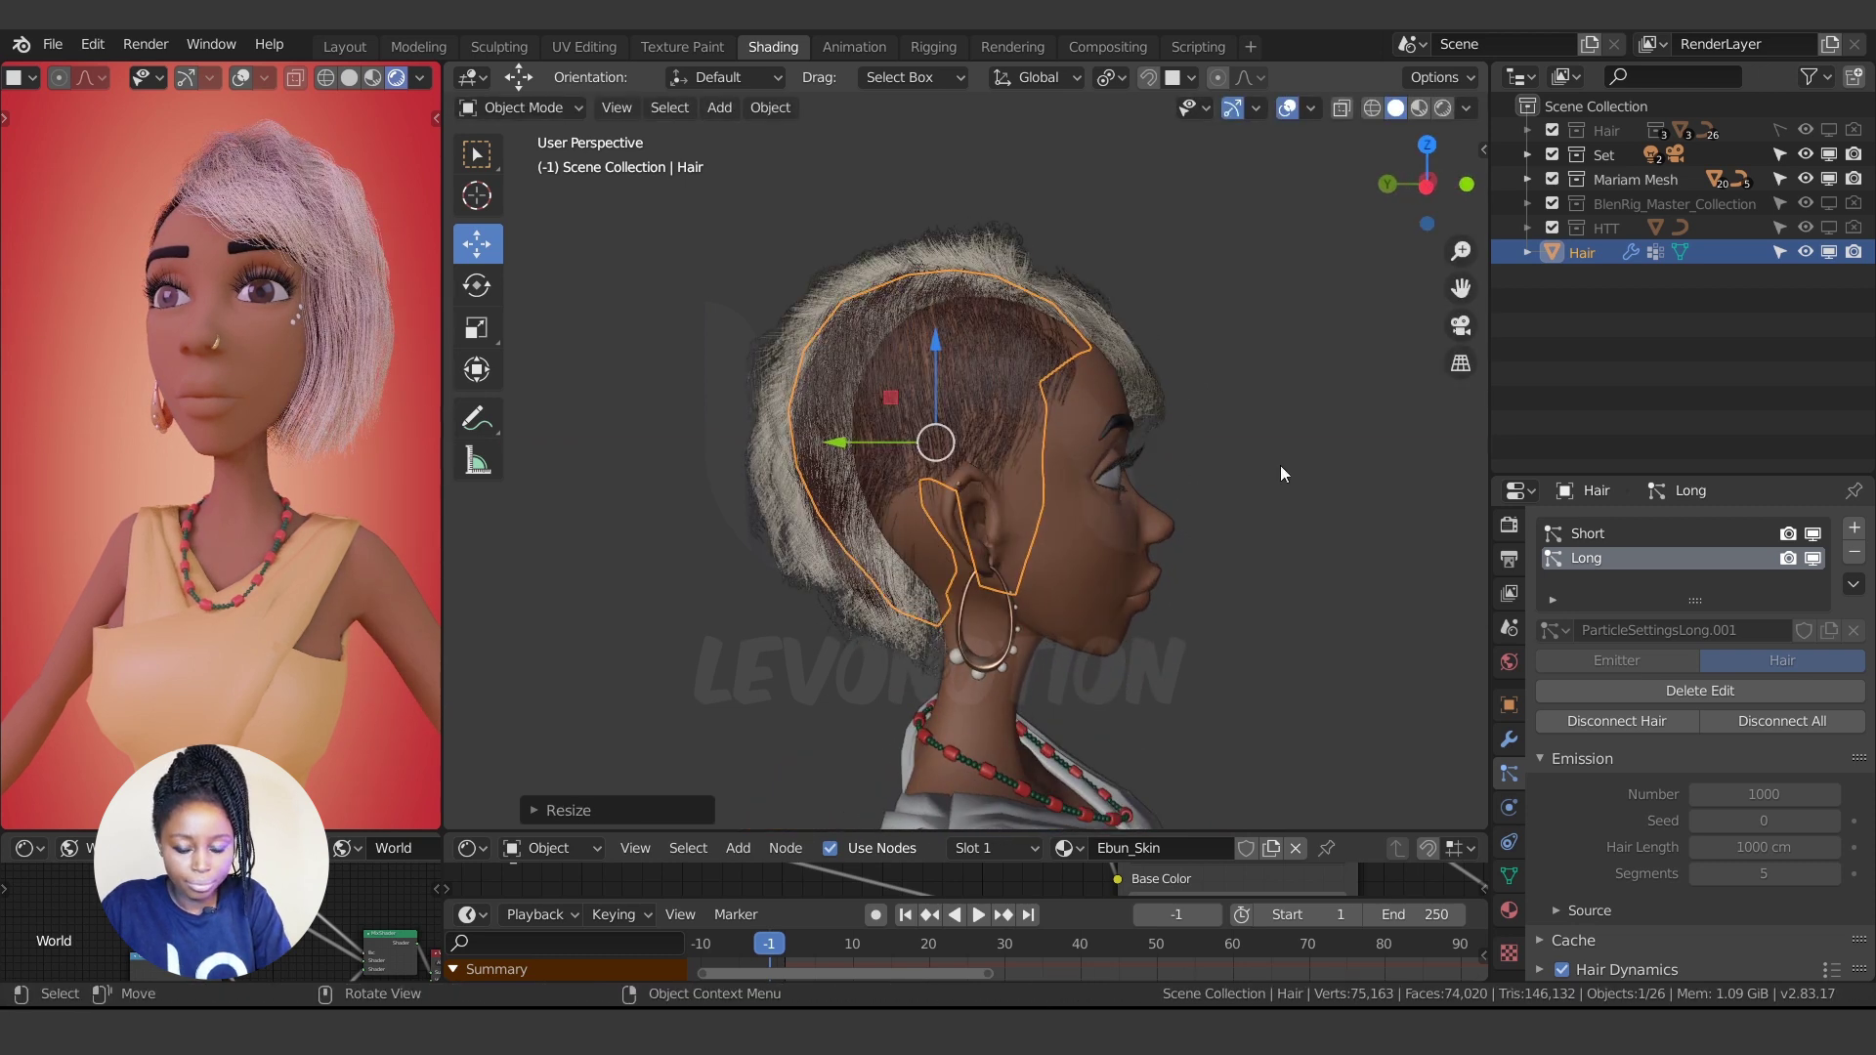
{"action": "key", "text": "s"}
{"action": "key", "text": "y"}
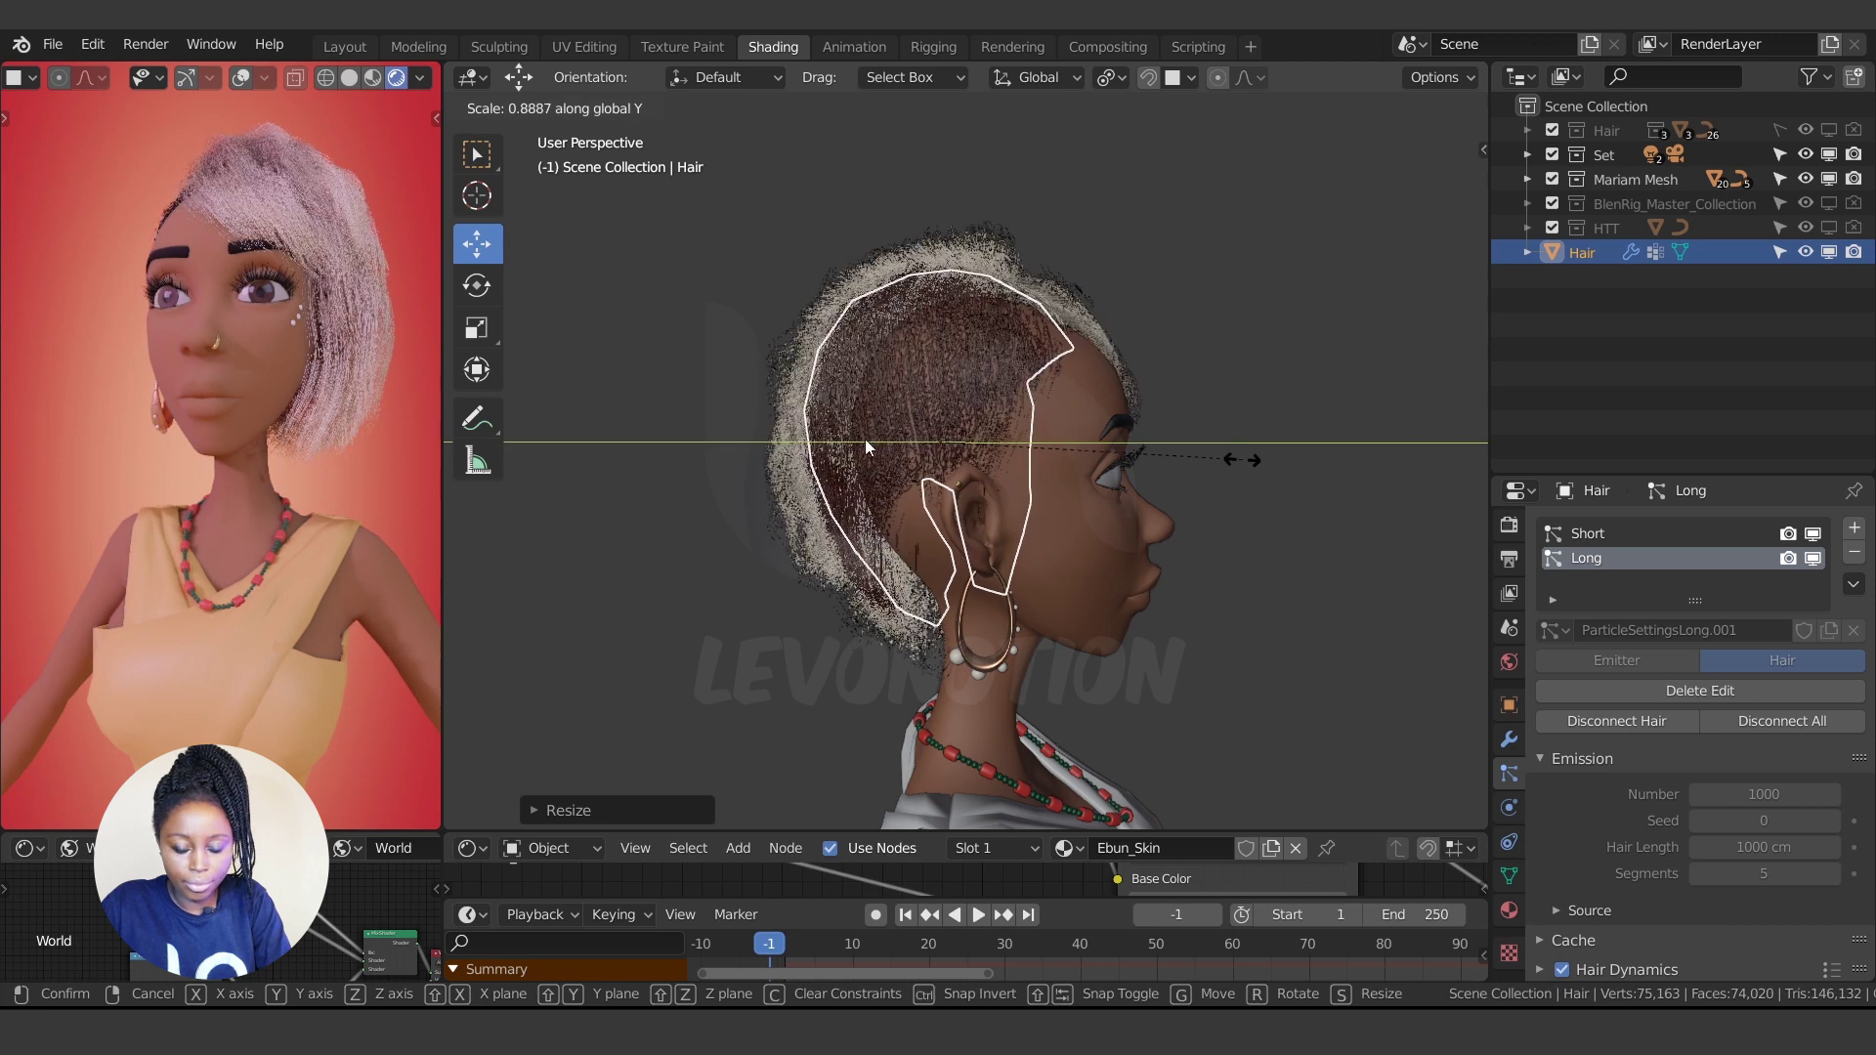
{"action": "left_click", "coordinate": [1246, 459]}
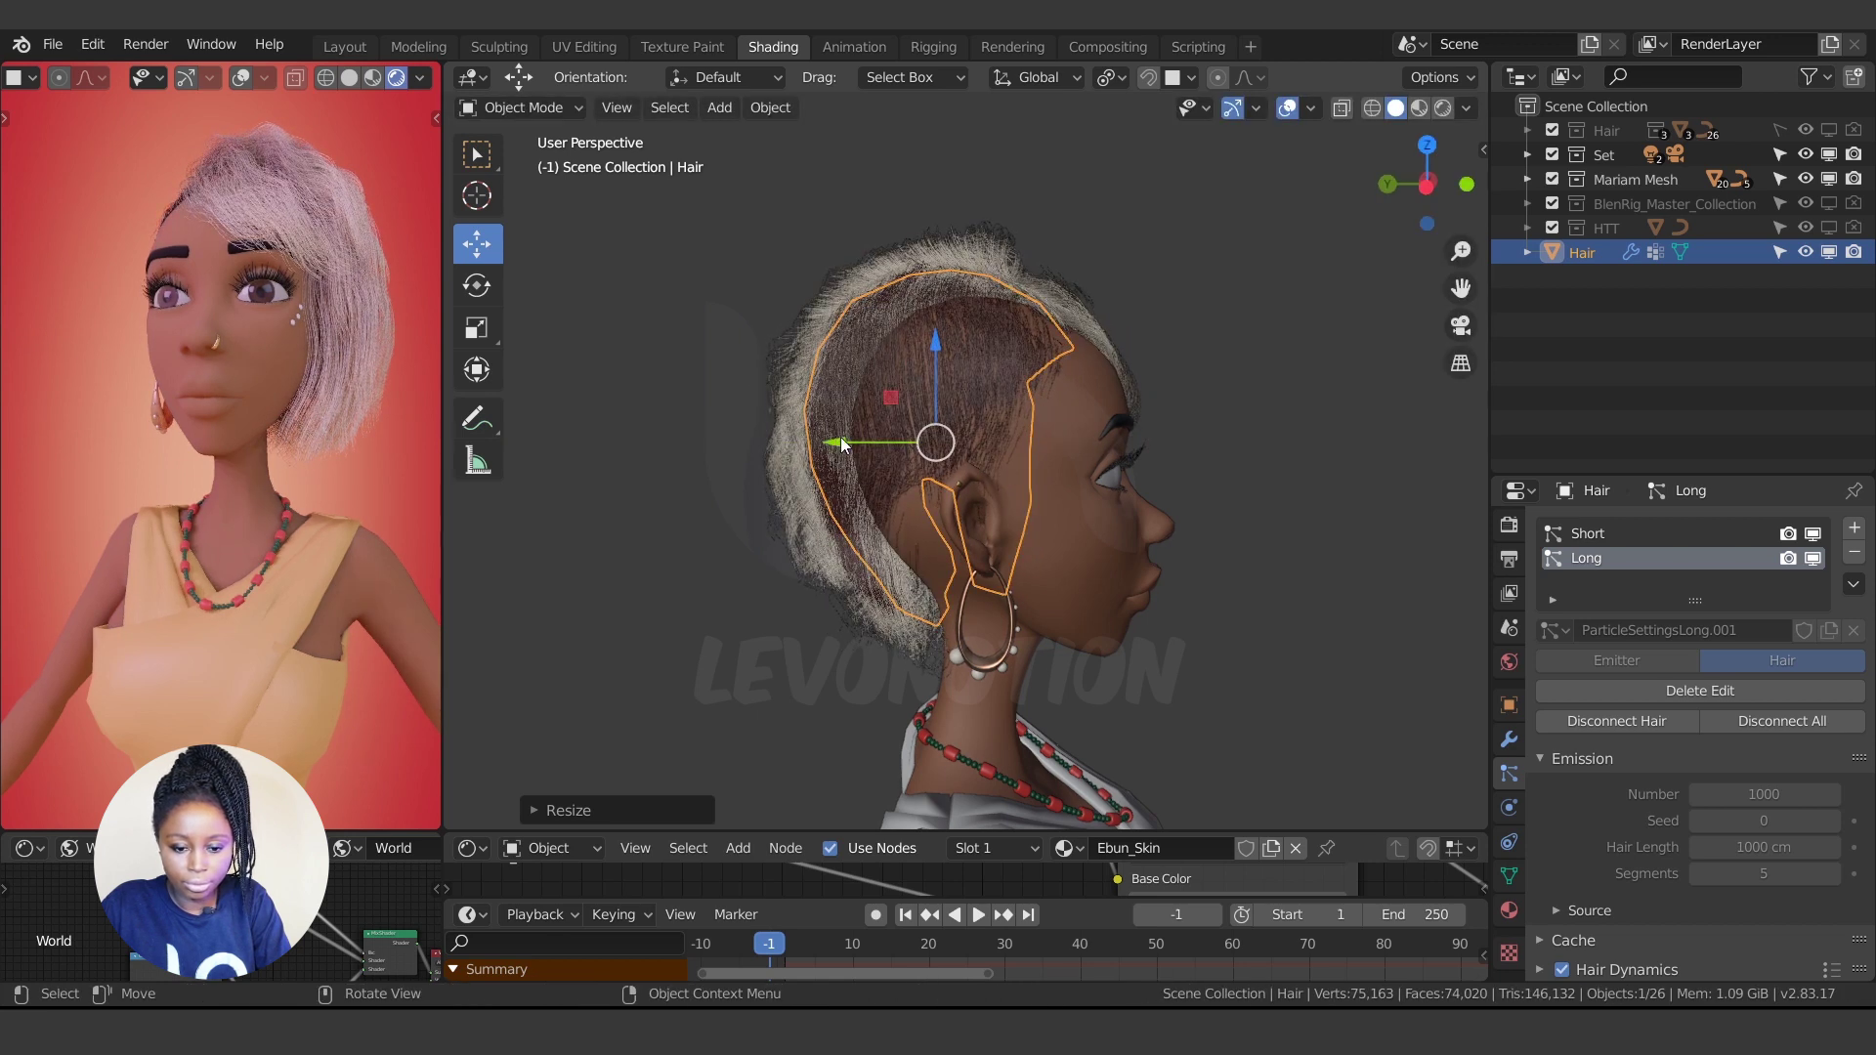
- Move the Hair object about 3.5 cm forward along Y and lower it slightly along Z to seat it on the head
{"action": "key", "text": "g"}
{"action": "key", "text": "y"}
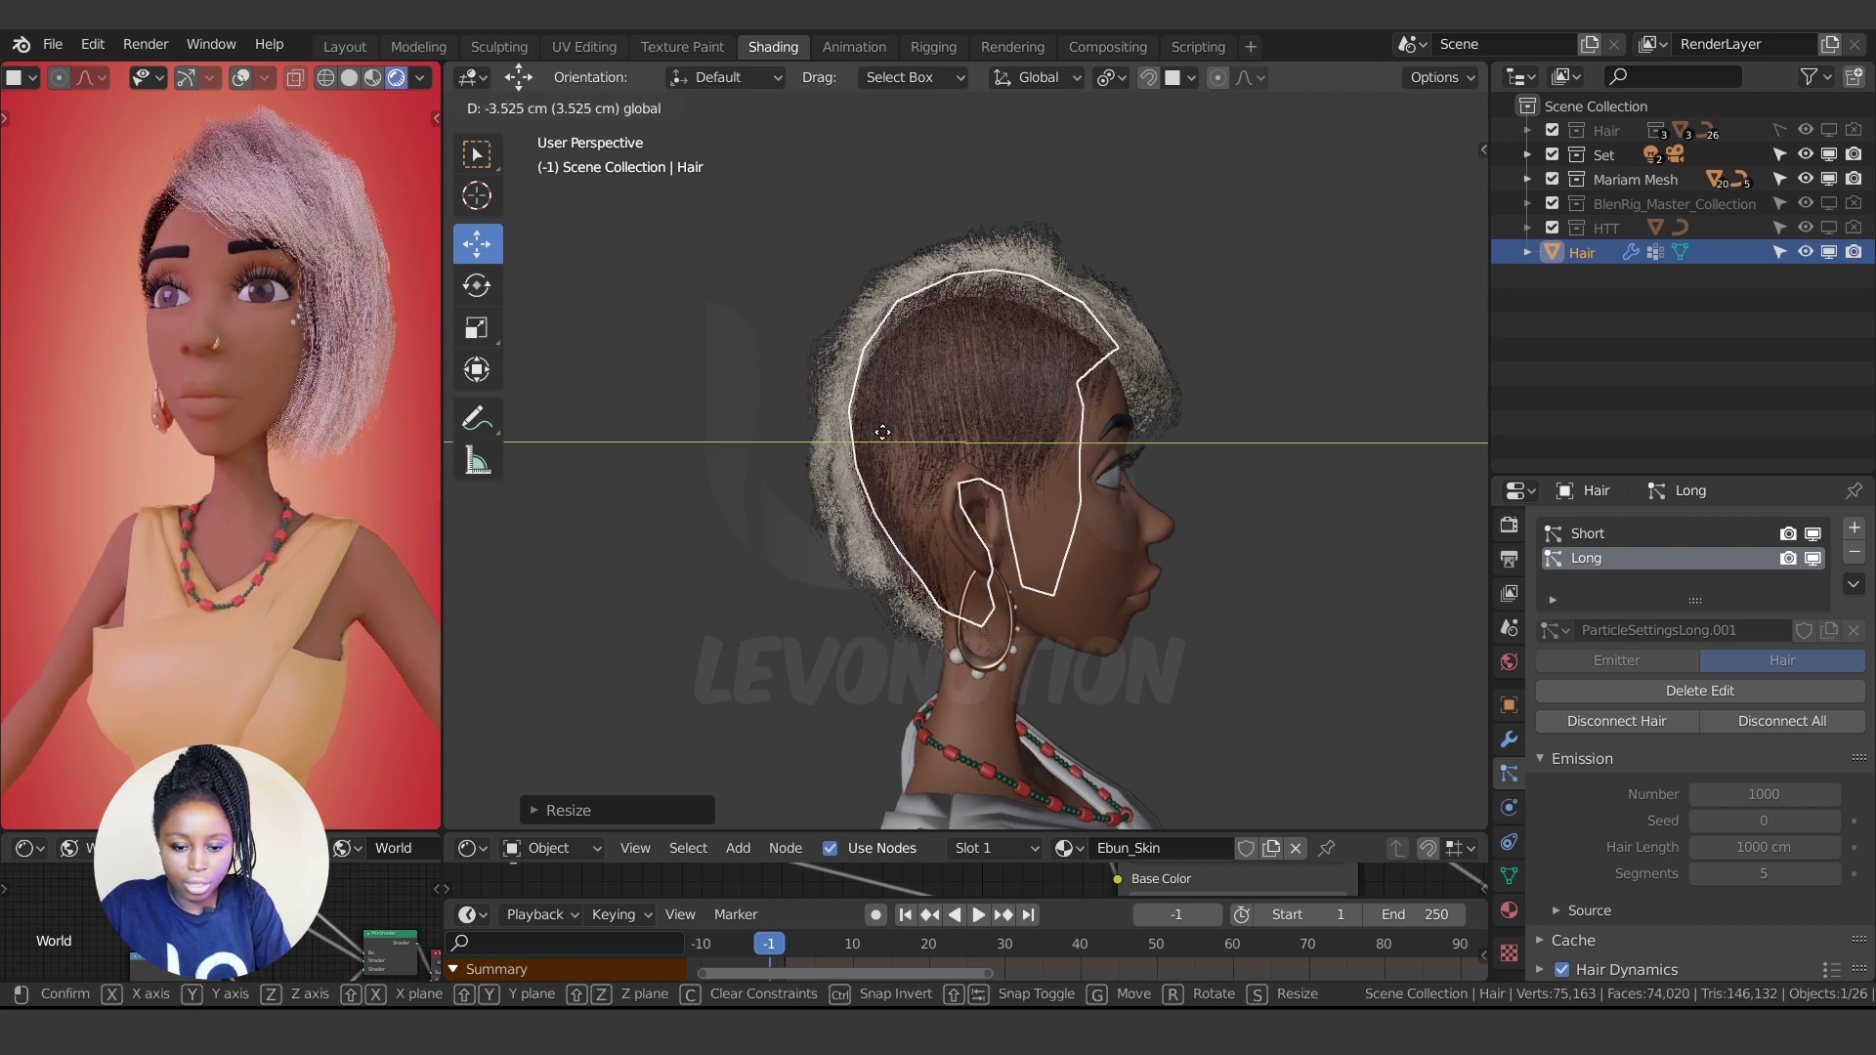
{"action": "left_click", "coordinate": [979, 335]}
{"action": "key", "text": "g"}
{"action": "key", "text": "z"}
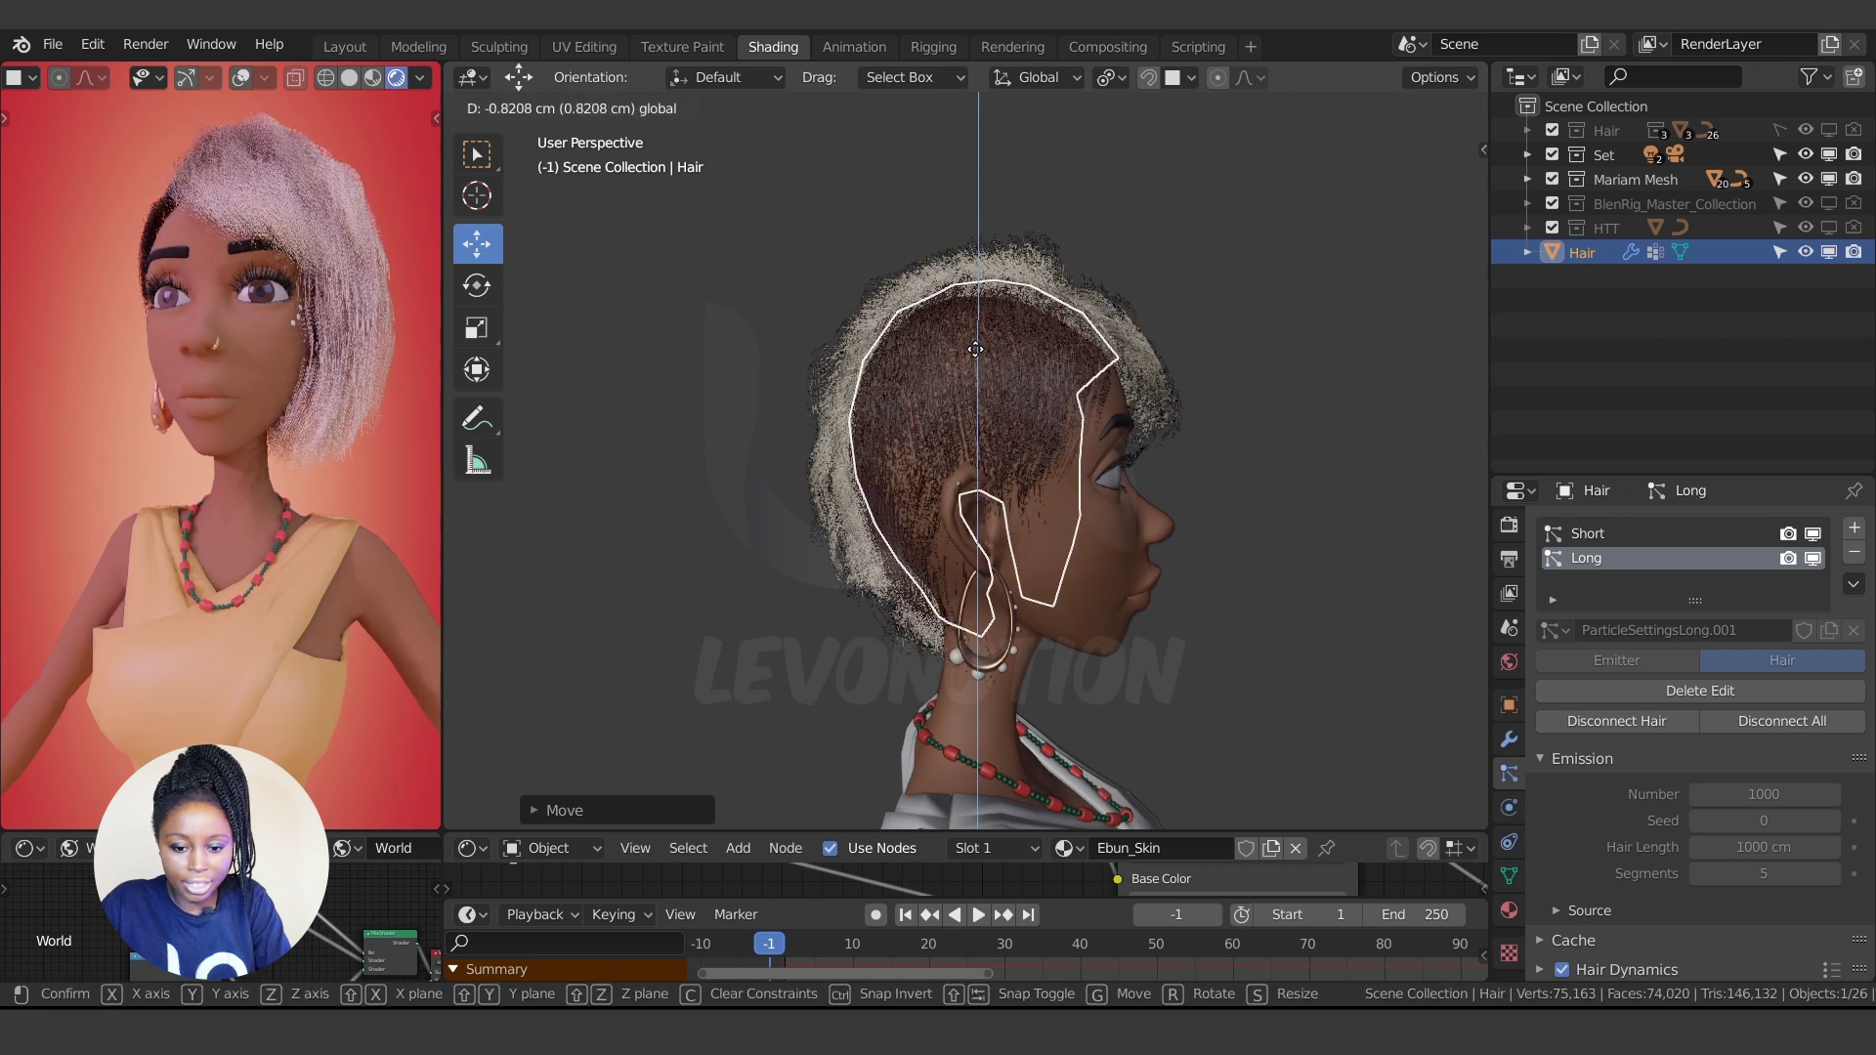
{"action": "left_click", "coordinate": [967, 360]}
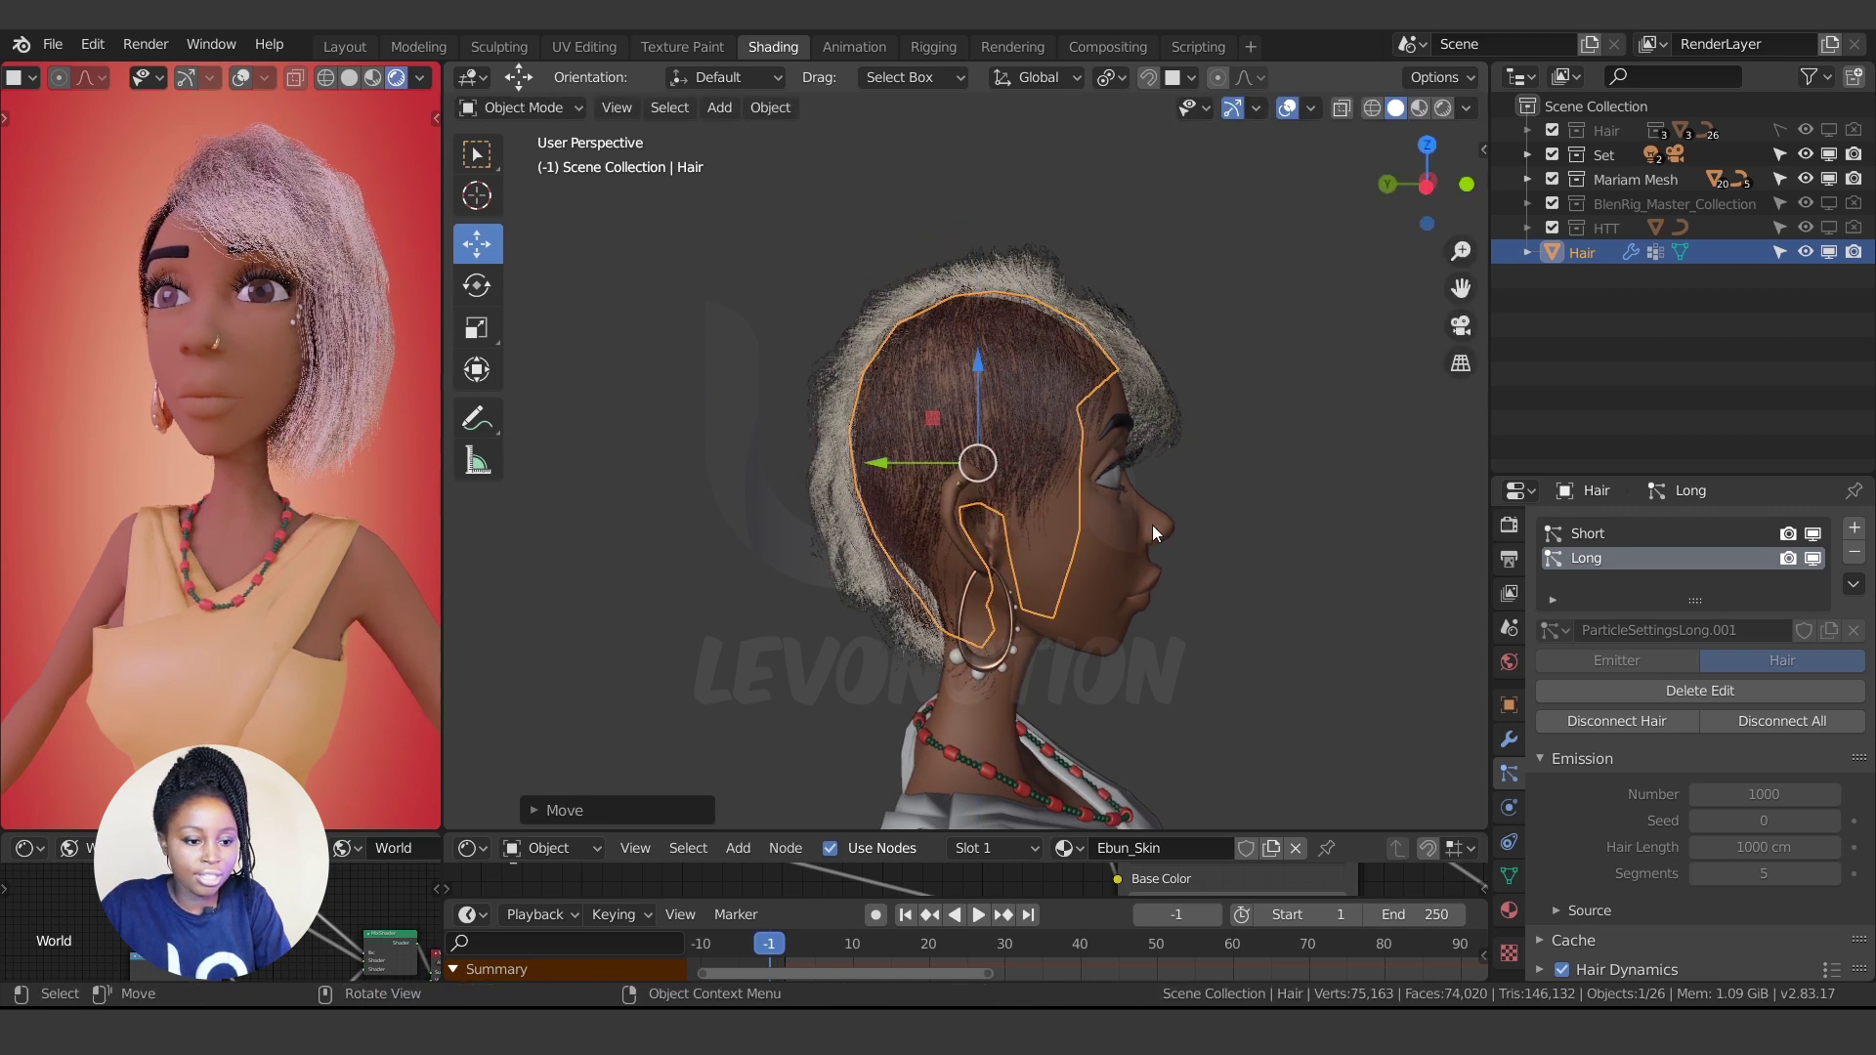
{"action": "middle_click_drag", "start_coordinate": [1152, 525], "coordinate": [913, 516]}
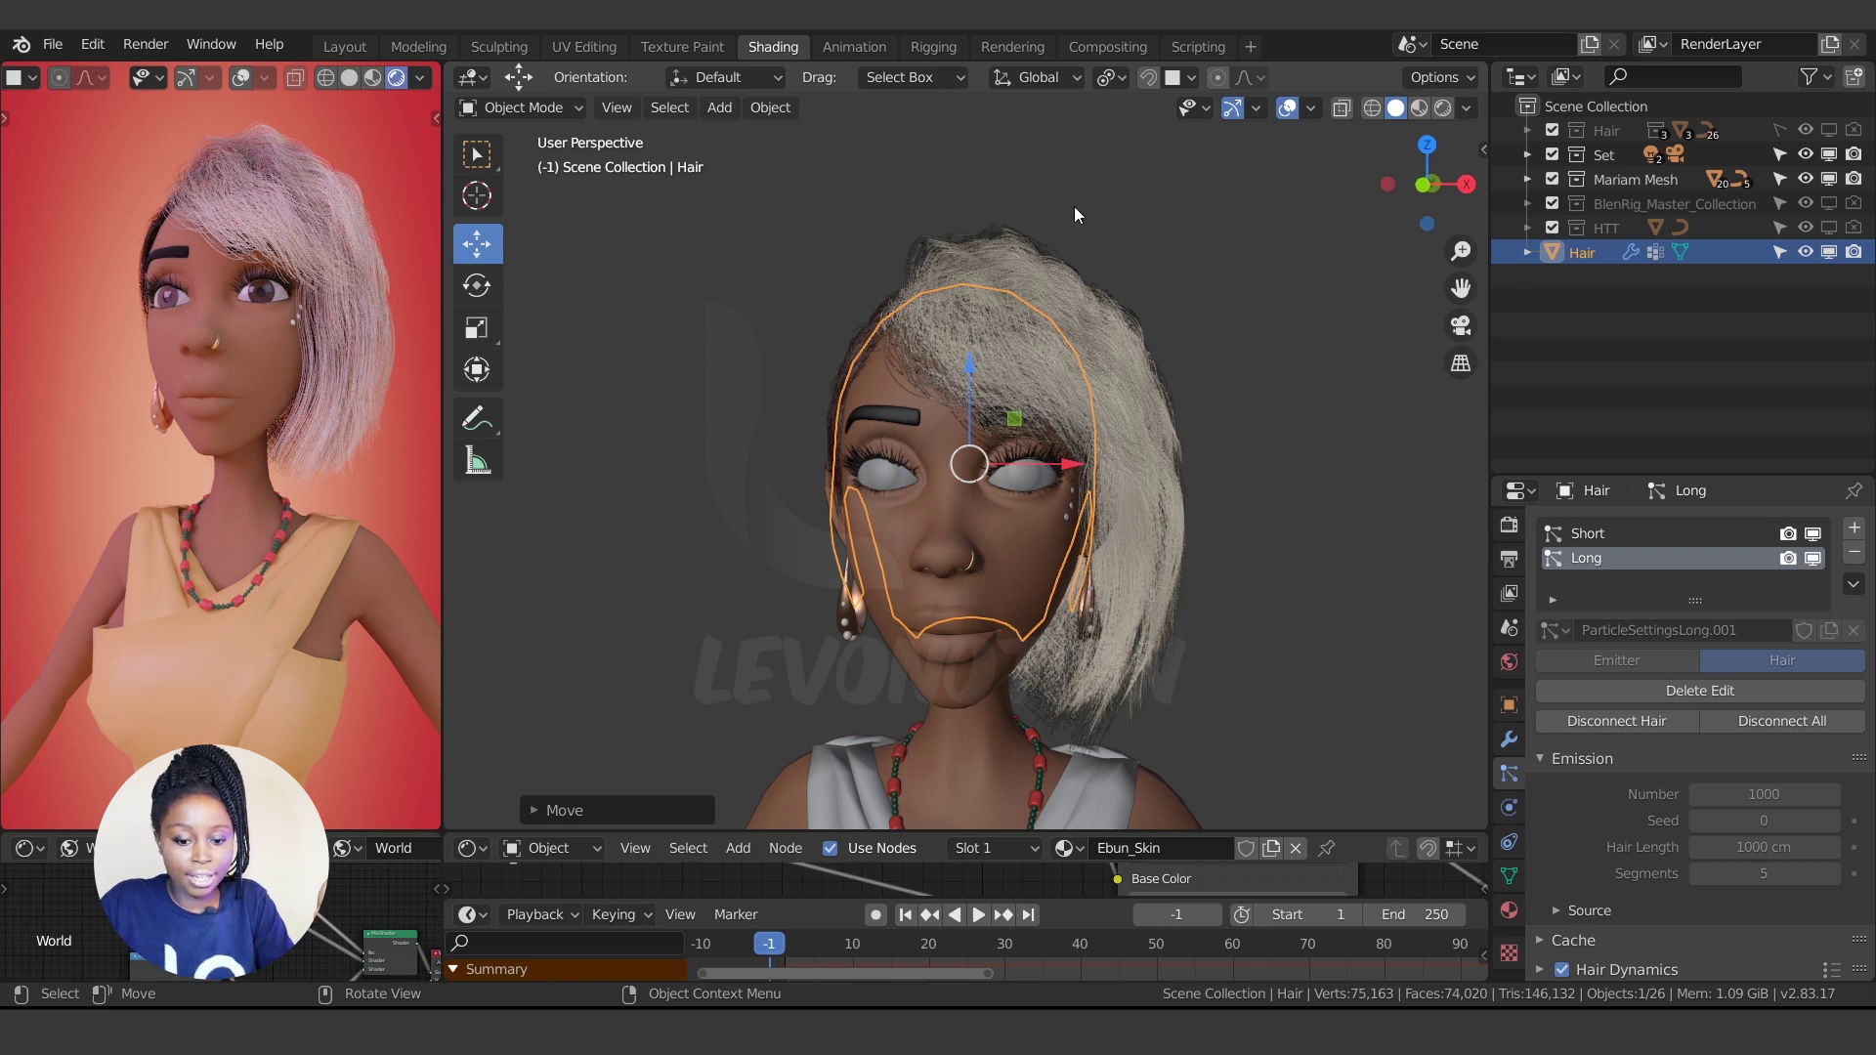
{"action": "left_click", "coordinate": [895, 545]}
{"action": "left_click", "coordinate": [986, 256]}
{"action": "left_click", "coordinate": [862, 414]}
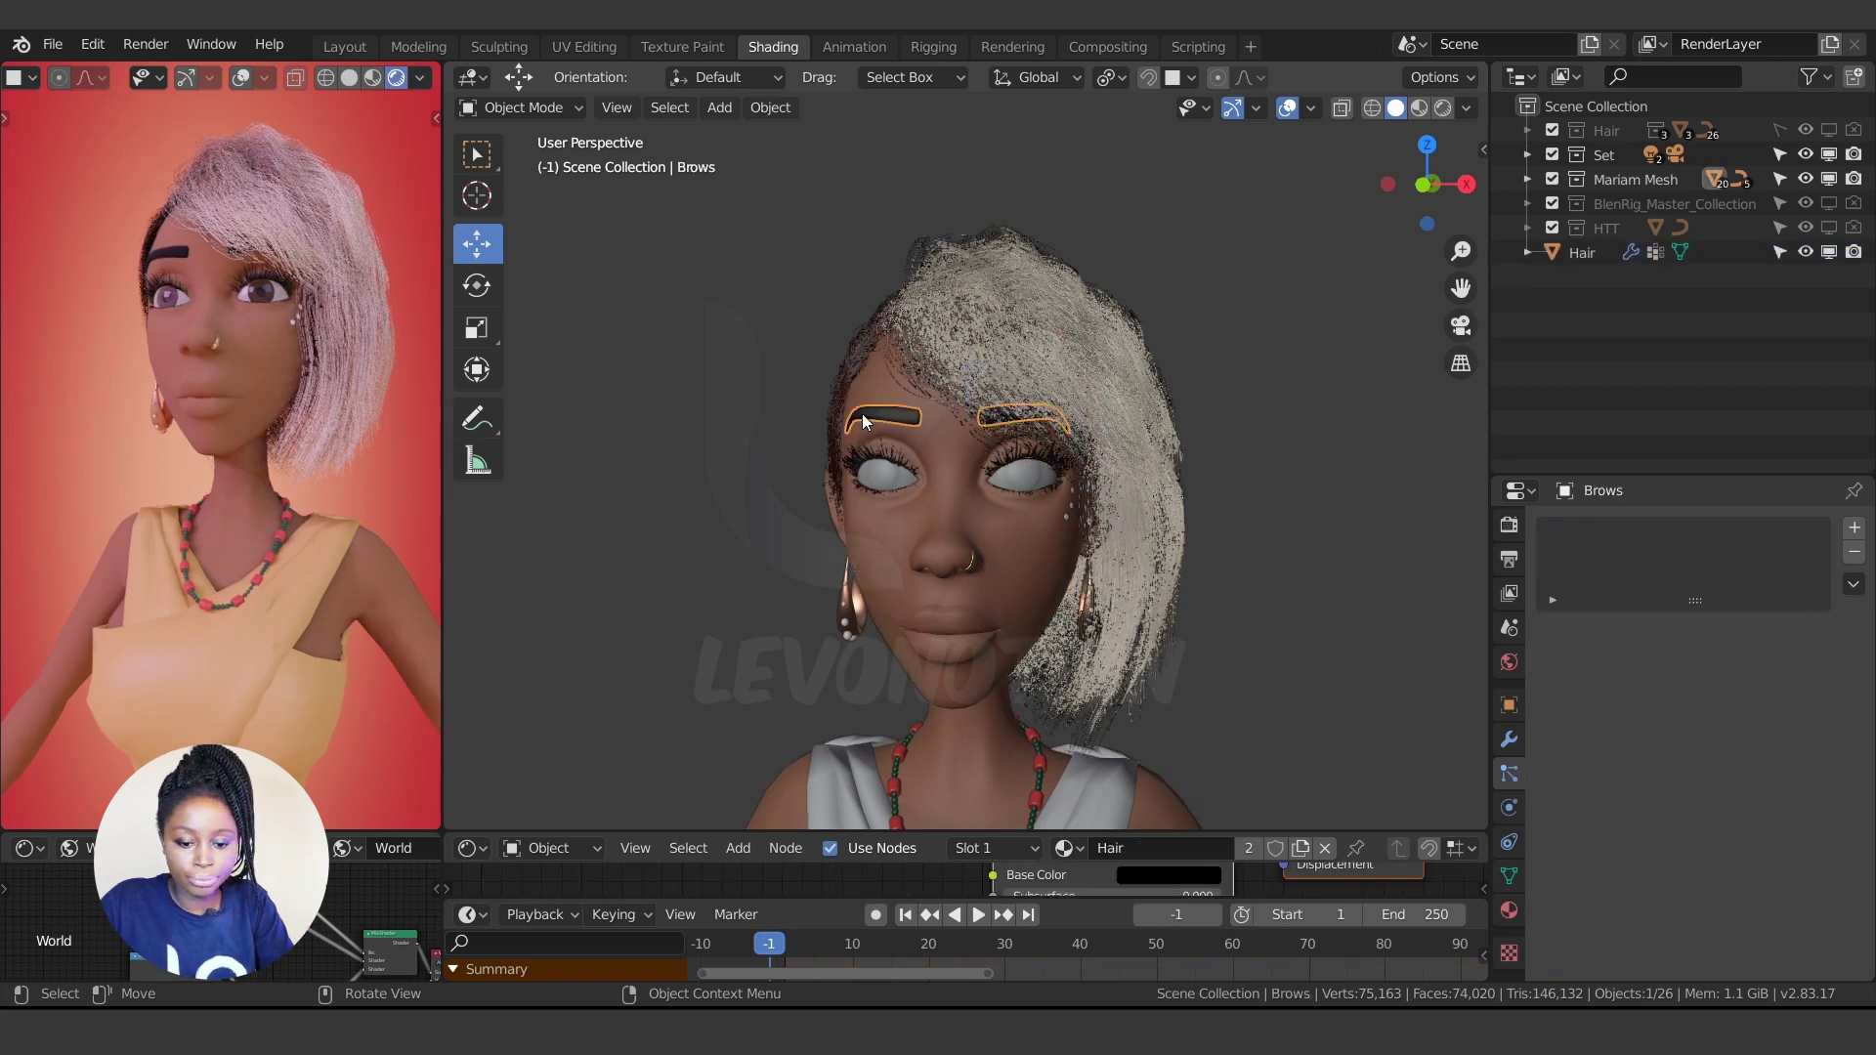
{"action": "left_click", "coordinate": [858, 514]}
{"action": "middle_click_drag", "start_coordinate": [934, 534], "coordinate": [926, 502]}
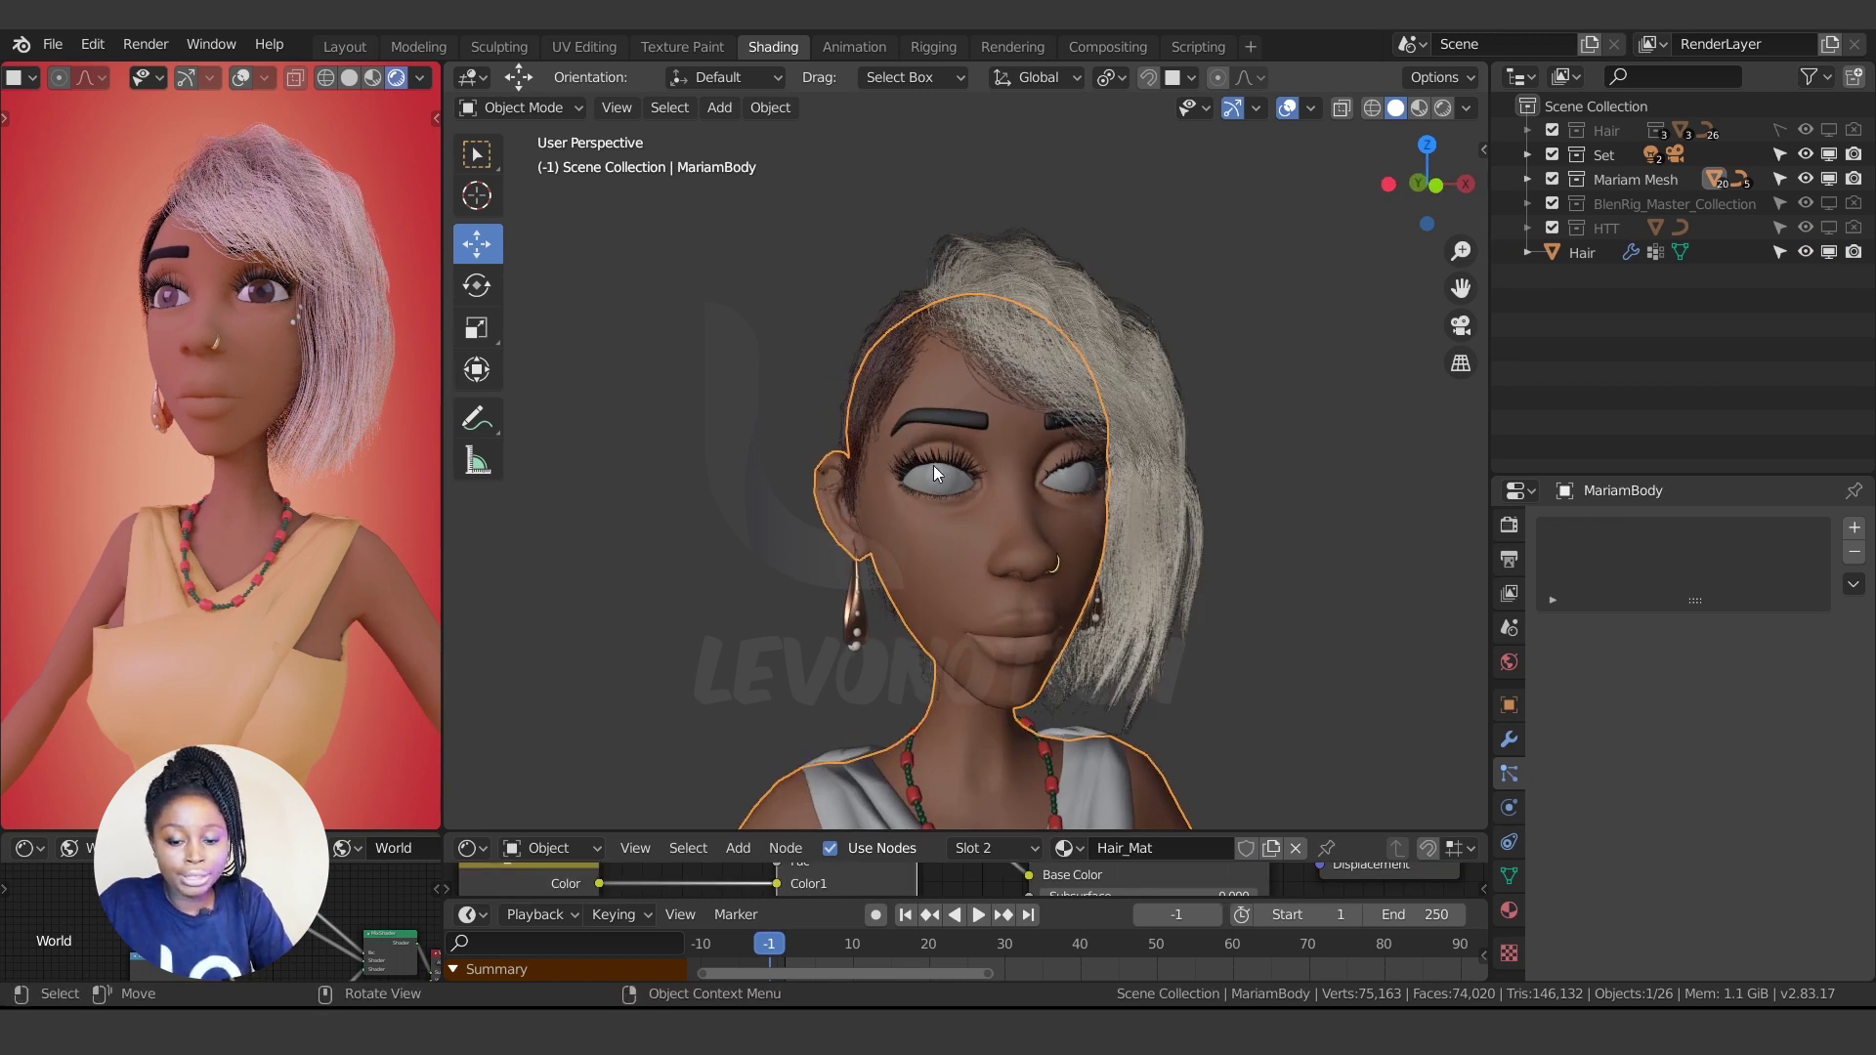
{"action": "key", "text": "ctrl+l"}
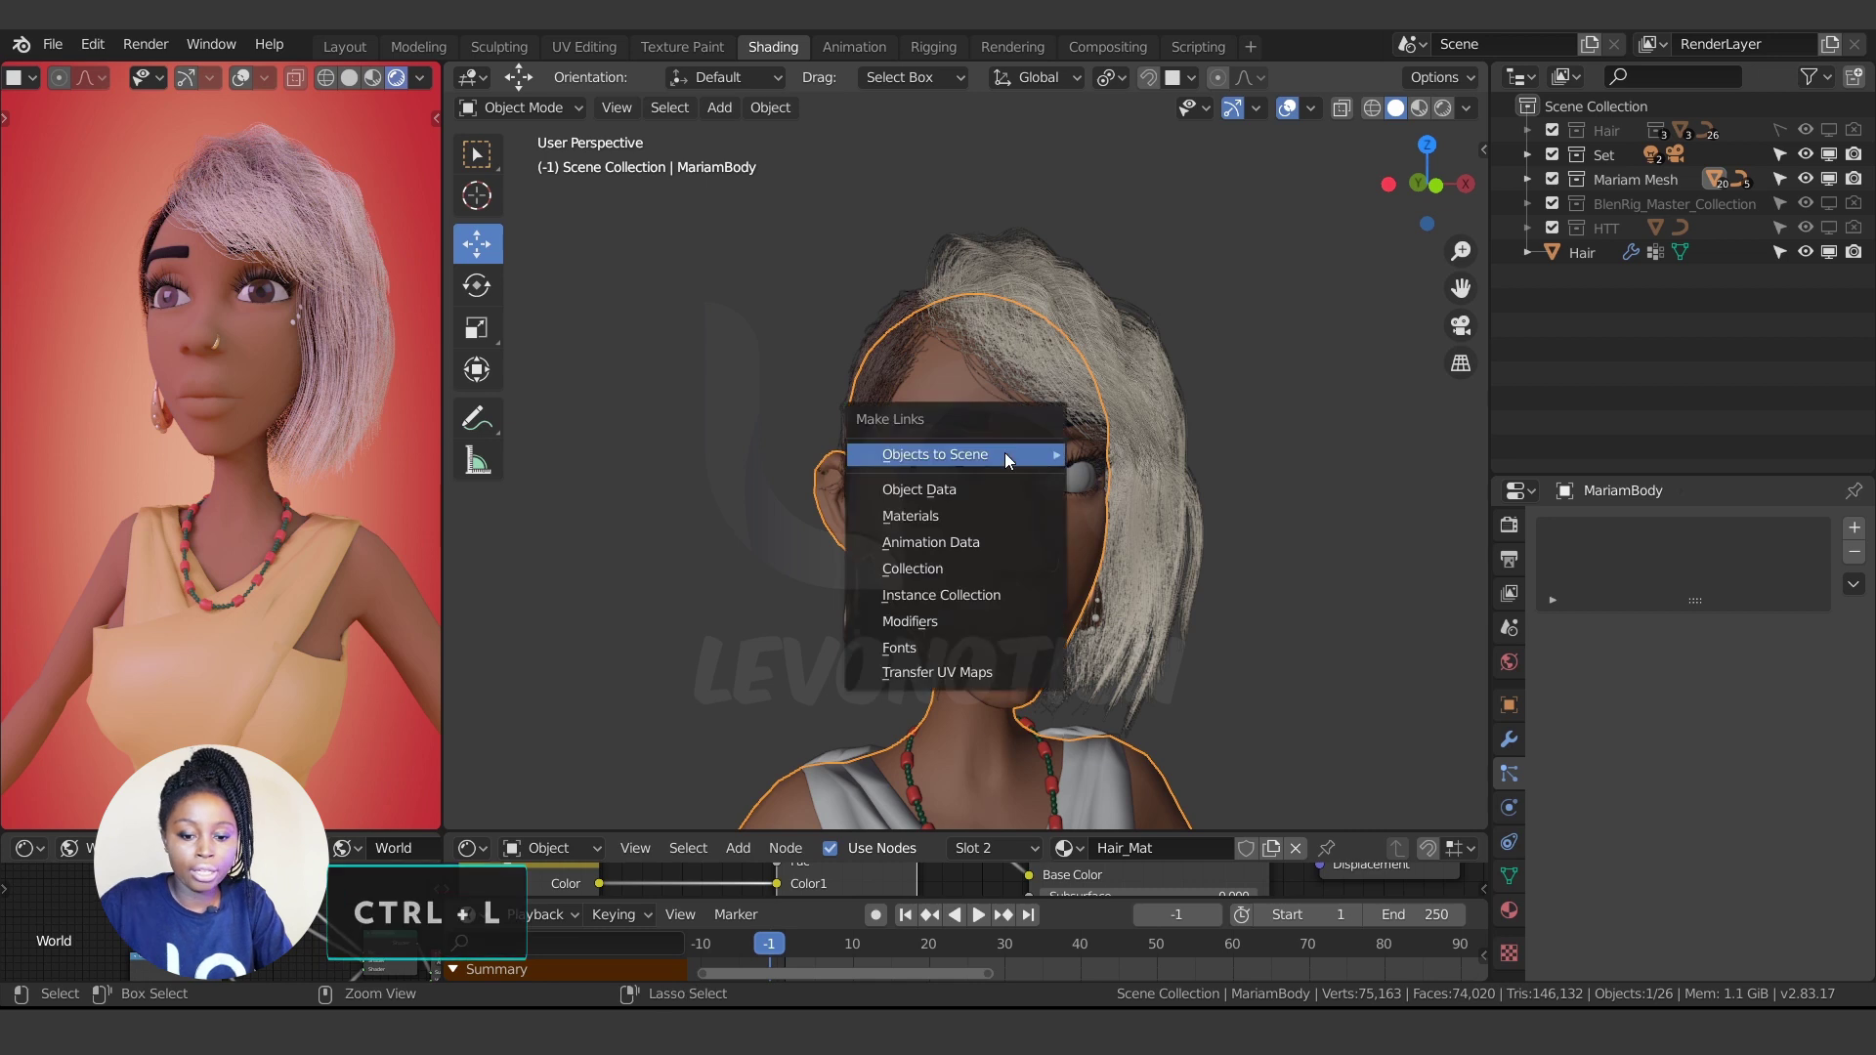
{"action": "left_click", "coordinate": [926, 616]}
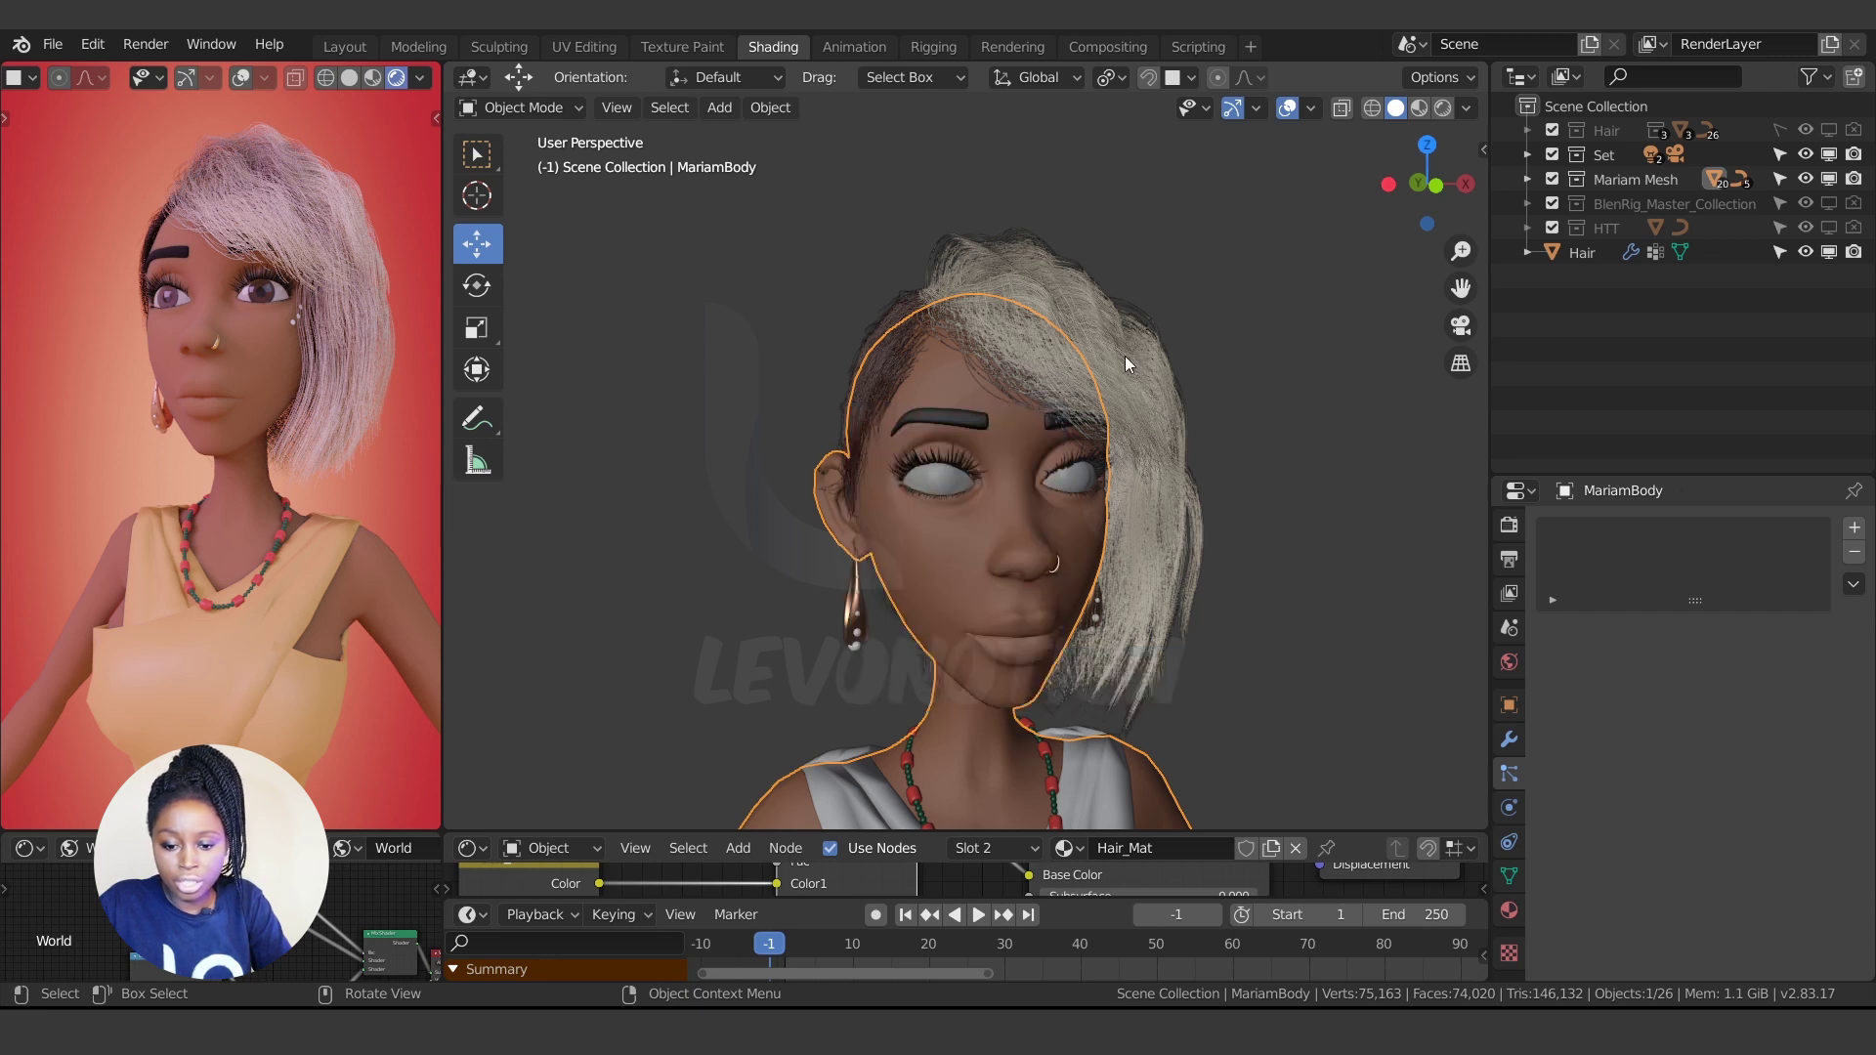
- Display the Hair object's modifier stack to examine its particle system modifiers
{"action": "left_click", "coordinate": [1138, 359]}
{"action": "left_click", "coordinate": [1508, 740]}
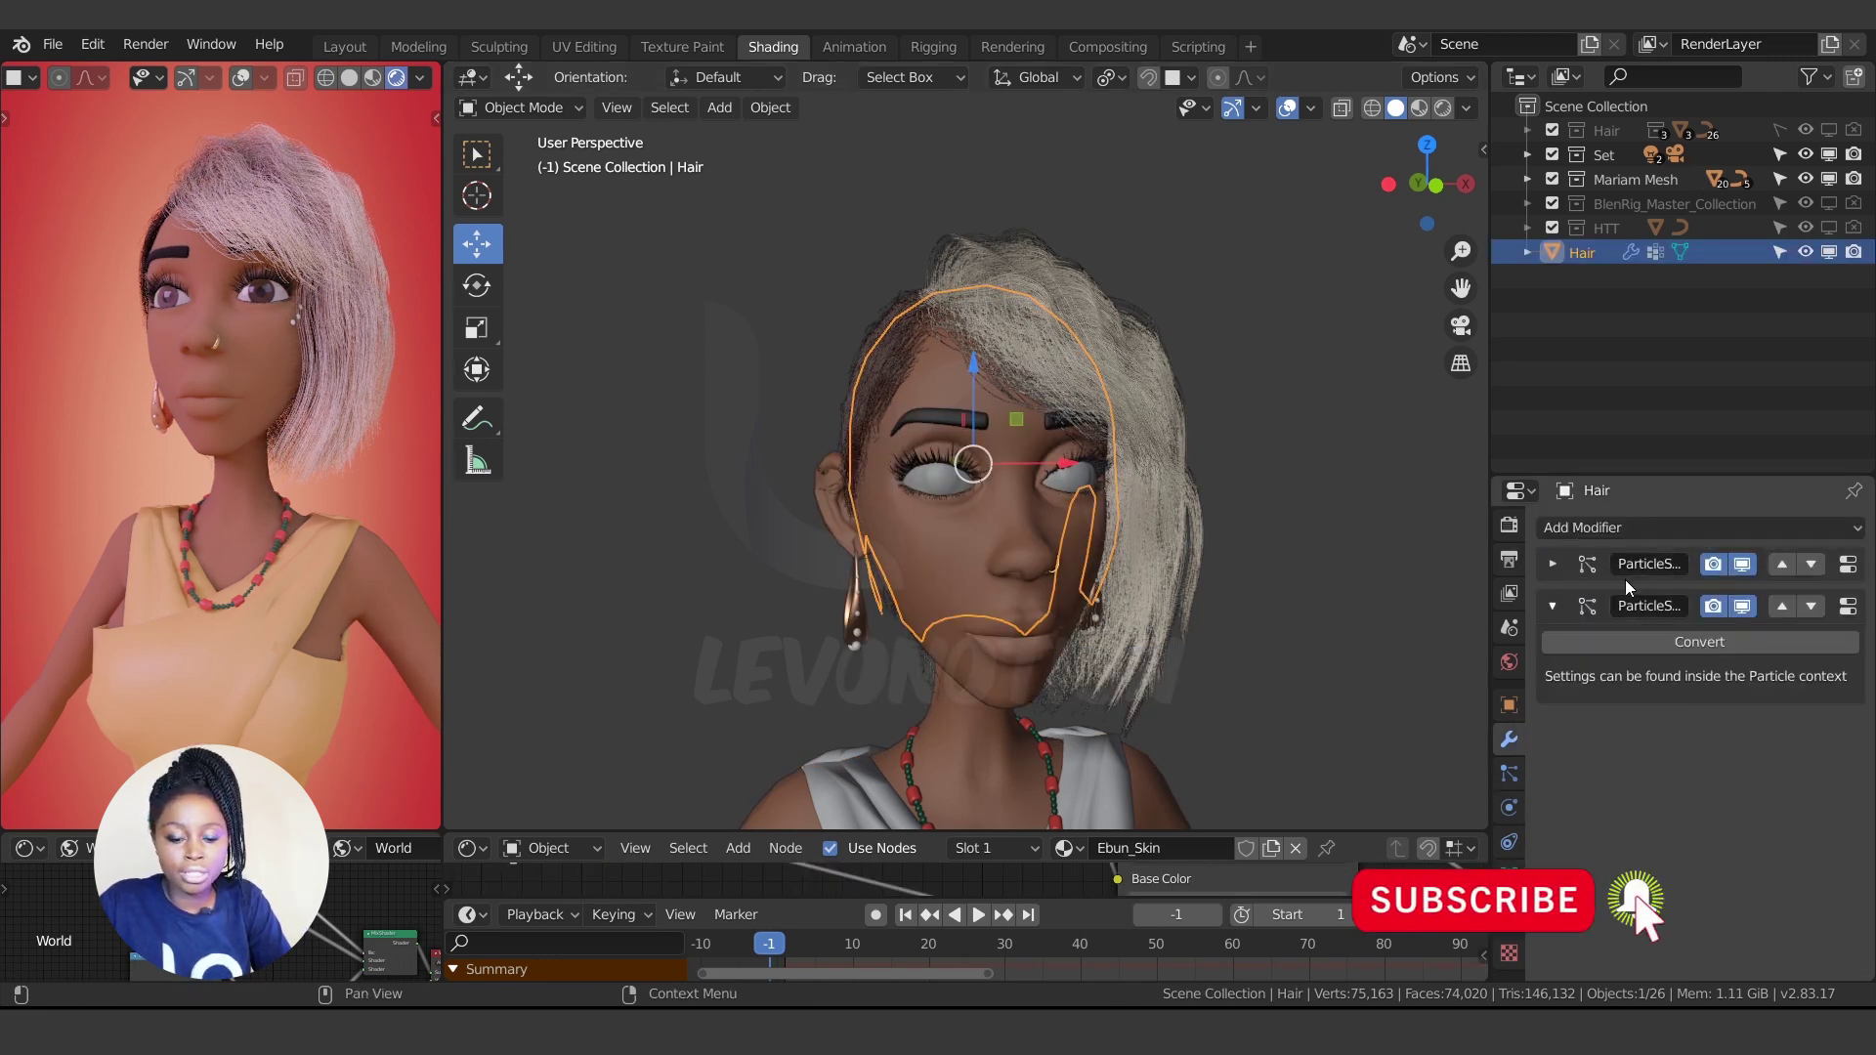
{"action": "key", "text": "space"}
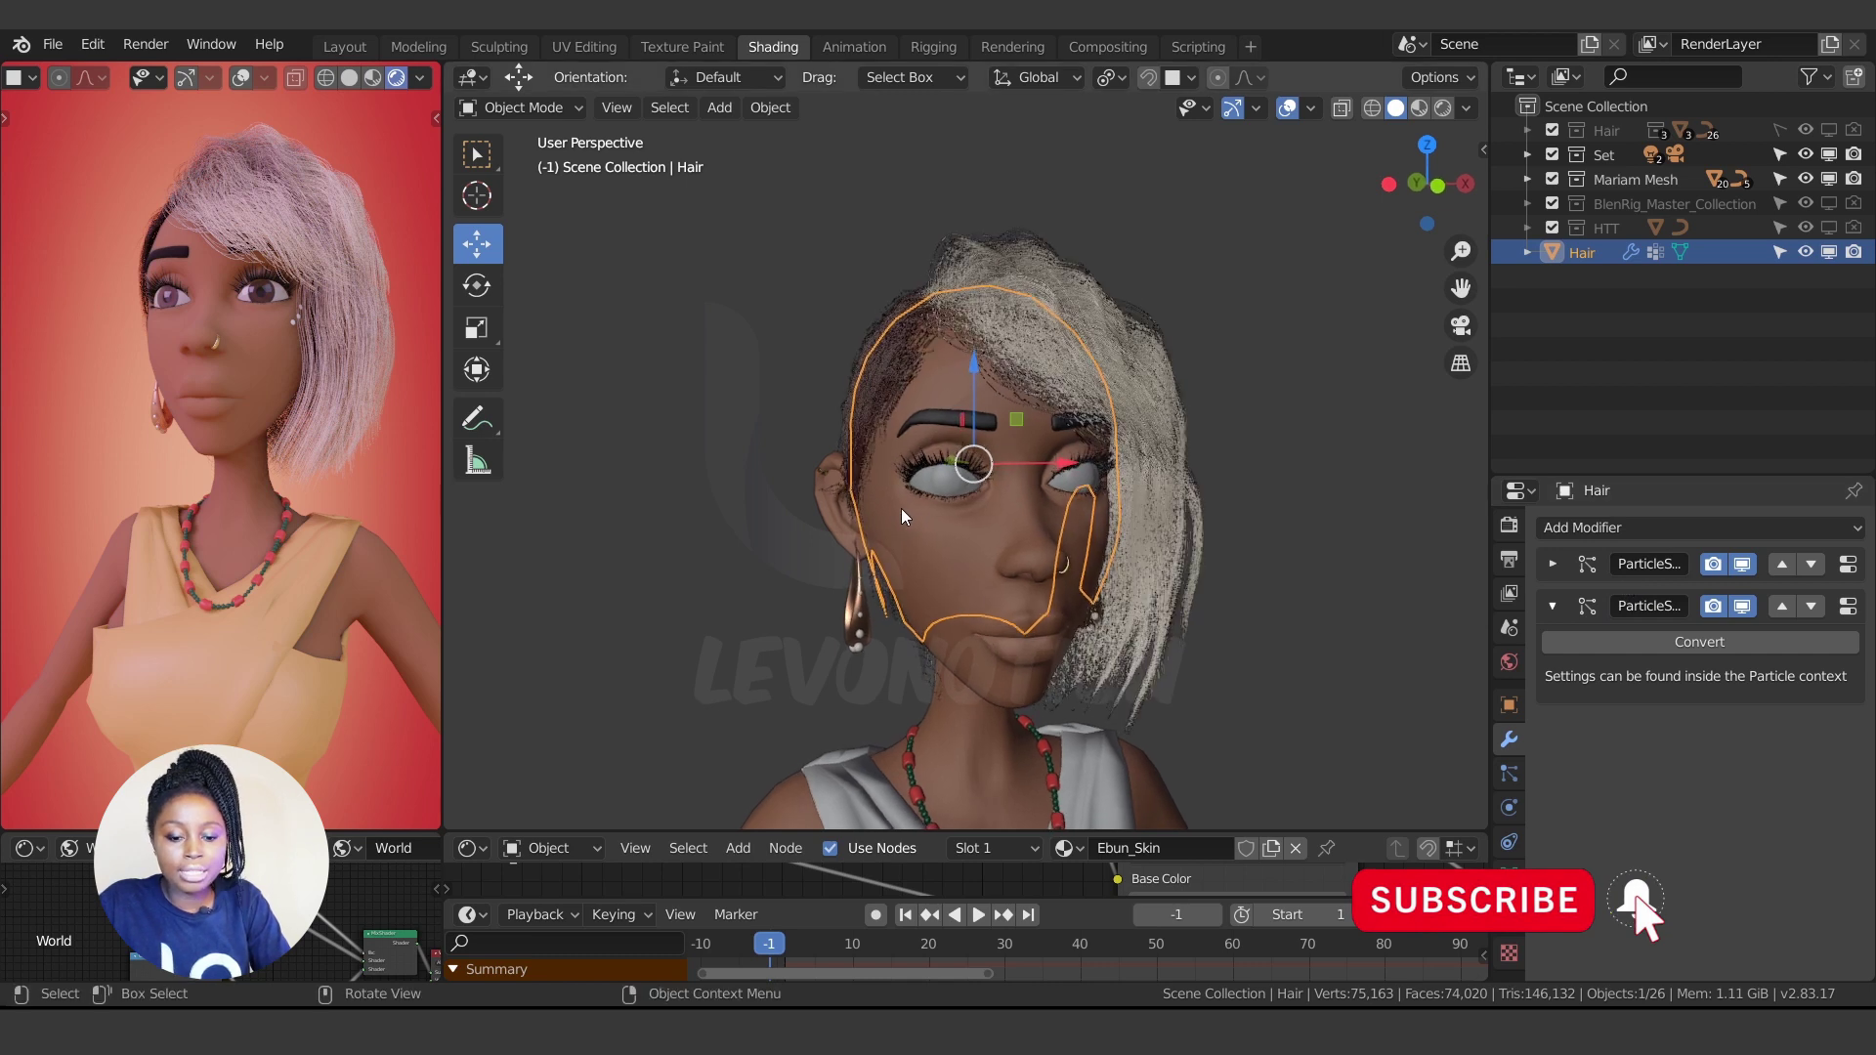
{"action": "key", "text": "Escape"}
- Try to link the Hair object's modifiers to MariamBody, with Hair as the active object
{"action": "left_click", "coordinate": [930, 542]}
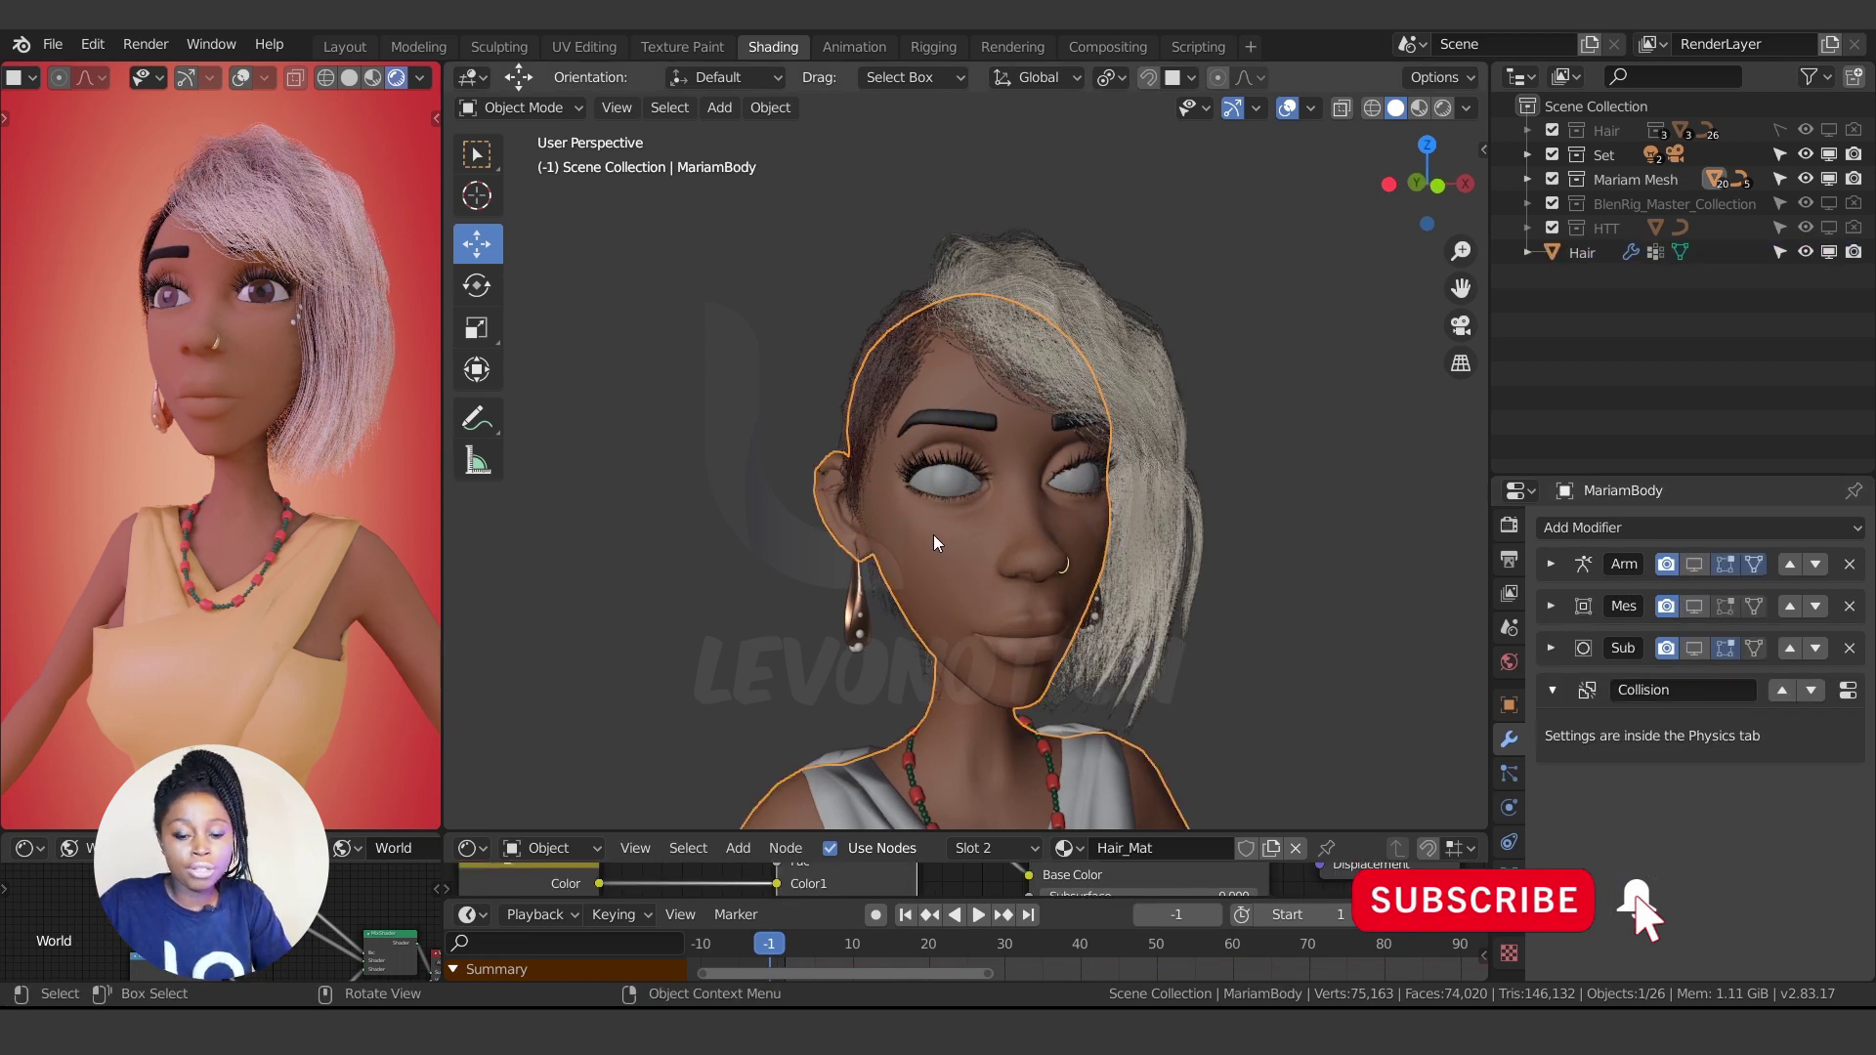
{"action": "left_click", "coordinate": [994, 260]}
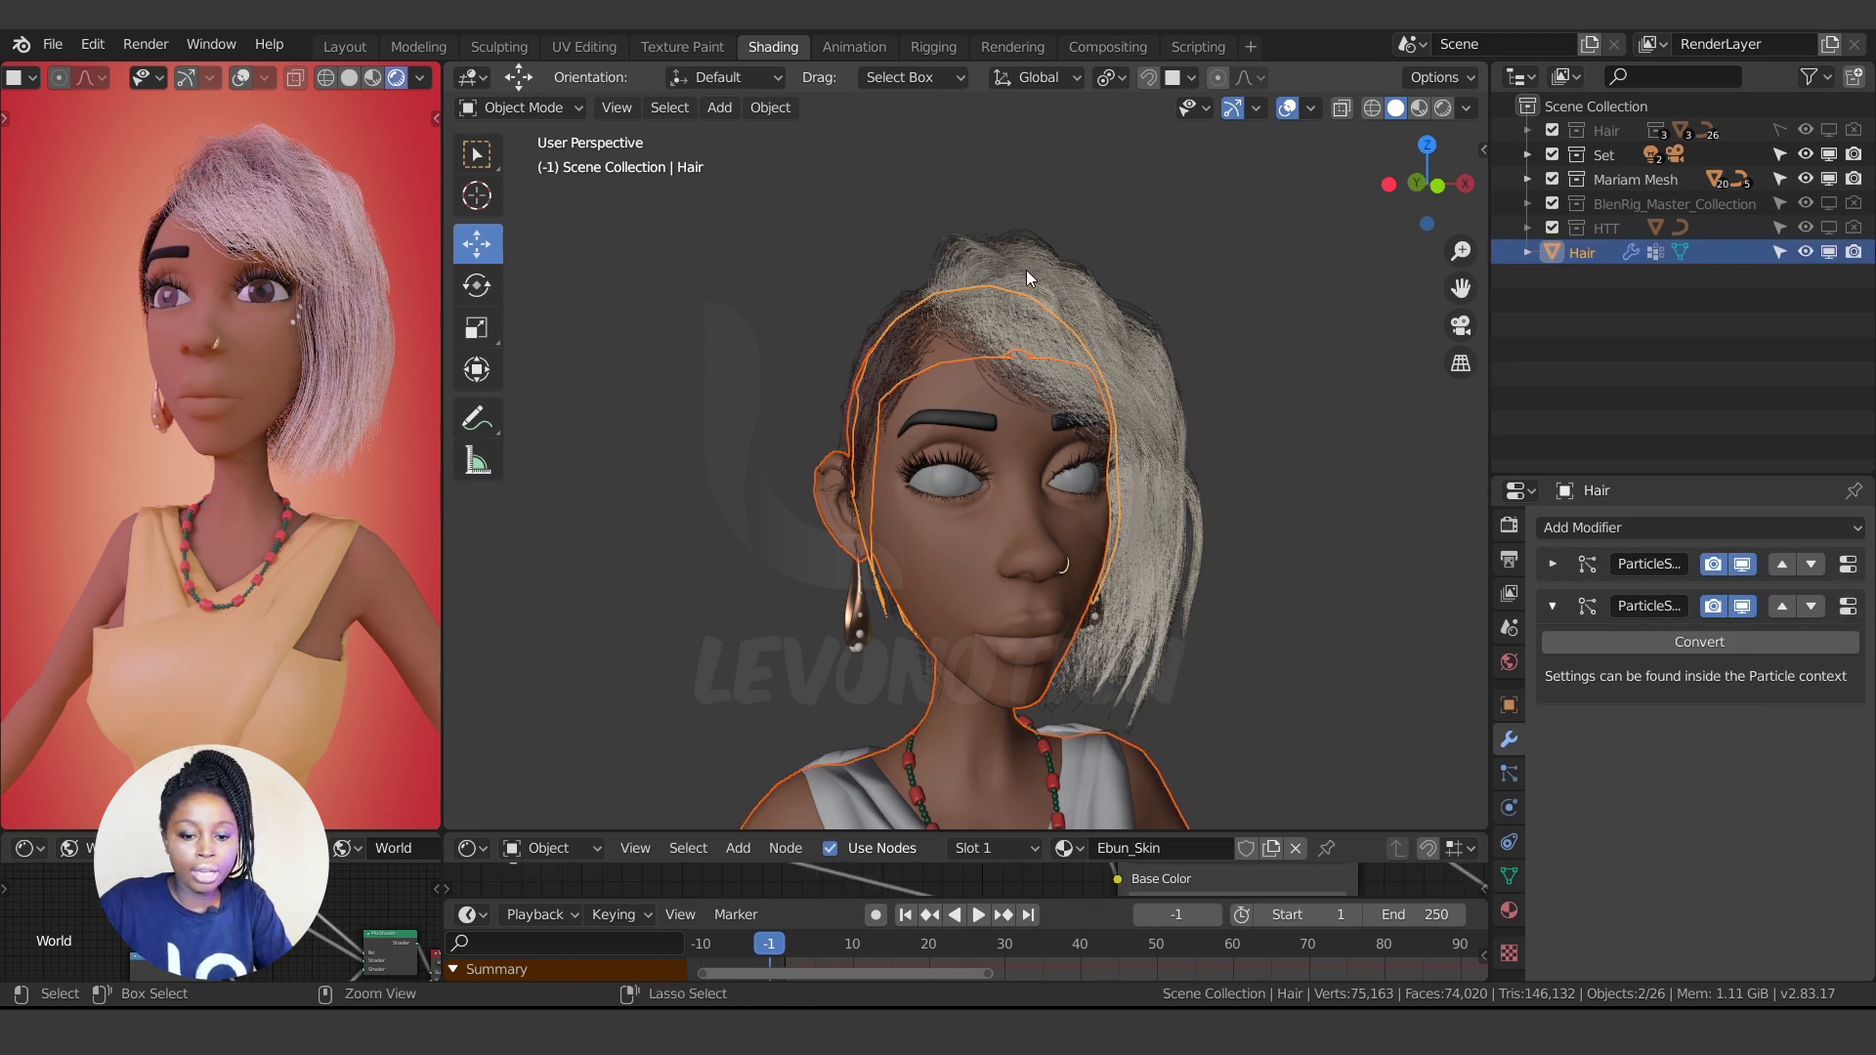
{"action": "key", "text": "ctrl+l"}
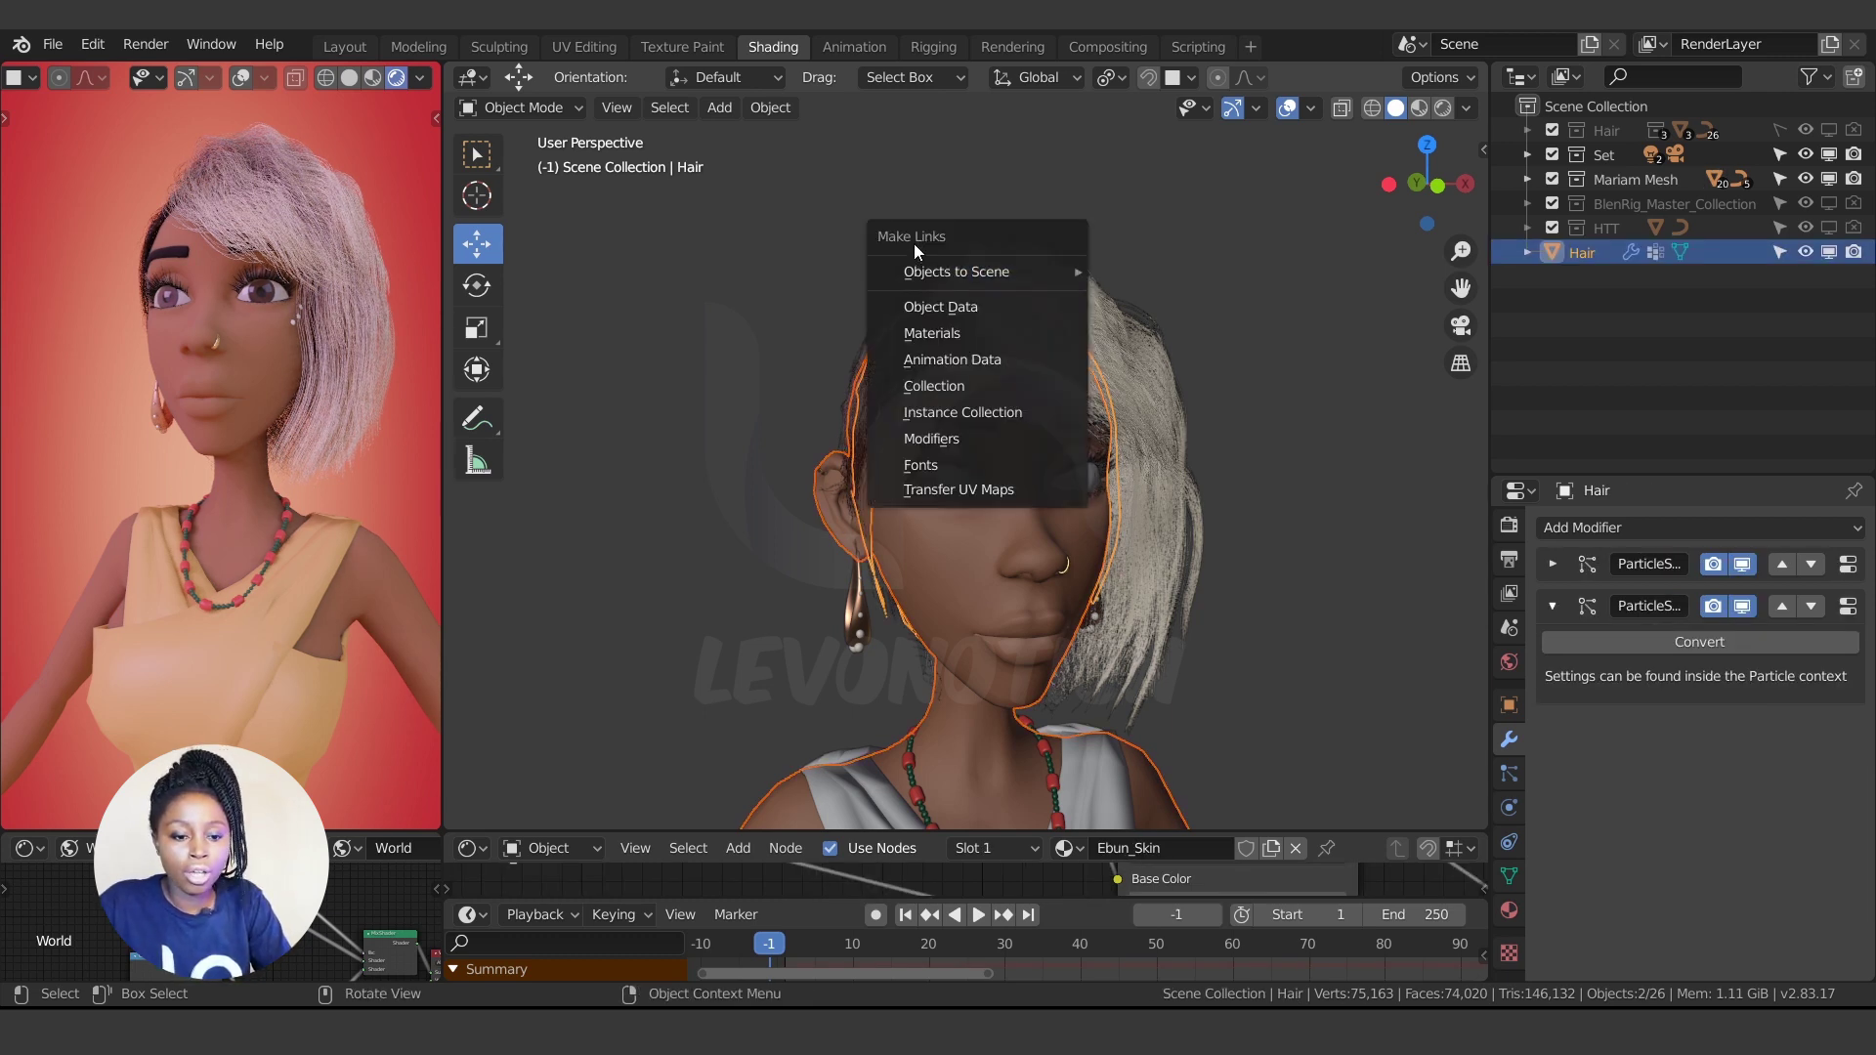
{"action": "left_click", "coordinate": [770, 108]}
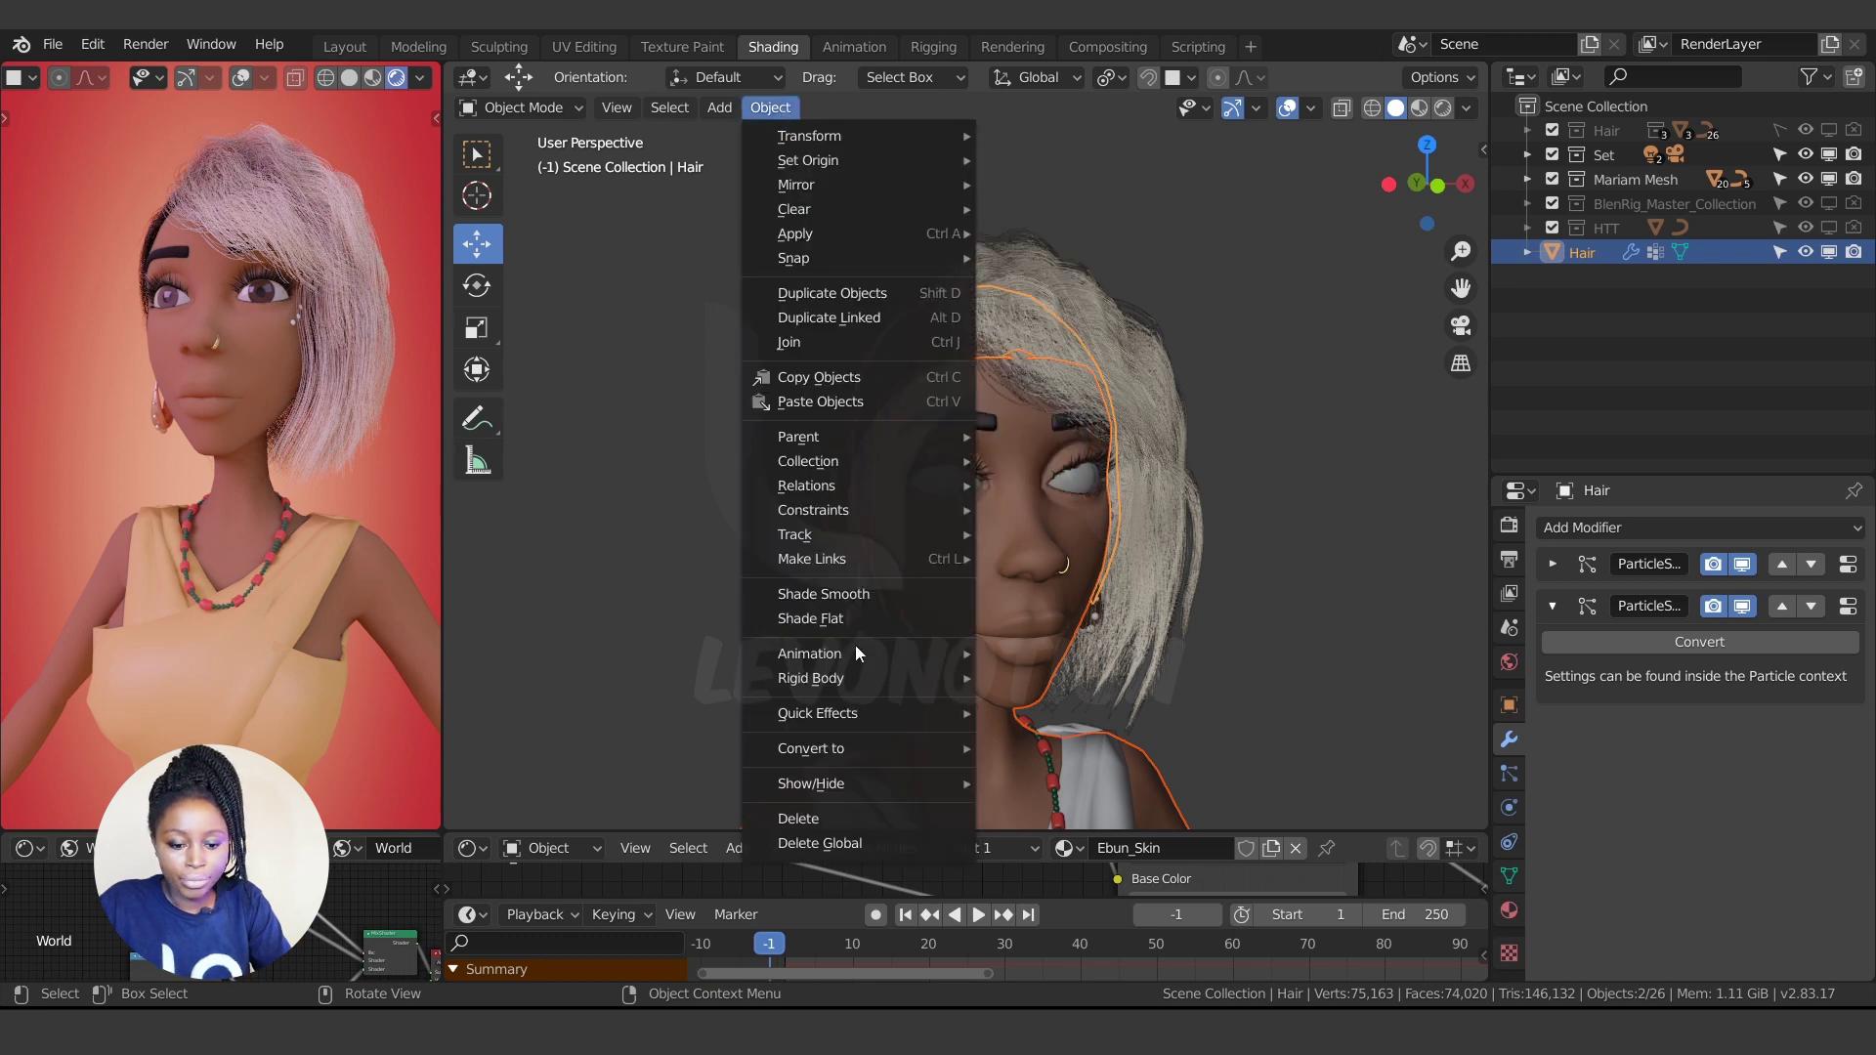
{"action": "mouse_move", "coordinate": [824, 557]}
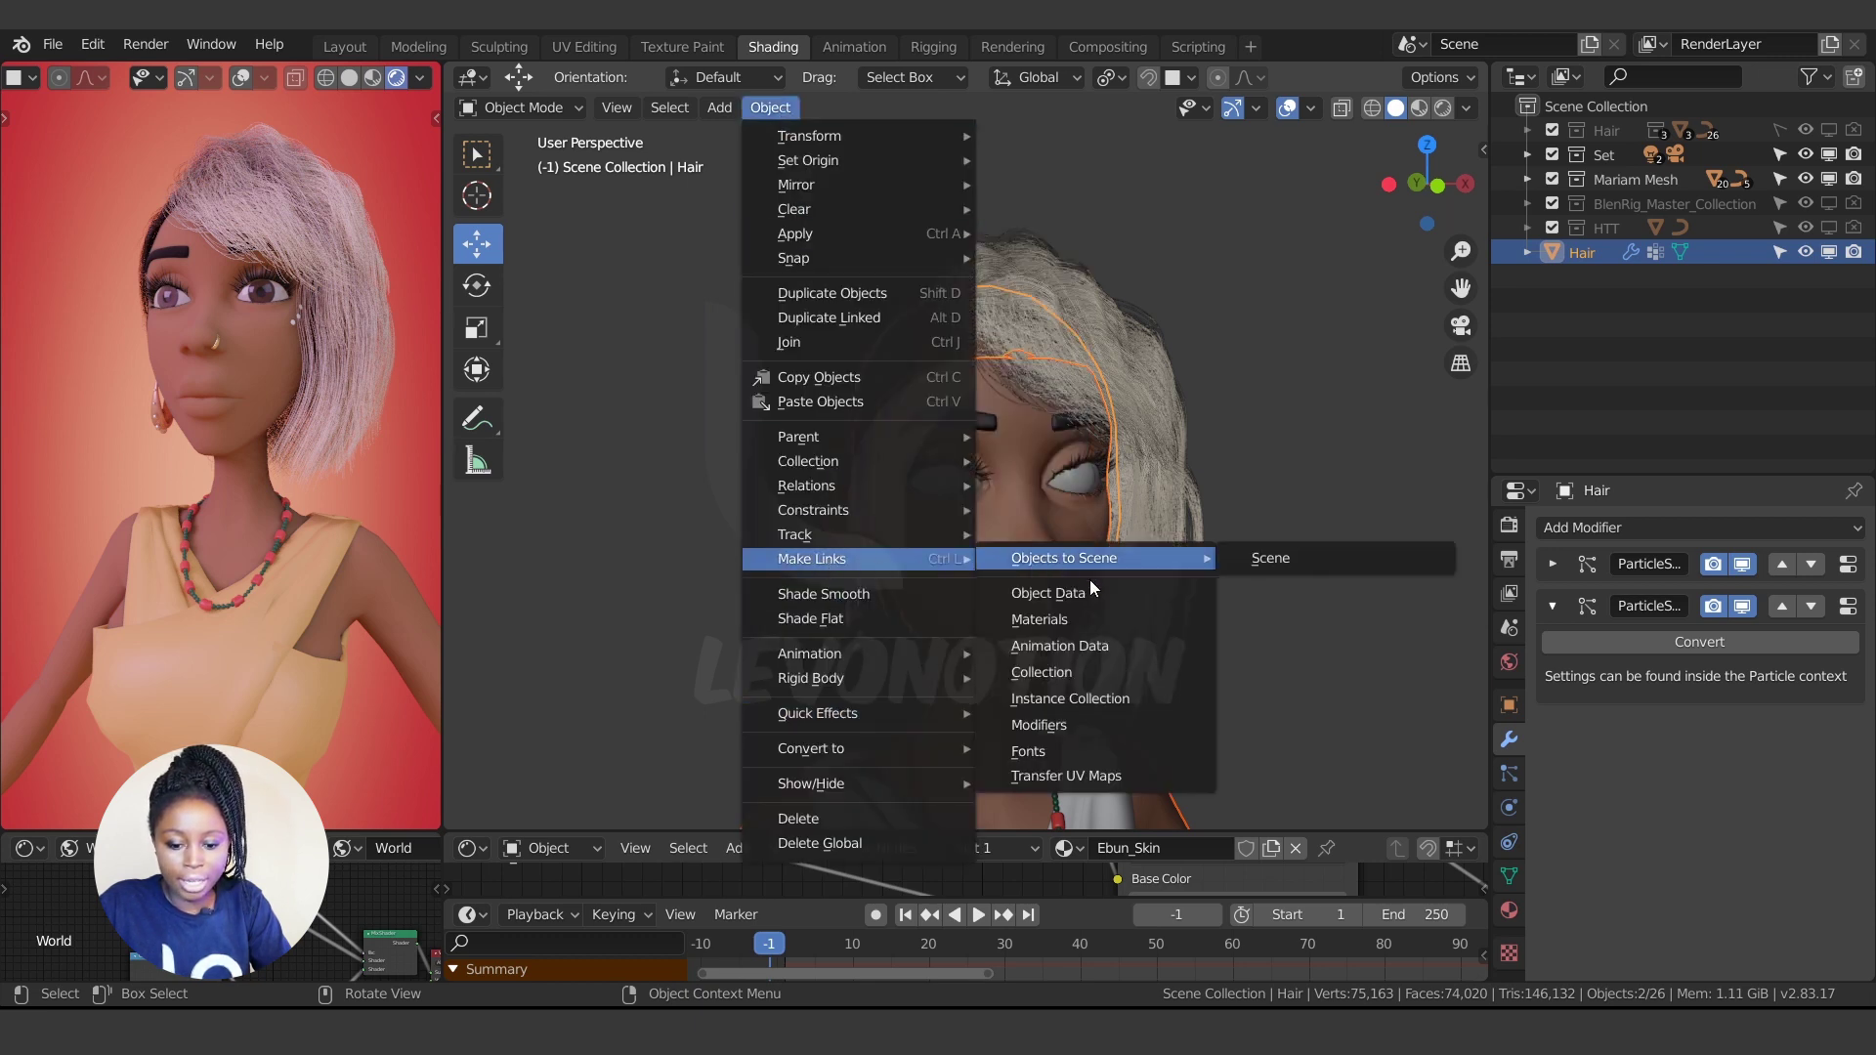
{"action": "left_click", "coordinate": [1031, 727]}
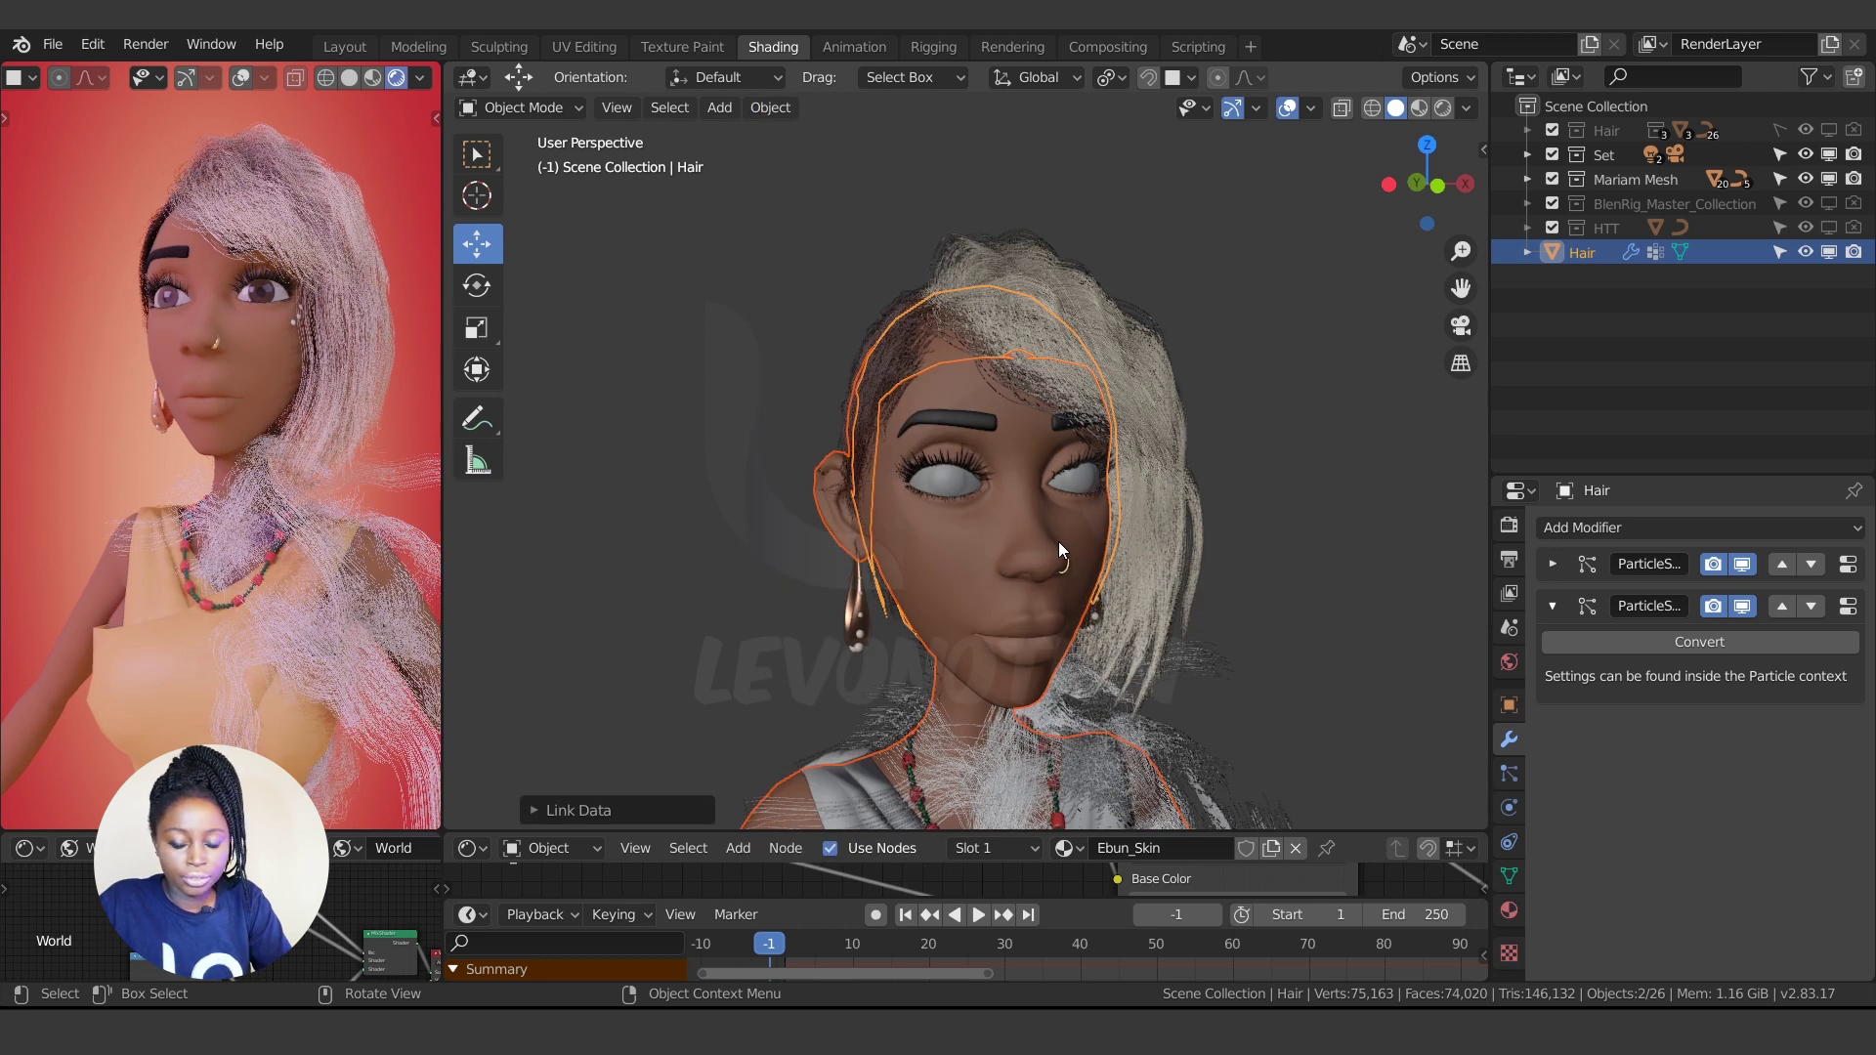
- Inspect where the linked particle hair sits on MariamBody's head, chest and arms
{"action": "scroll", "coordinate": [1035, 629], "scroll_direction": "down", "scroll_amount": 3}
{"action": "middle_click_drag", "start_coordinate": [910, 699], "coordinate": [951, 428], "text": "shift"}
{"action": "left_click", "coordinate": [951, 427]}
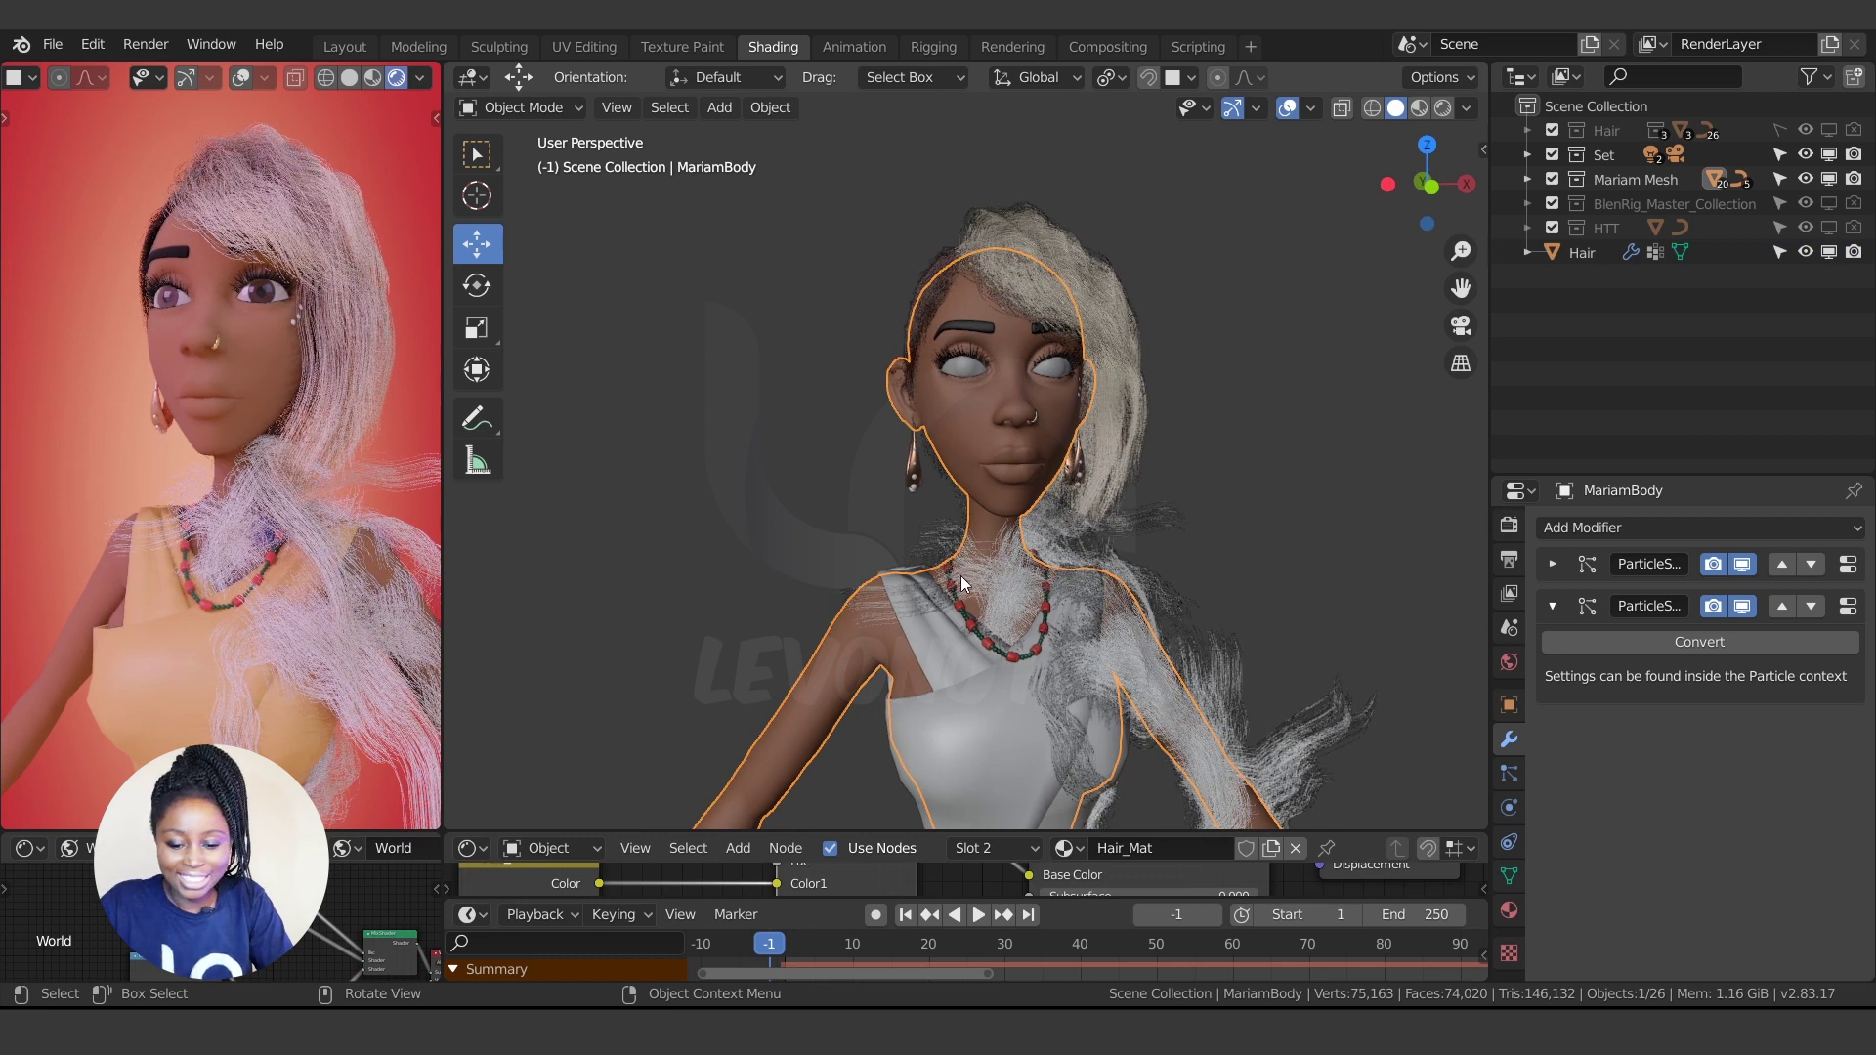
{"action": "scroll", "coordinate": [967, 605], "scroll_direction": "down", "scroll_amount": 3}
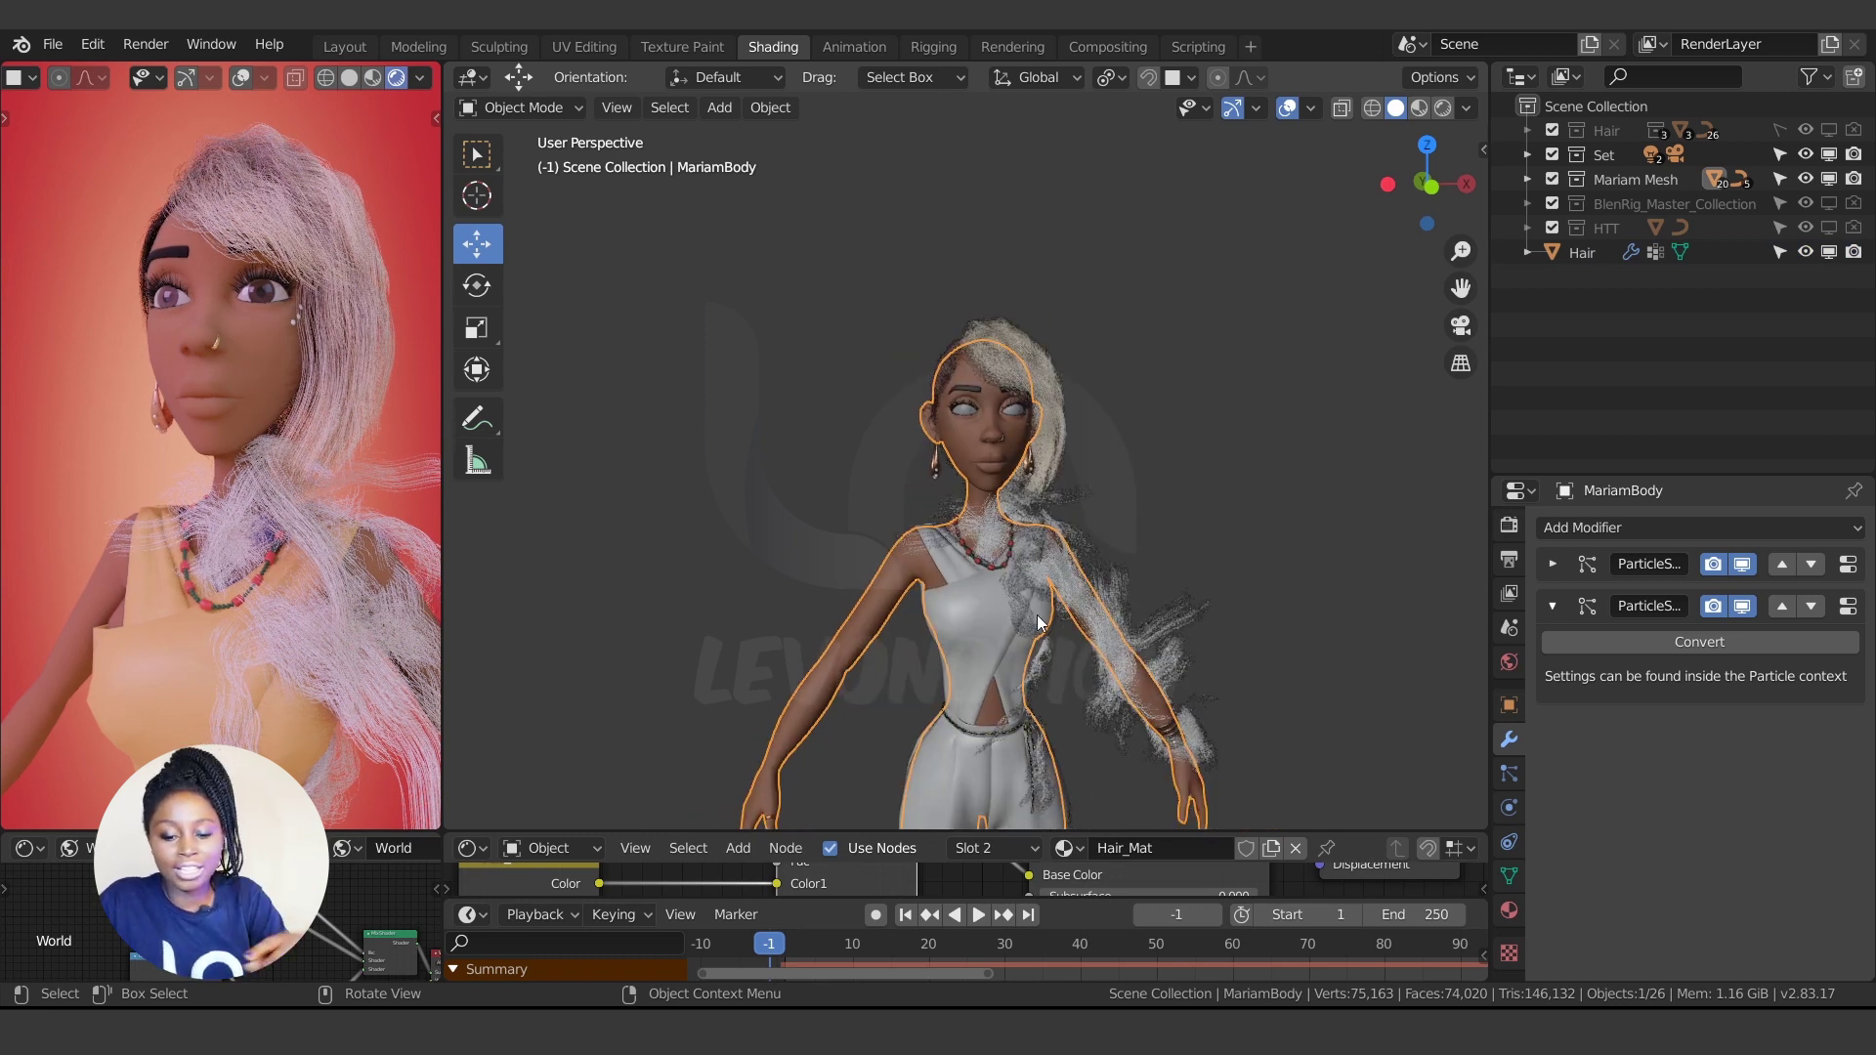
{"action": "scroll", "coordinate": [930, 566], "scroll_direction": "up", "scroll_amount": 3}
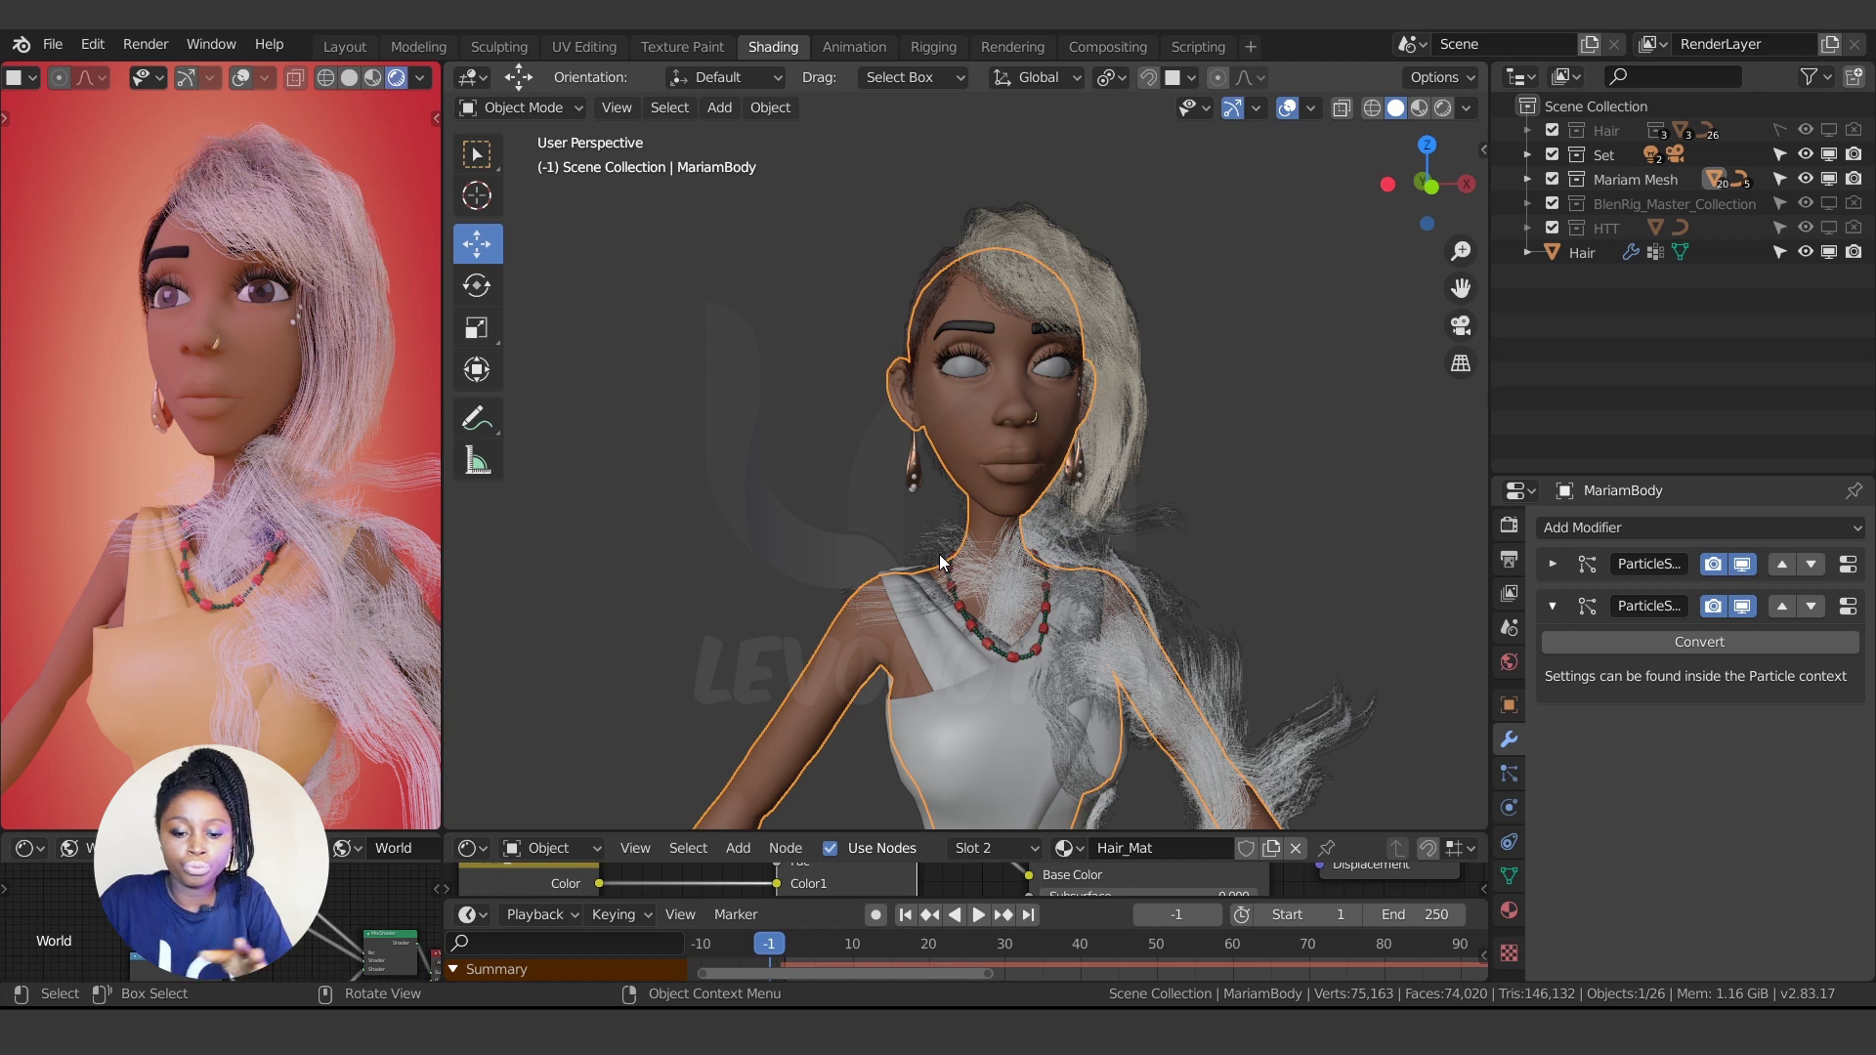
- Remove the Long and Short particle systems from MariamBody
{"action": "left_click", "coordinate": [1093, 251]}
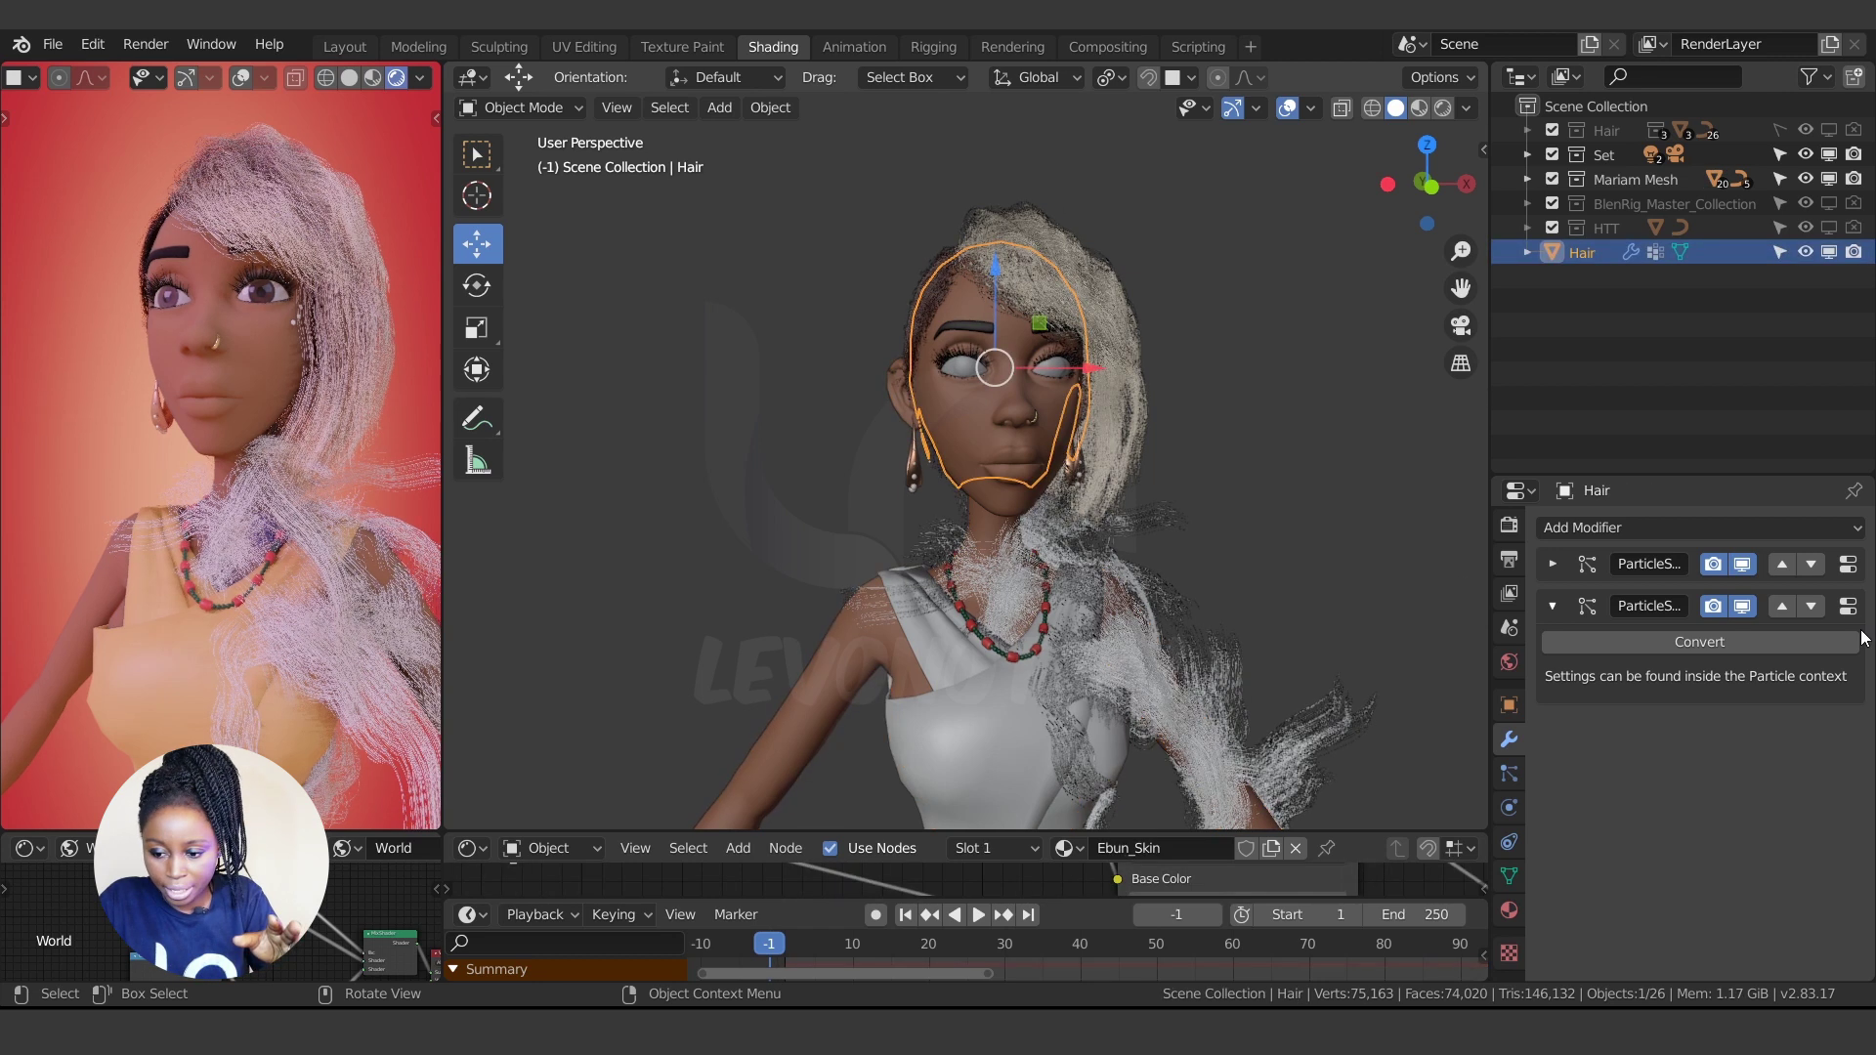
{"action": "left_click", "coordinate": [1847, 605]}
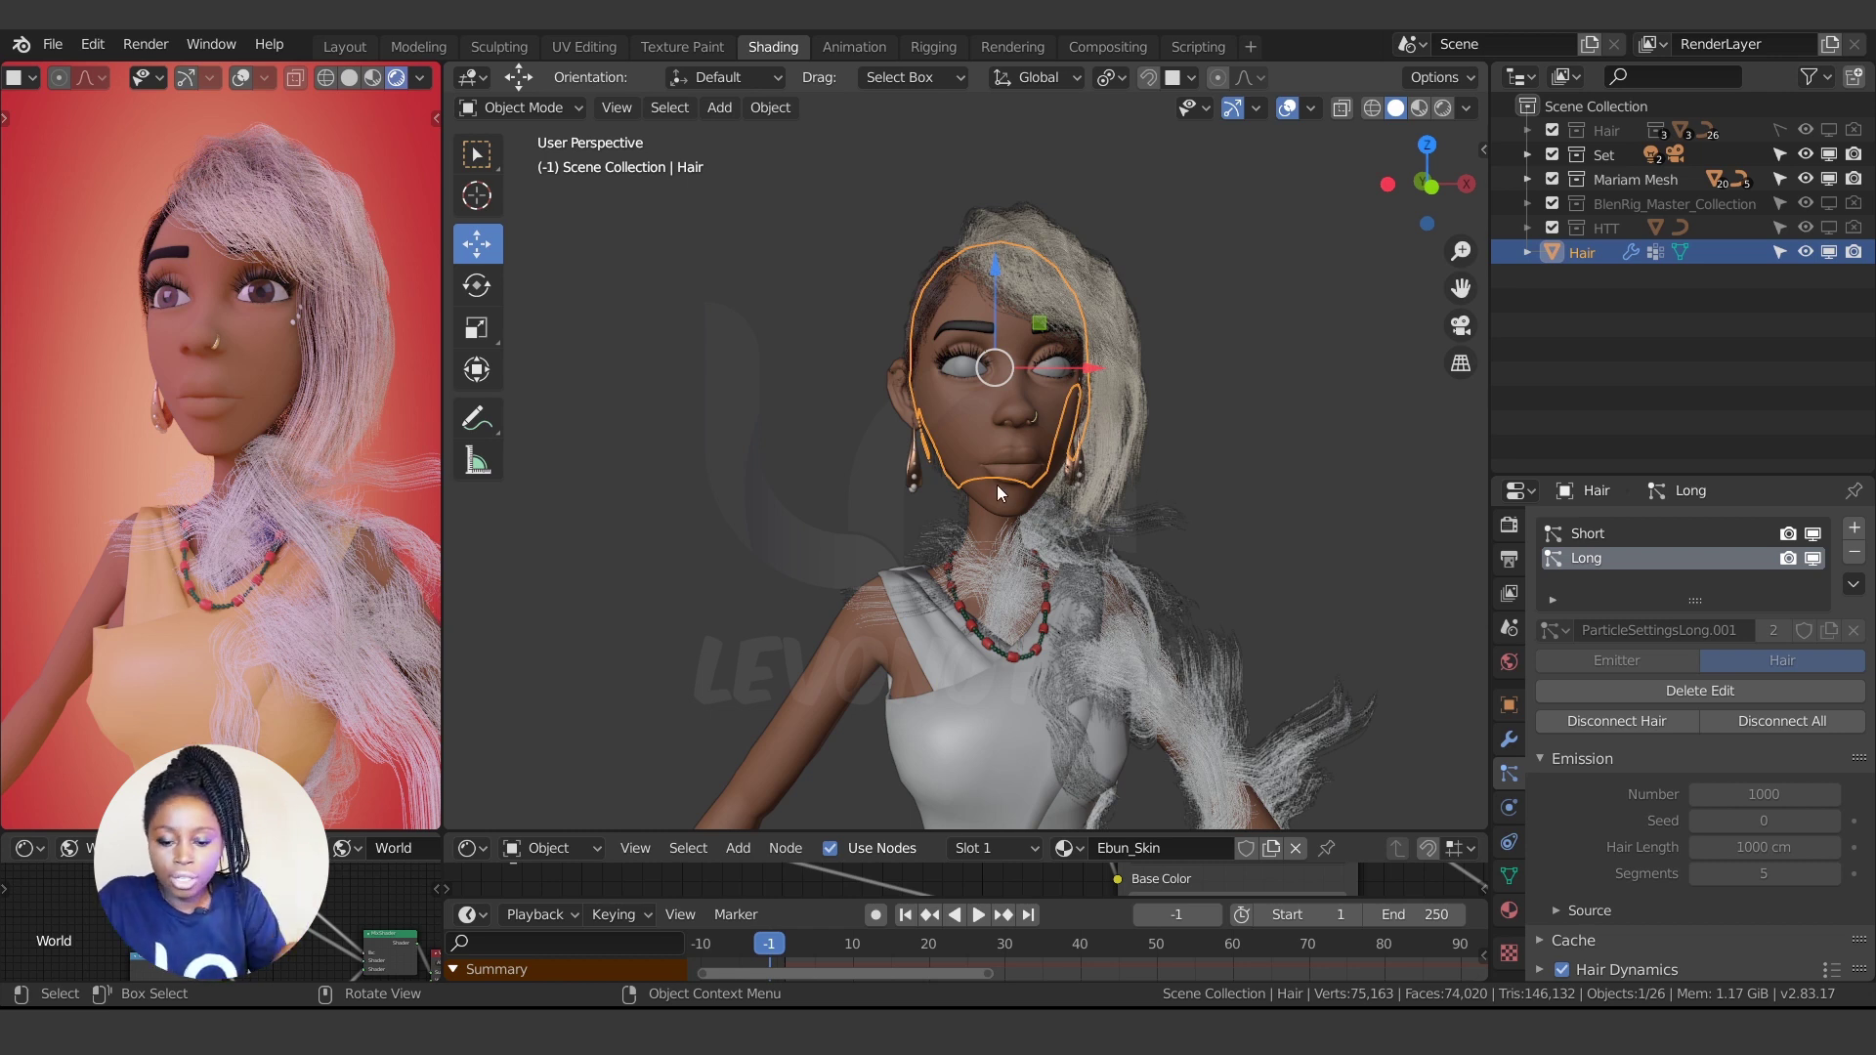
{"action": "left_click", "coordinate": [857, 648]}
{"action": "left_click", "coordinate": [1855, 553]}
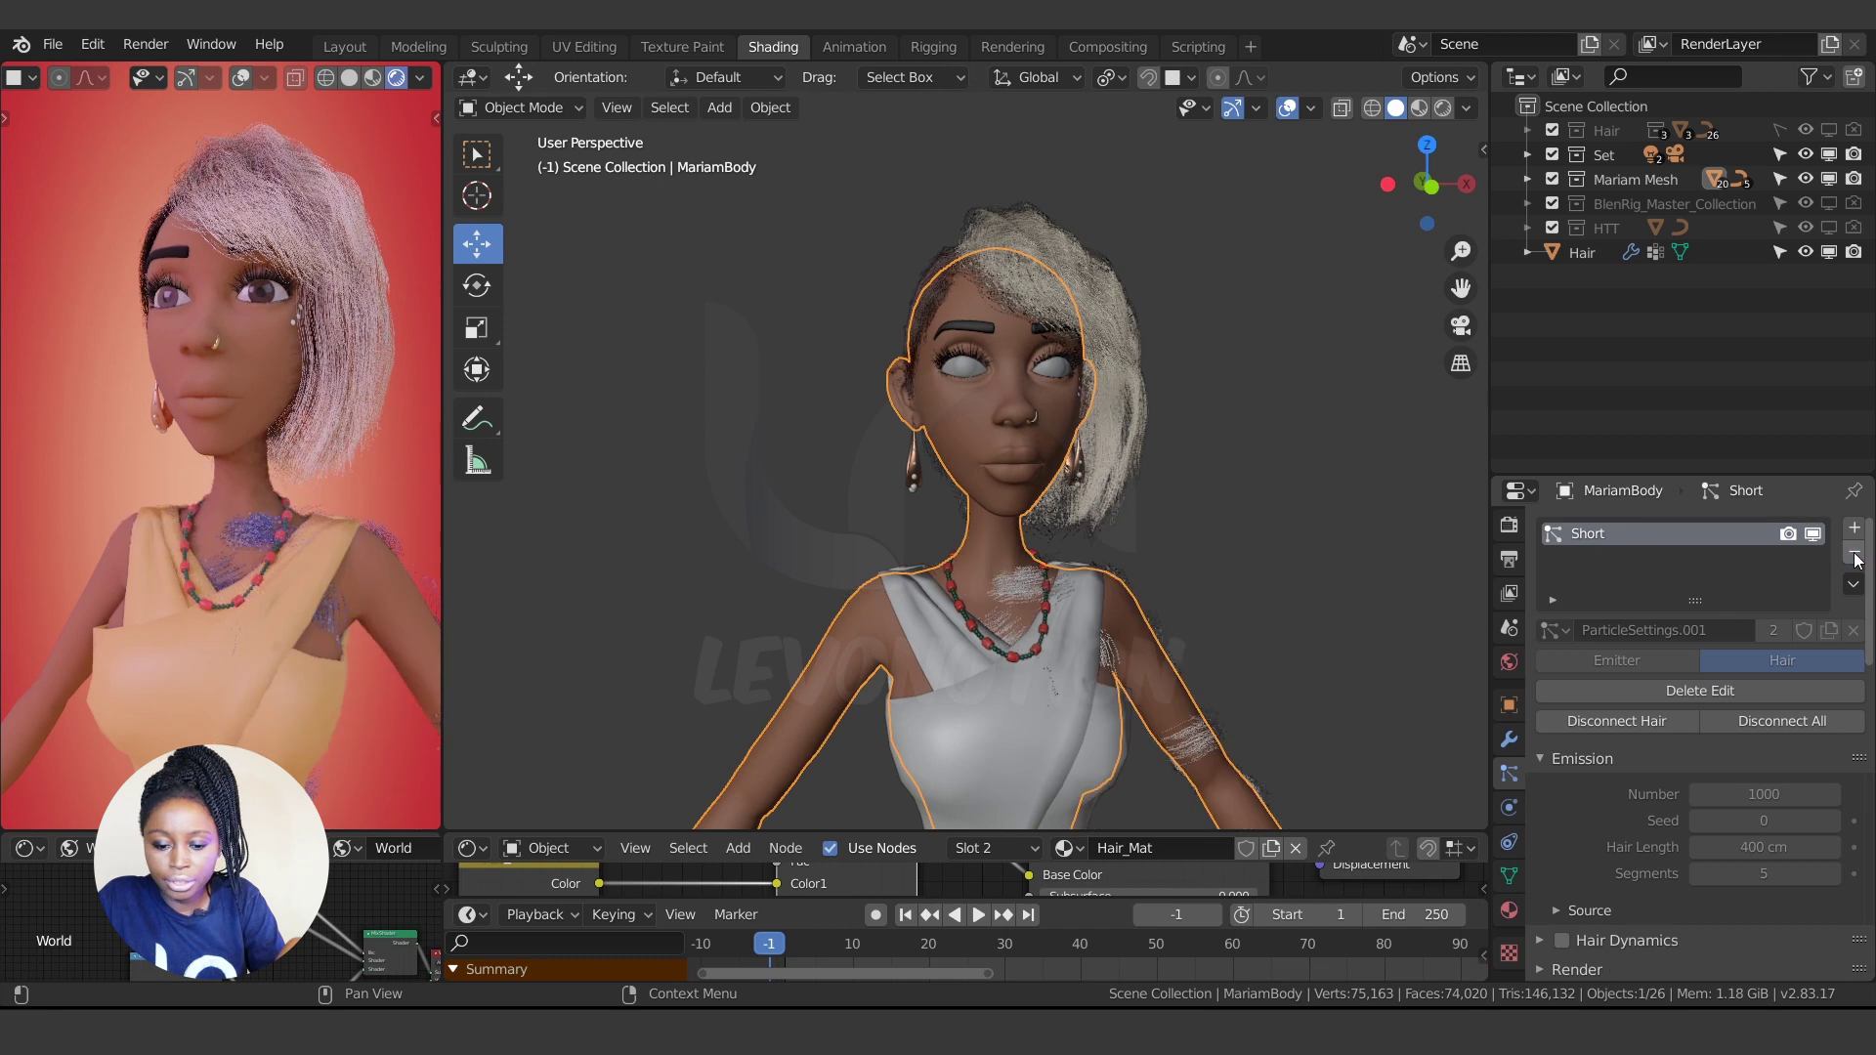
{"action": "left_click", "coordinate": [1854, 552]}
- Disconnect the hair of both the Long and Short particle systems on the Hair object
{"action": "left_click", "coordinate": [1040, 489]}
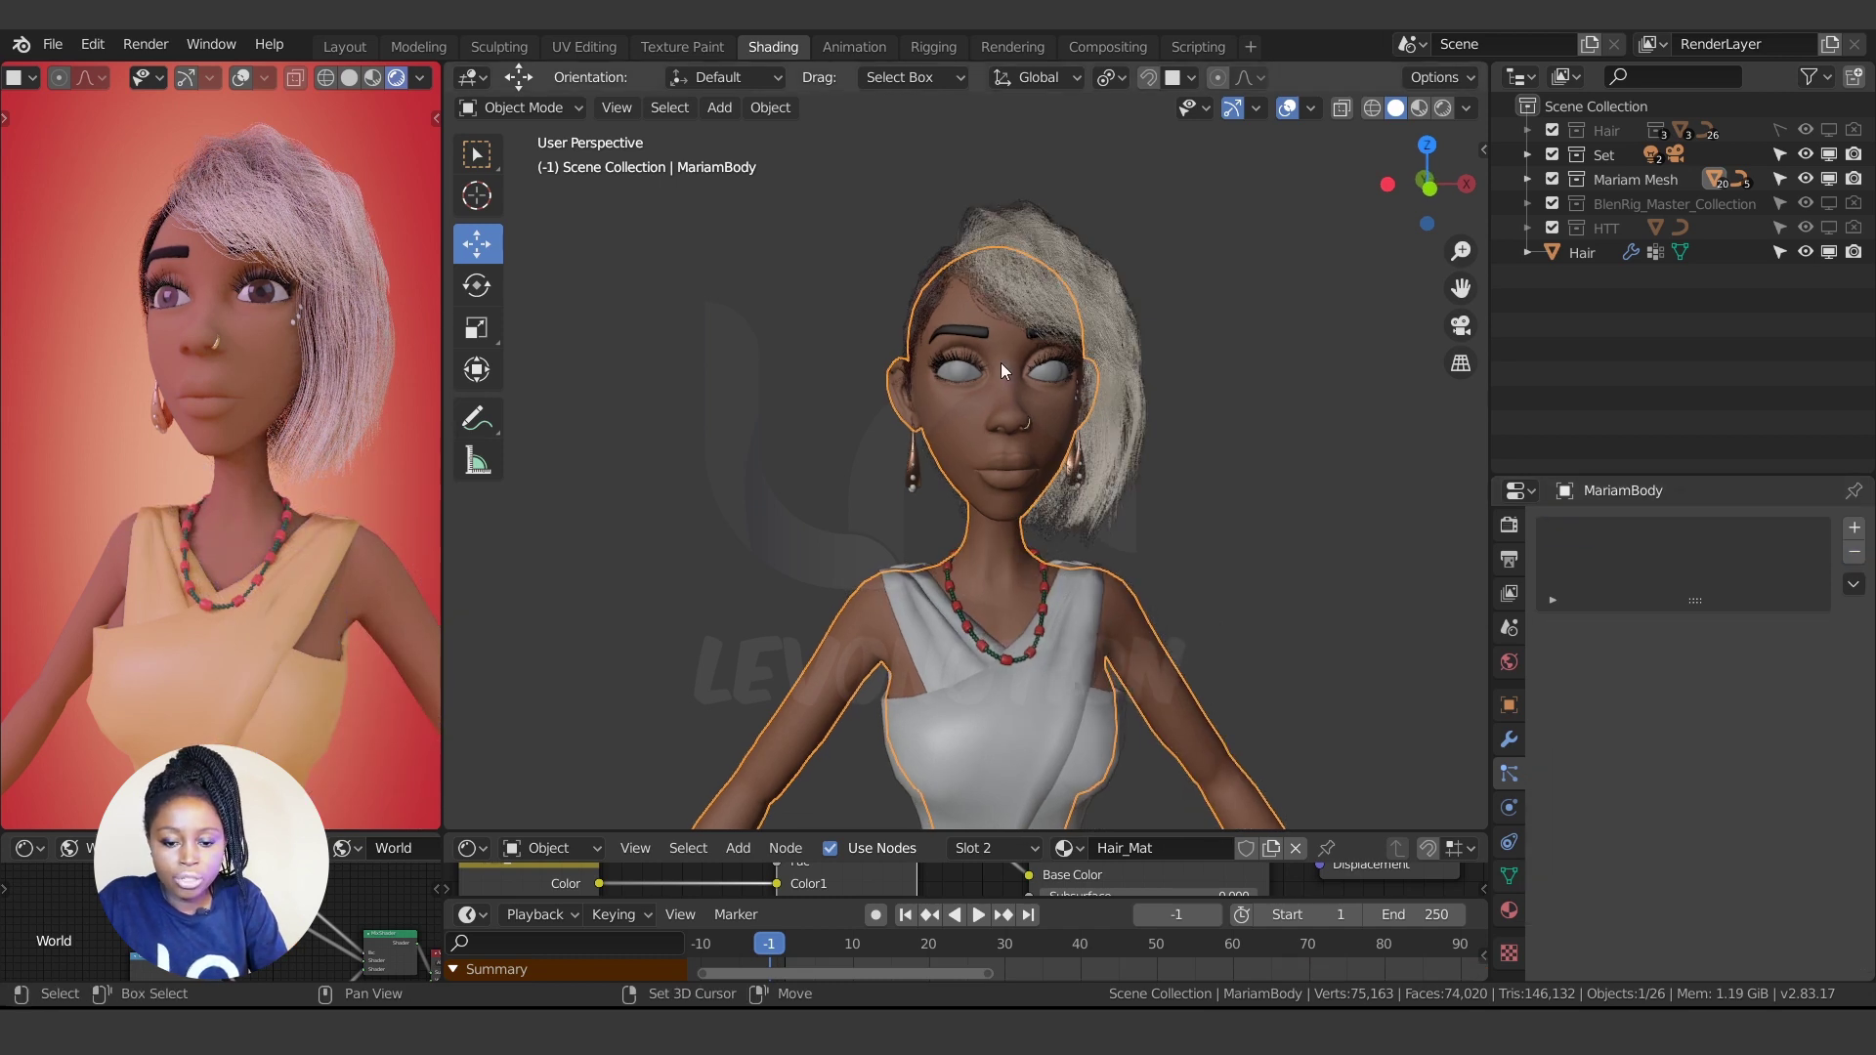
{"action": "middle_click_drag", "start_coordinate": [1000, 361], "coordinate": [970, 385], "text": "shift"}
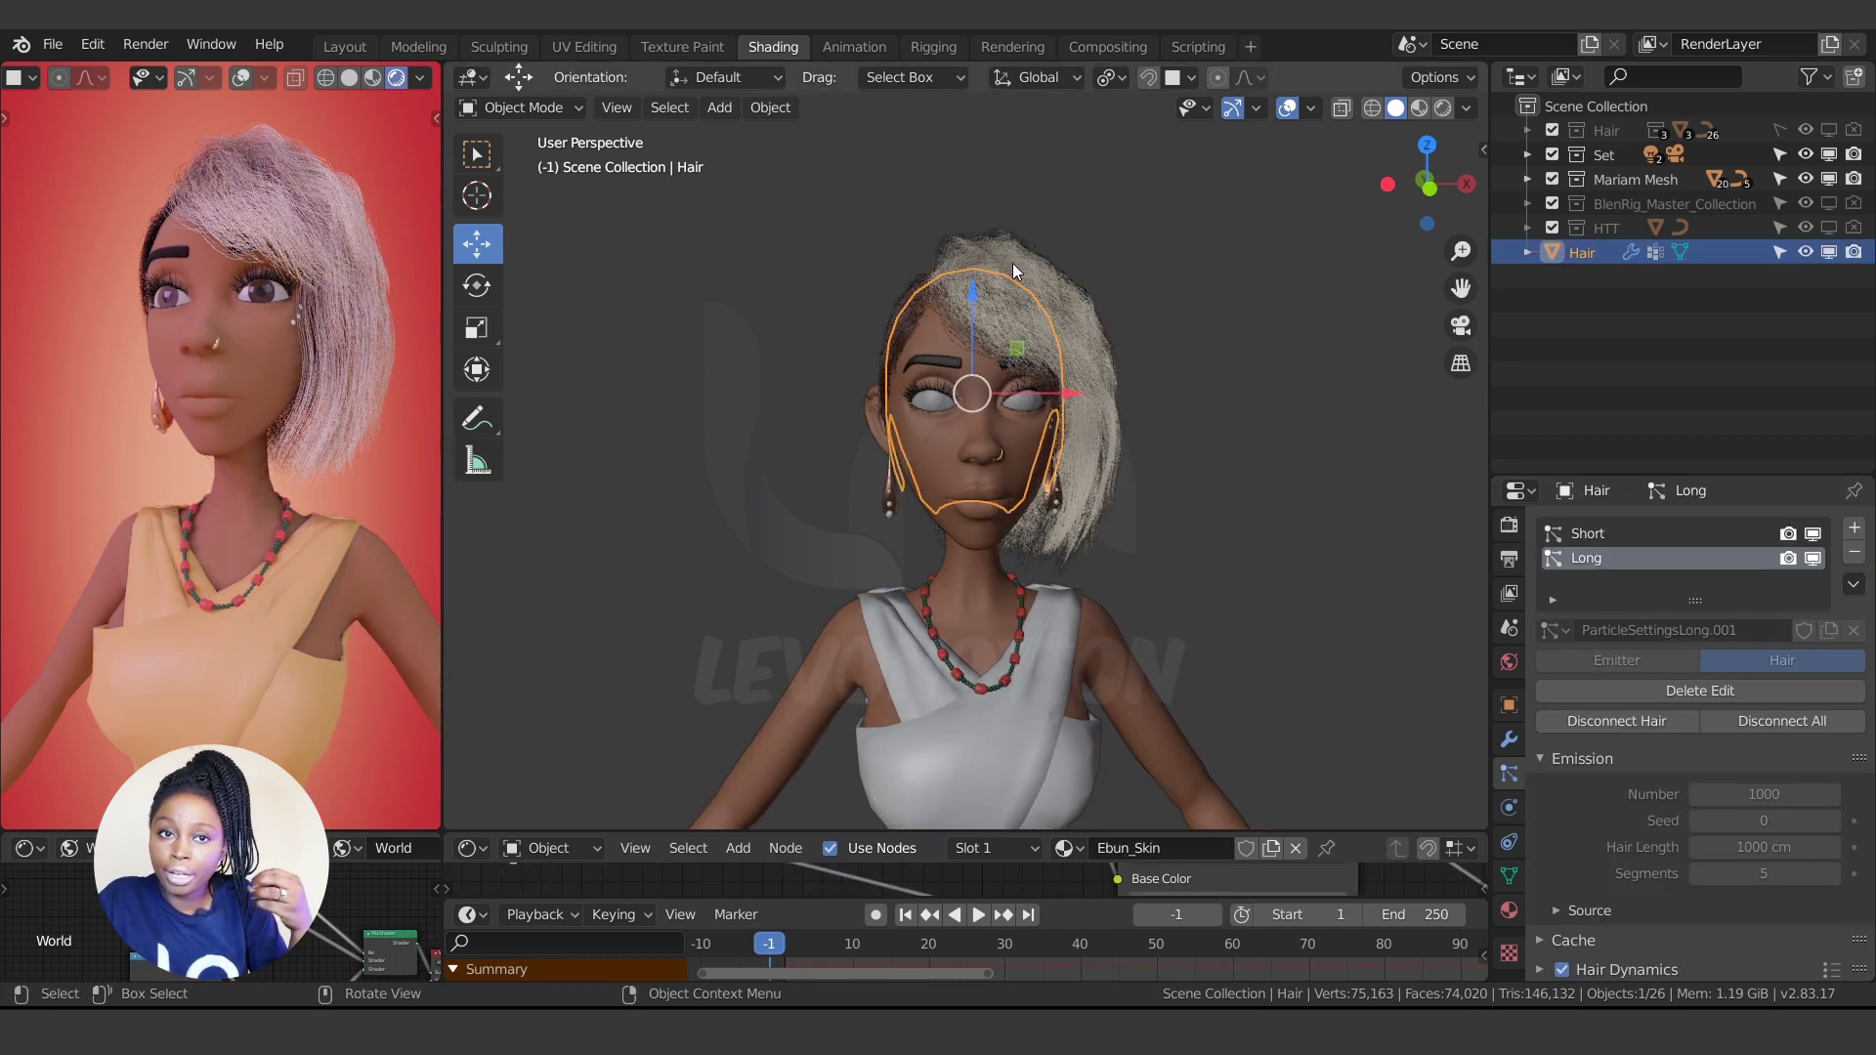
{"action": "left_click", "coordinate": [1626, 724]}
{"action": "left_click", "coordinate": [1586, 532]}
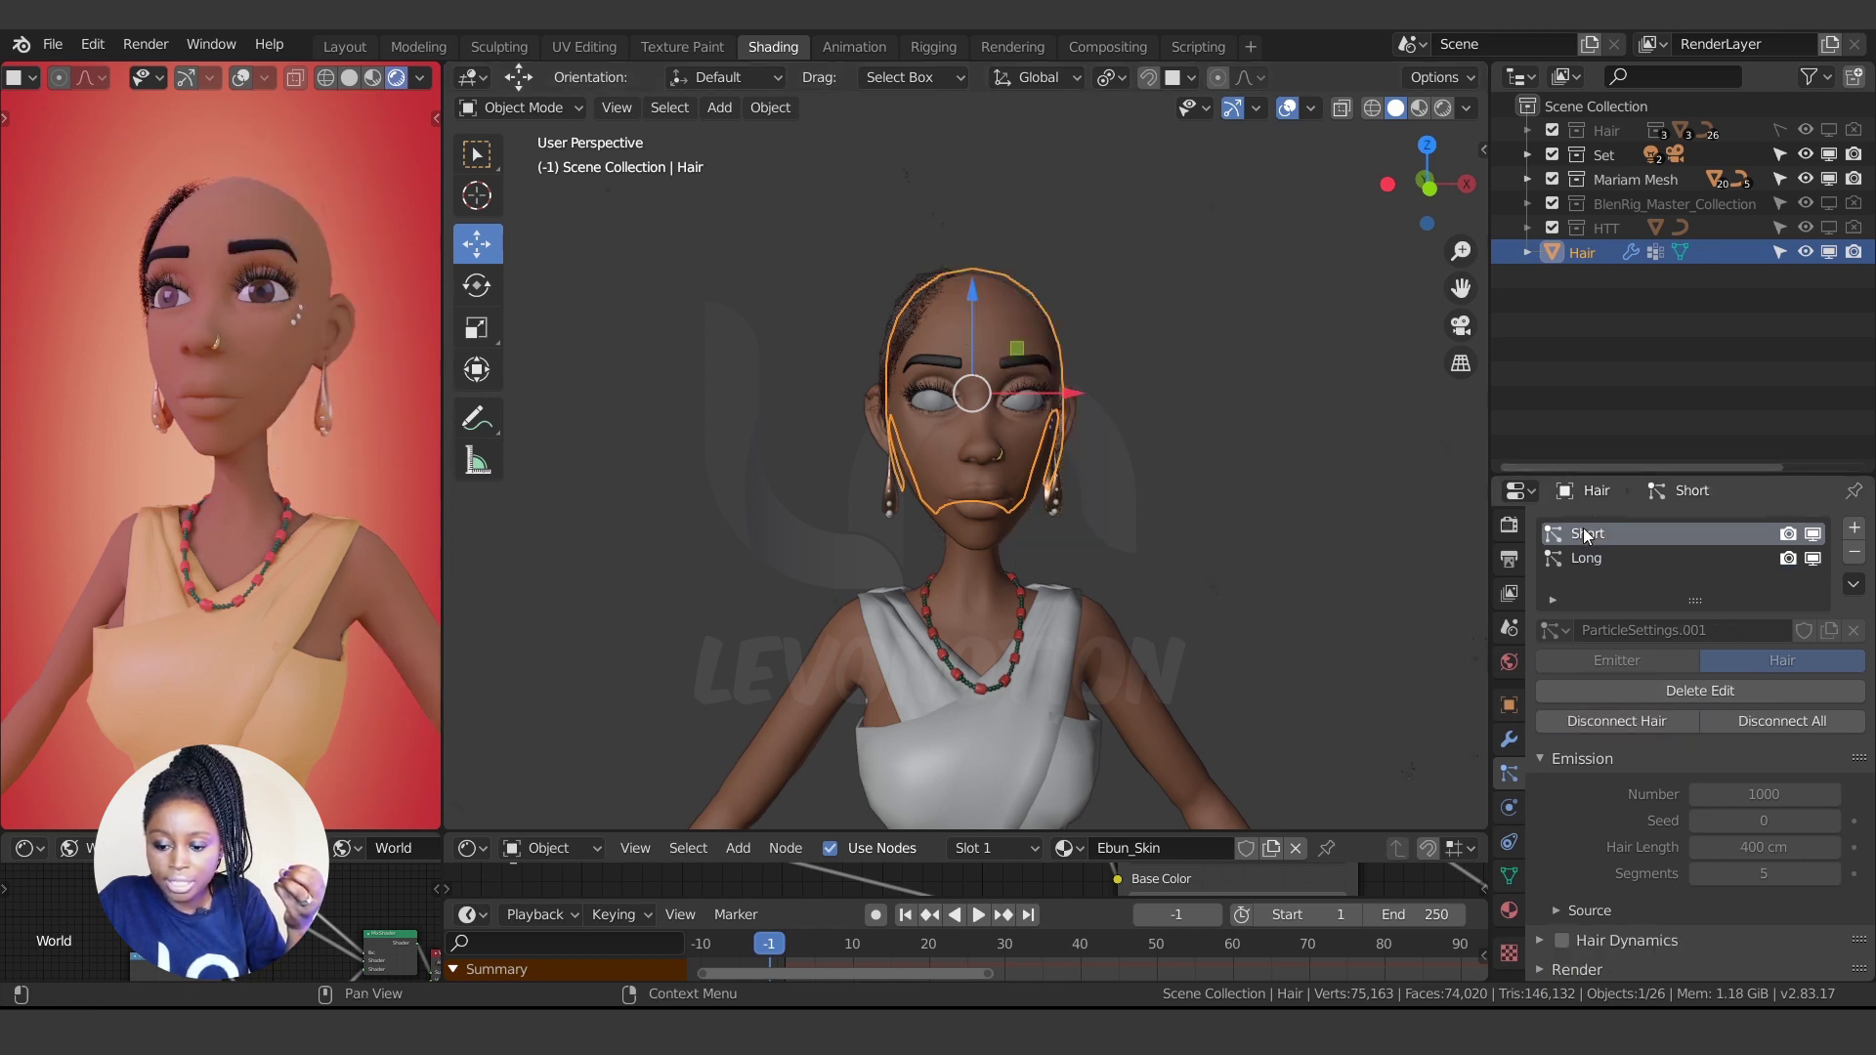
{"action": "left_click", "coordinate": [1600, 718]}
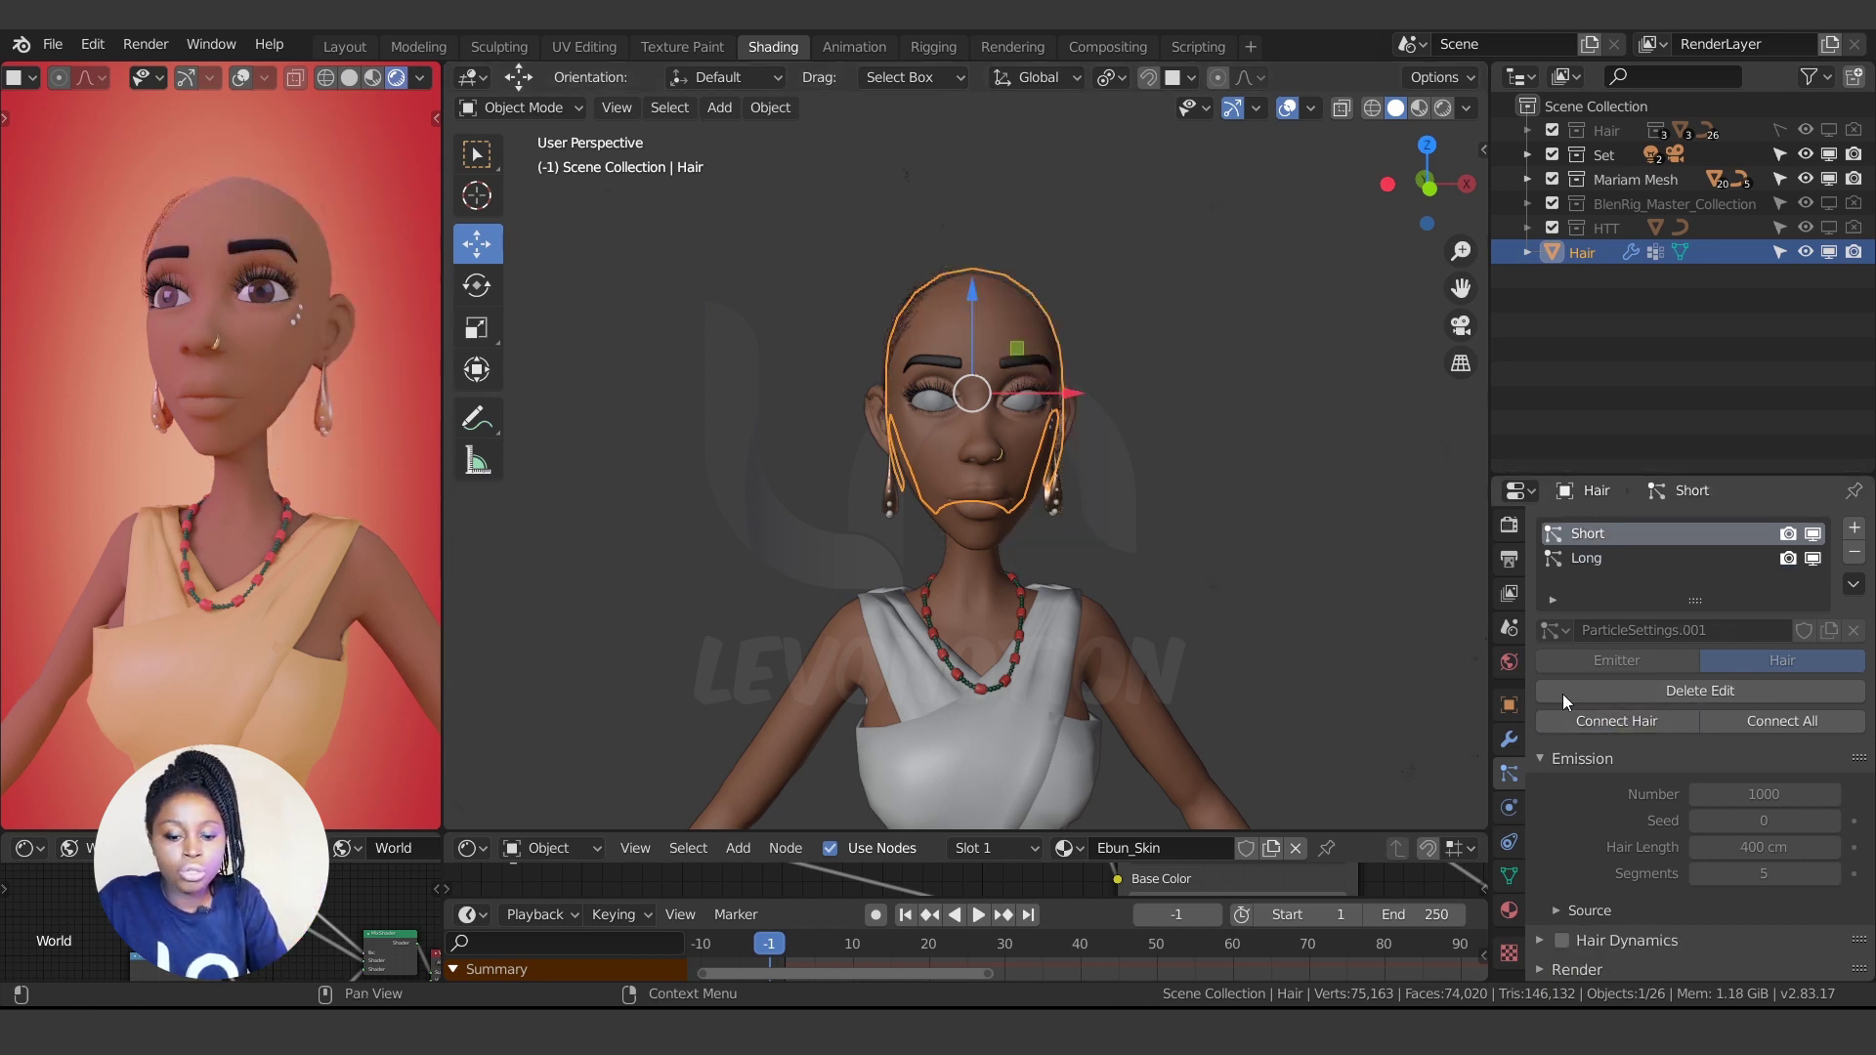
- Link the modifiers of the Hair object, with its hair disconnected, to MariamBody
{"action": "left_click", "coordinate": [951, 477]}
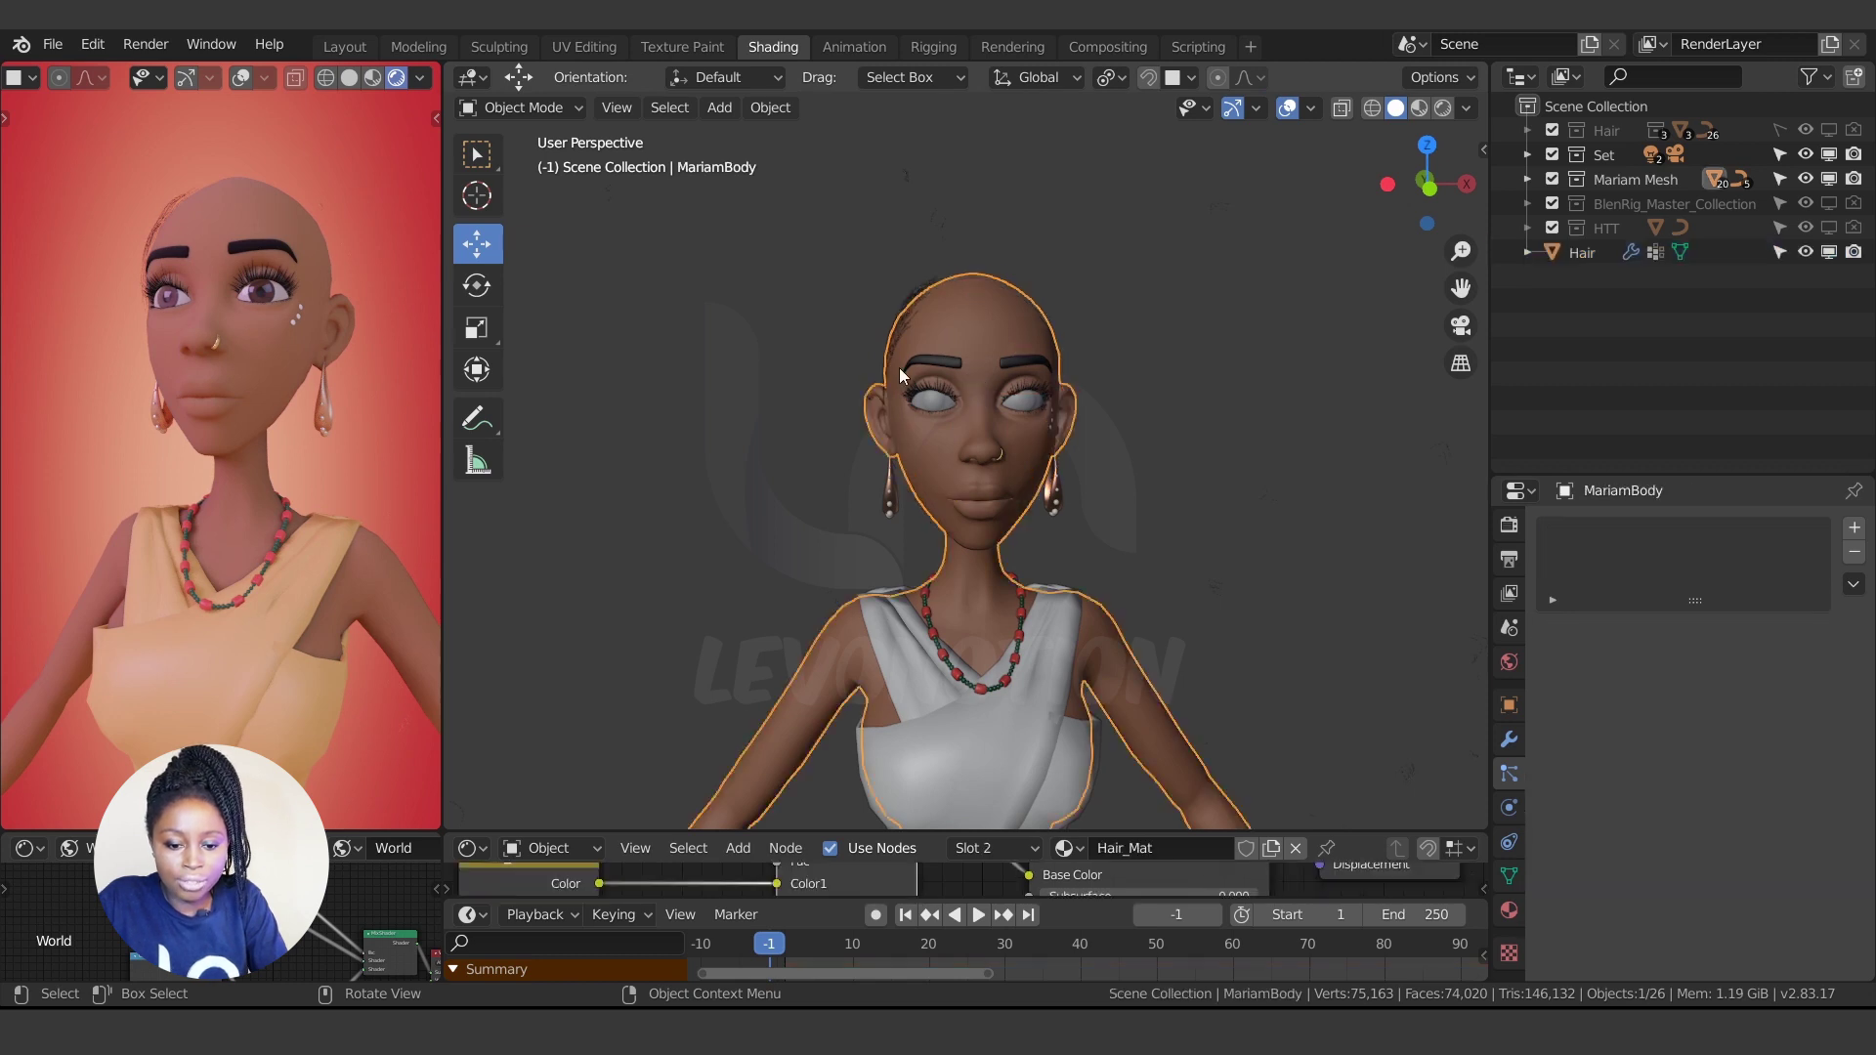
{"action": "left_click", "coordinate": [909, 320], "text": "shift"}
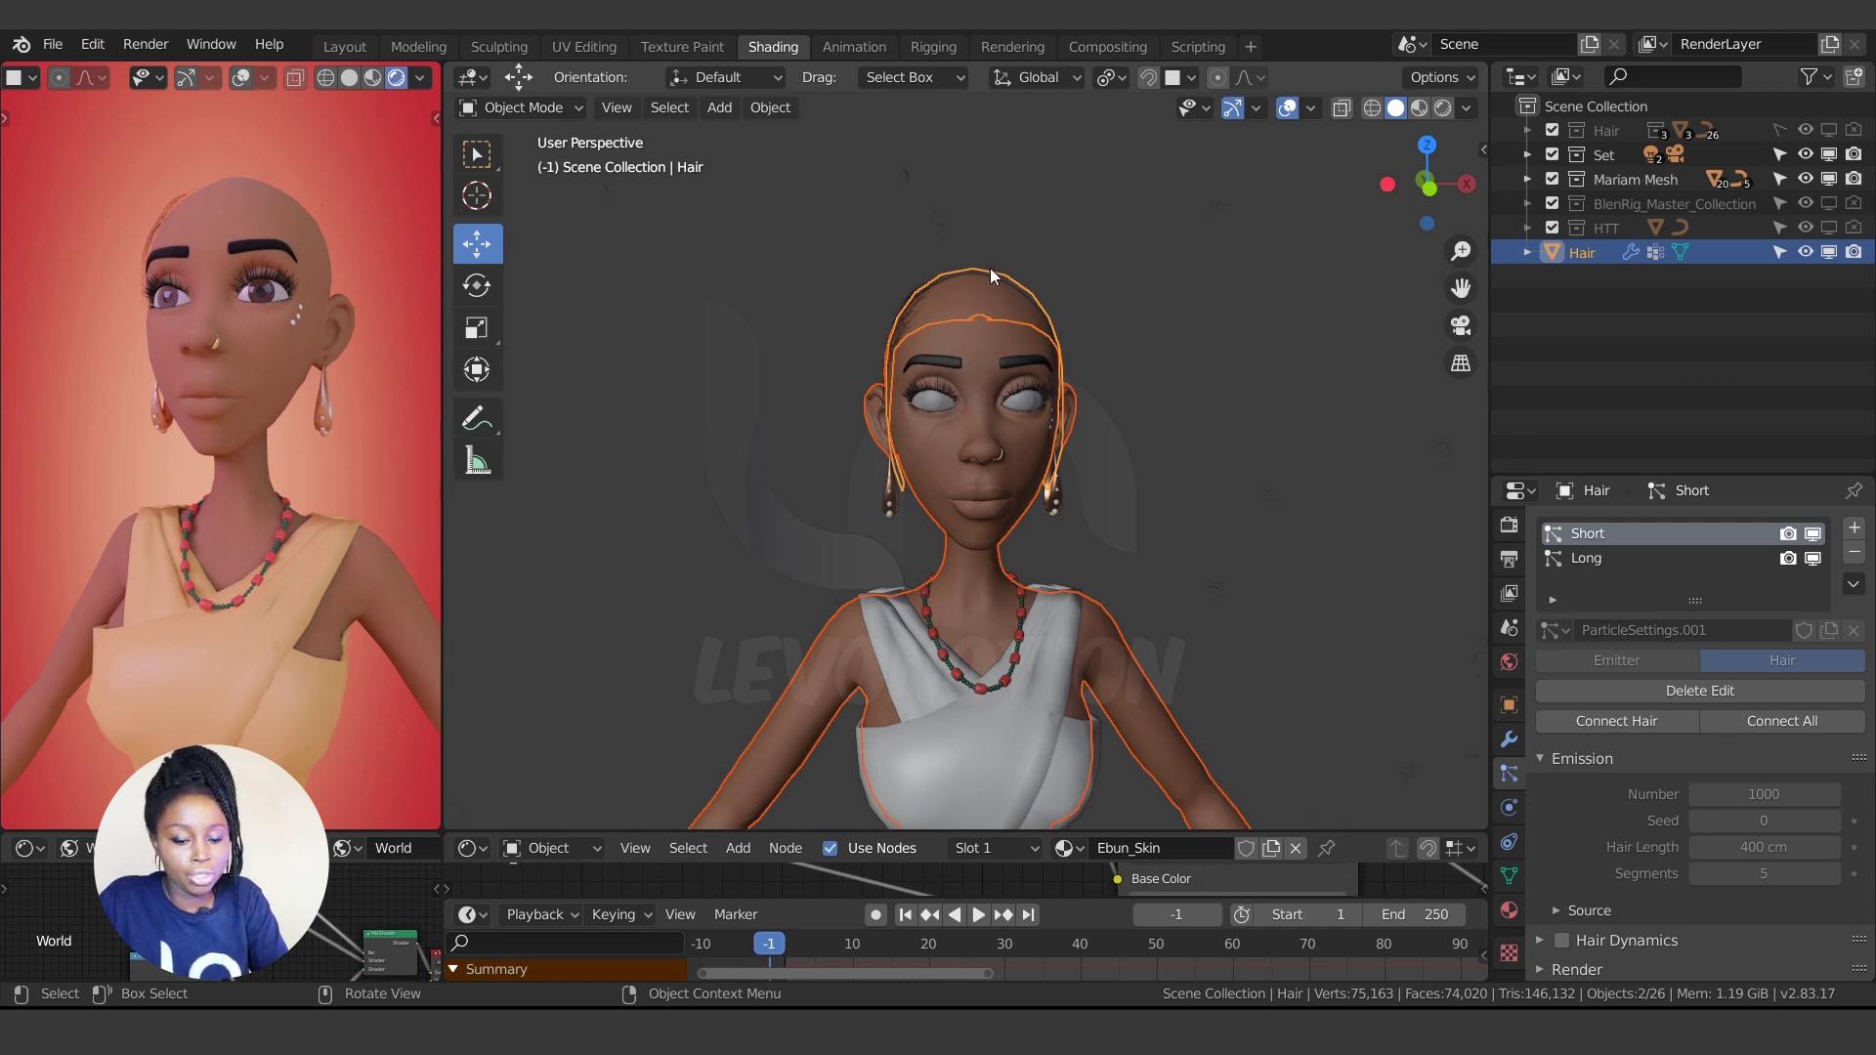
{"action": "key", "text": "ctrl+l"}
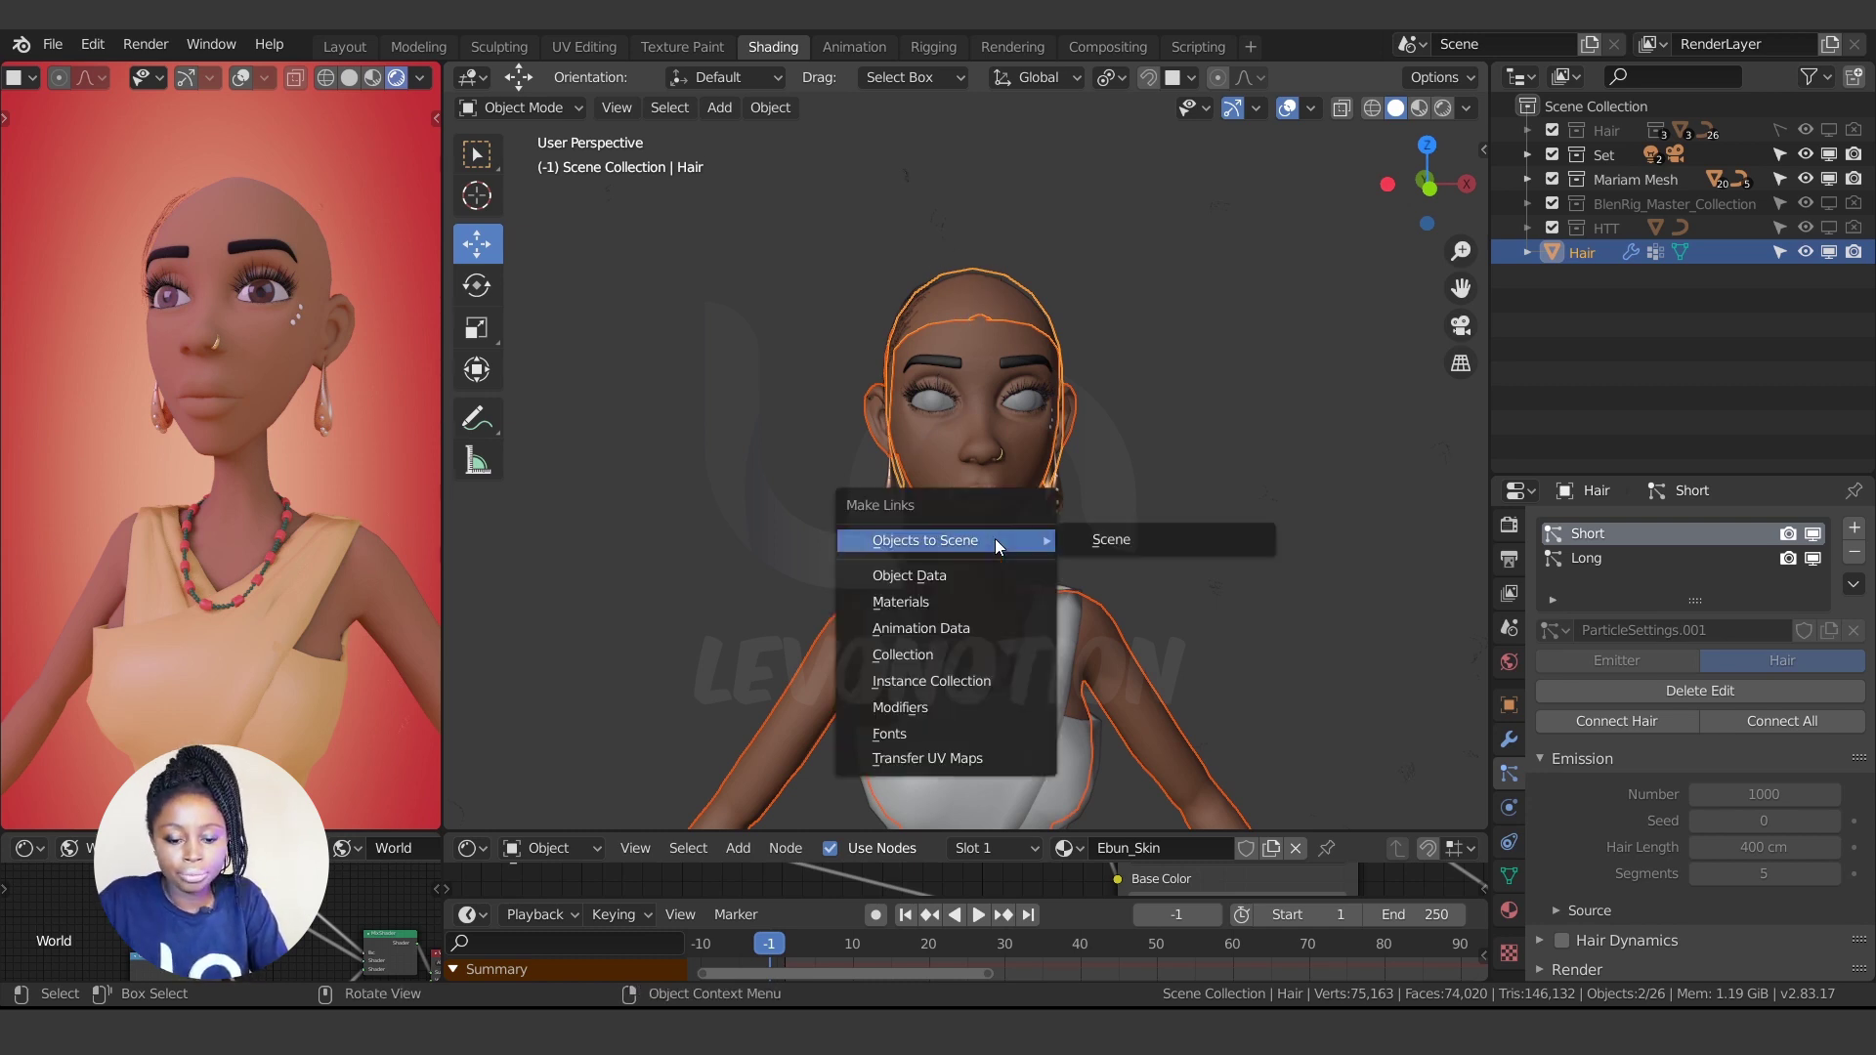
{"action": "left_click", "coordinate": [936, 705]}
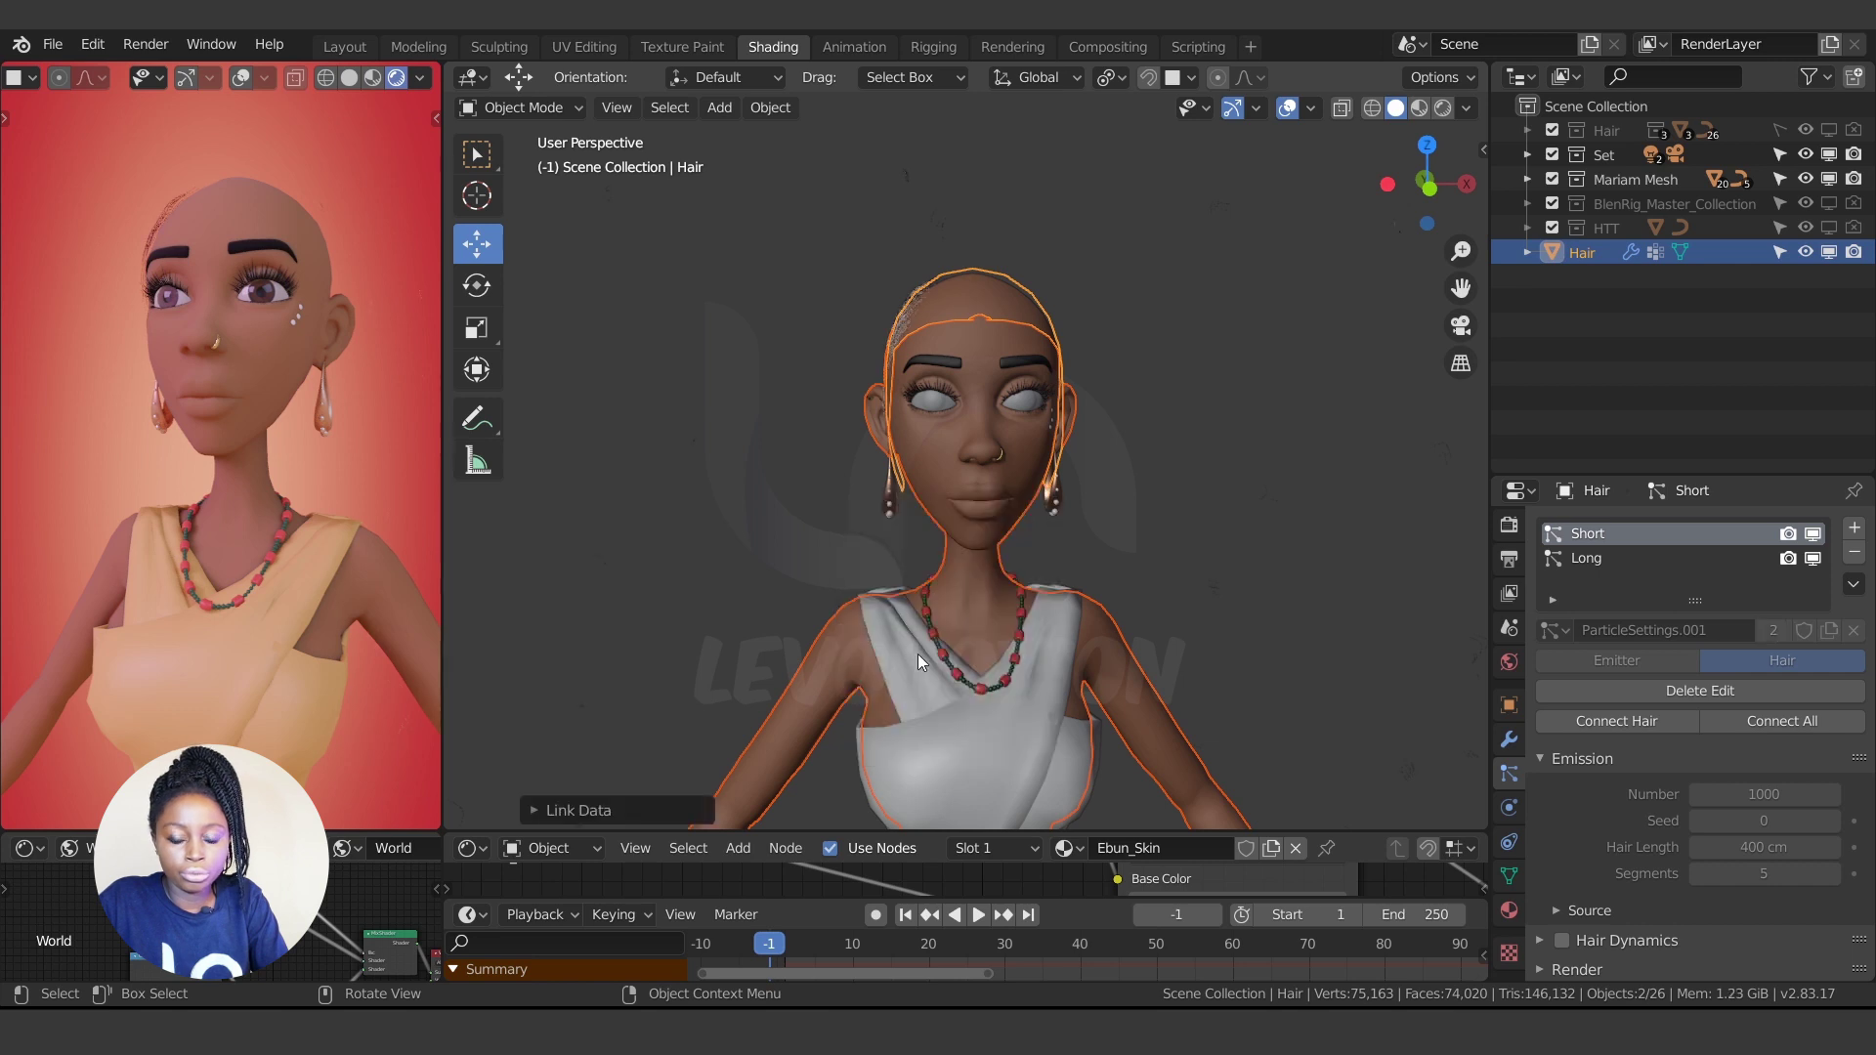
- Connect the hair of the Short and Long particle systems to the MariamBody mesh
{"action": "scroll", "coordinate": [897, 307], "scroll_direction": "up", "scroll_amount": 2}
{"action": "left_click", "coordinate": [938, 446]}
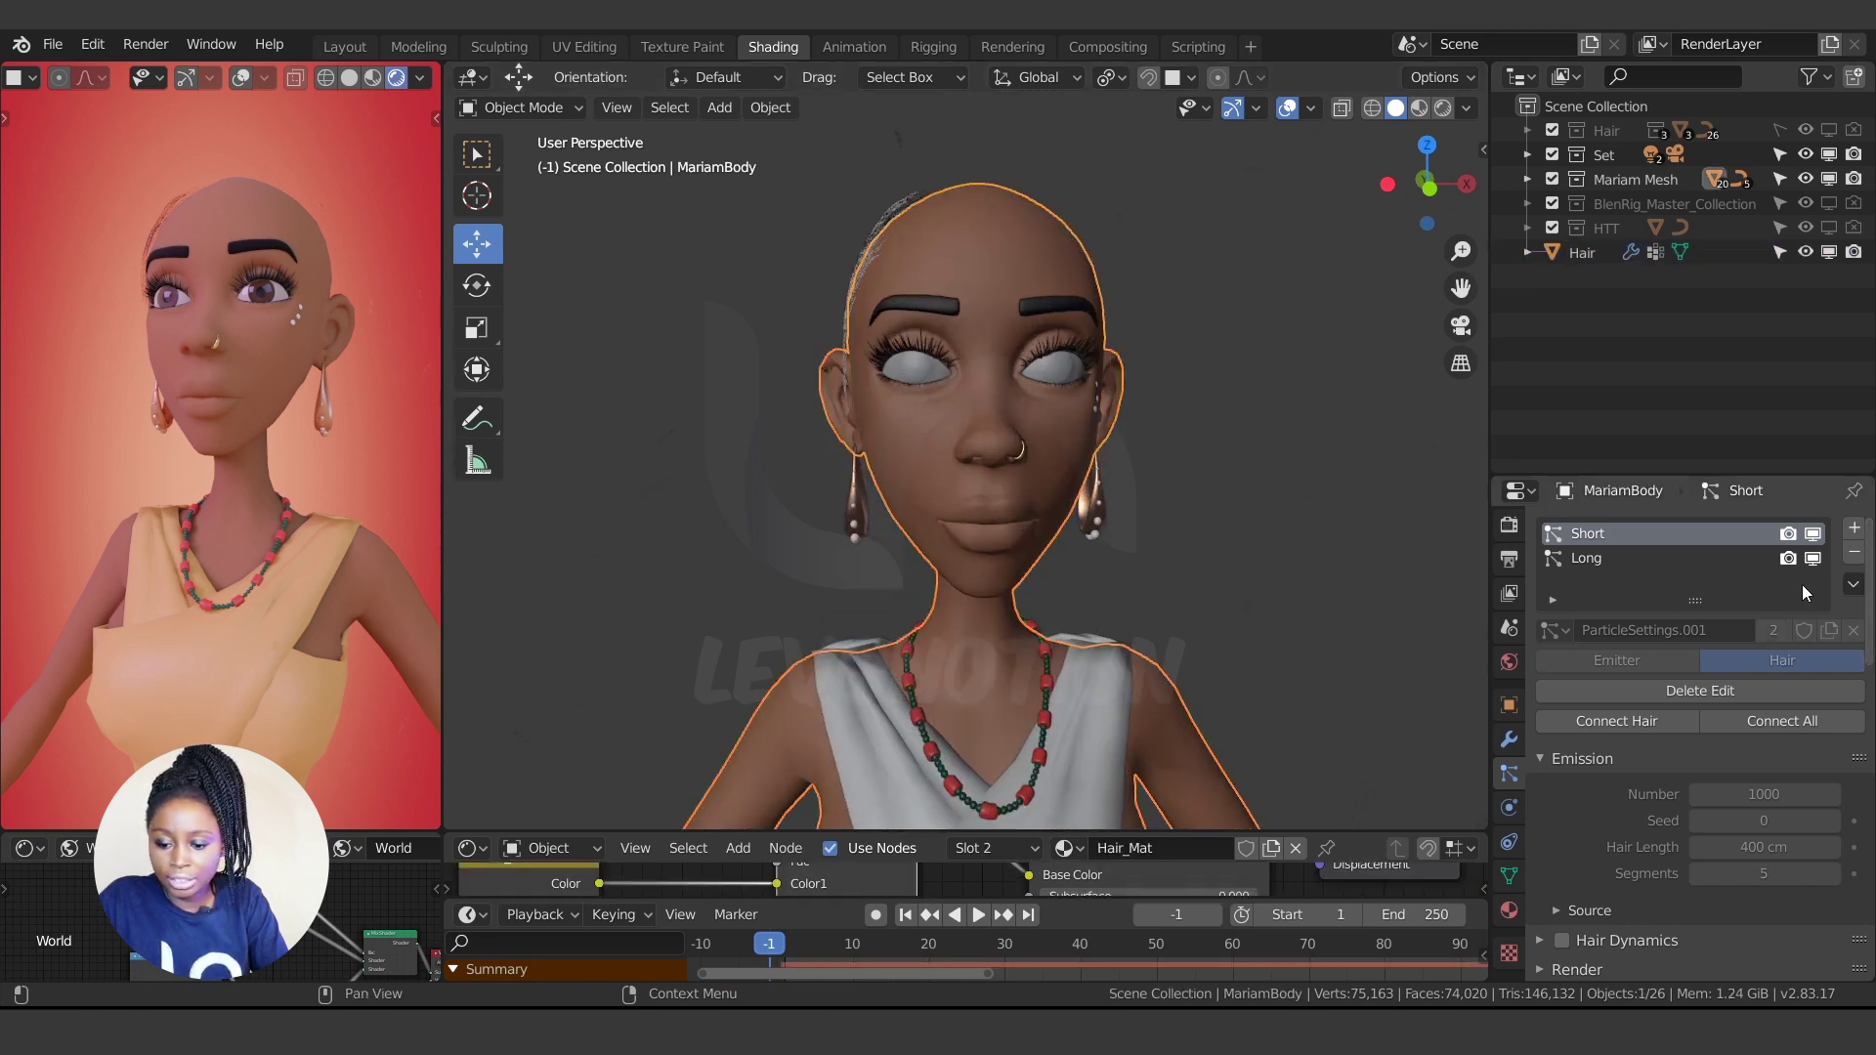
{"action": "left_click", "coordinate": [1592, 723]}
{"action": "left_click", "coordinate": [1578, 557]}
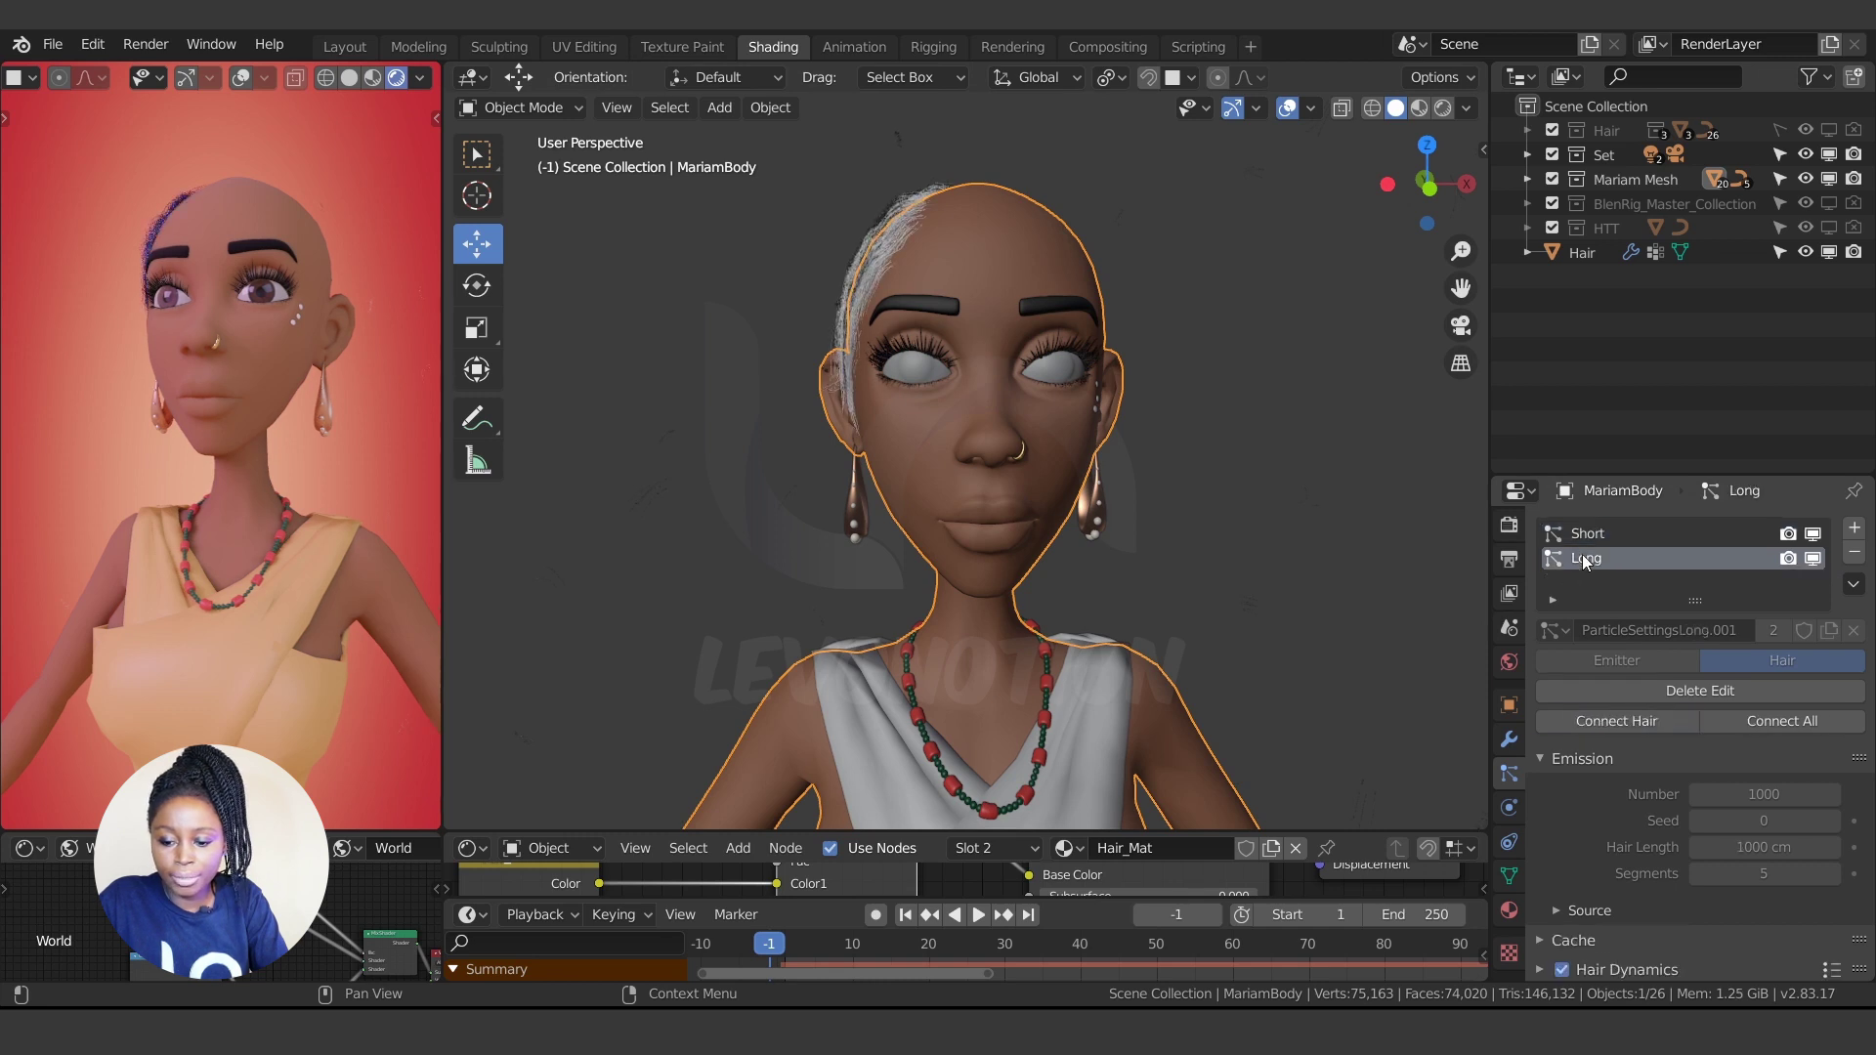
{"action": "left_click", "coordinate": [1587, 722]}
- Hide the original Hair object so only MariamBody's own particle hair is displayed
{"action": "middle_click_drag", "start_coordinate": [834, 324], "coordinate": [924, 283]}
{"action": "left_click", "coordinate": [1593, 257]}
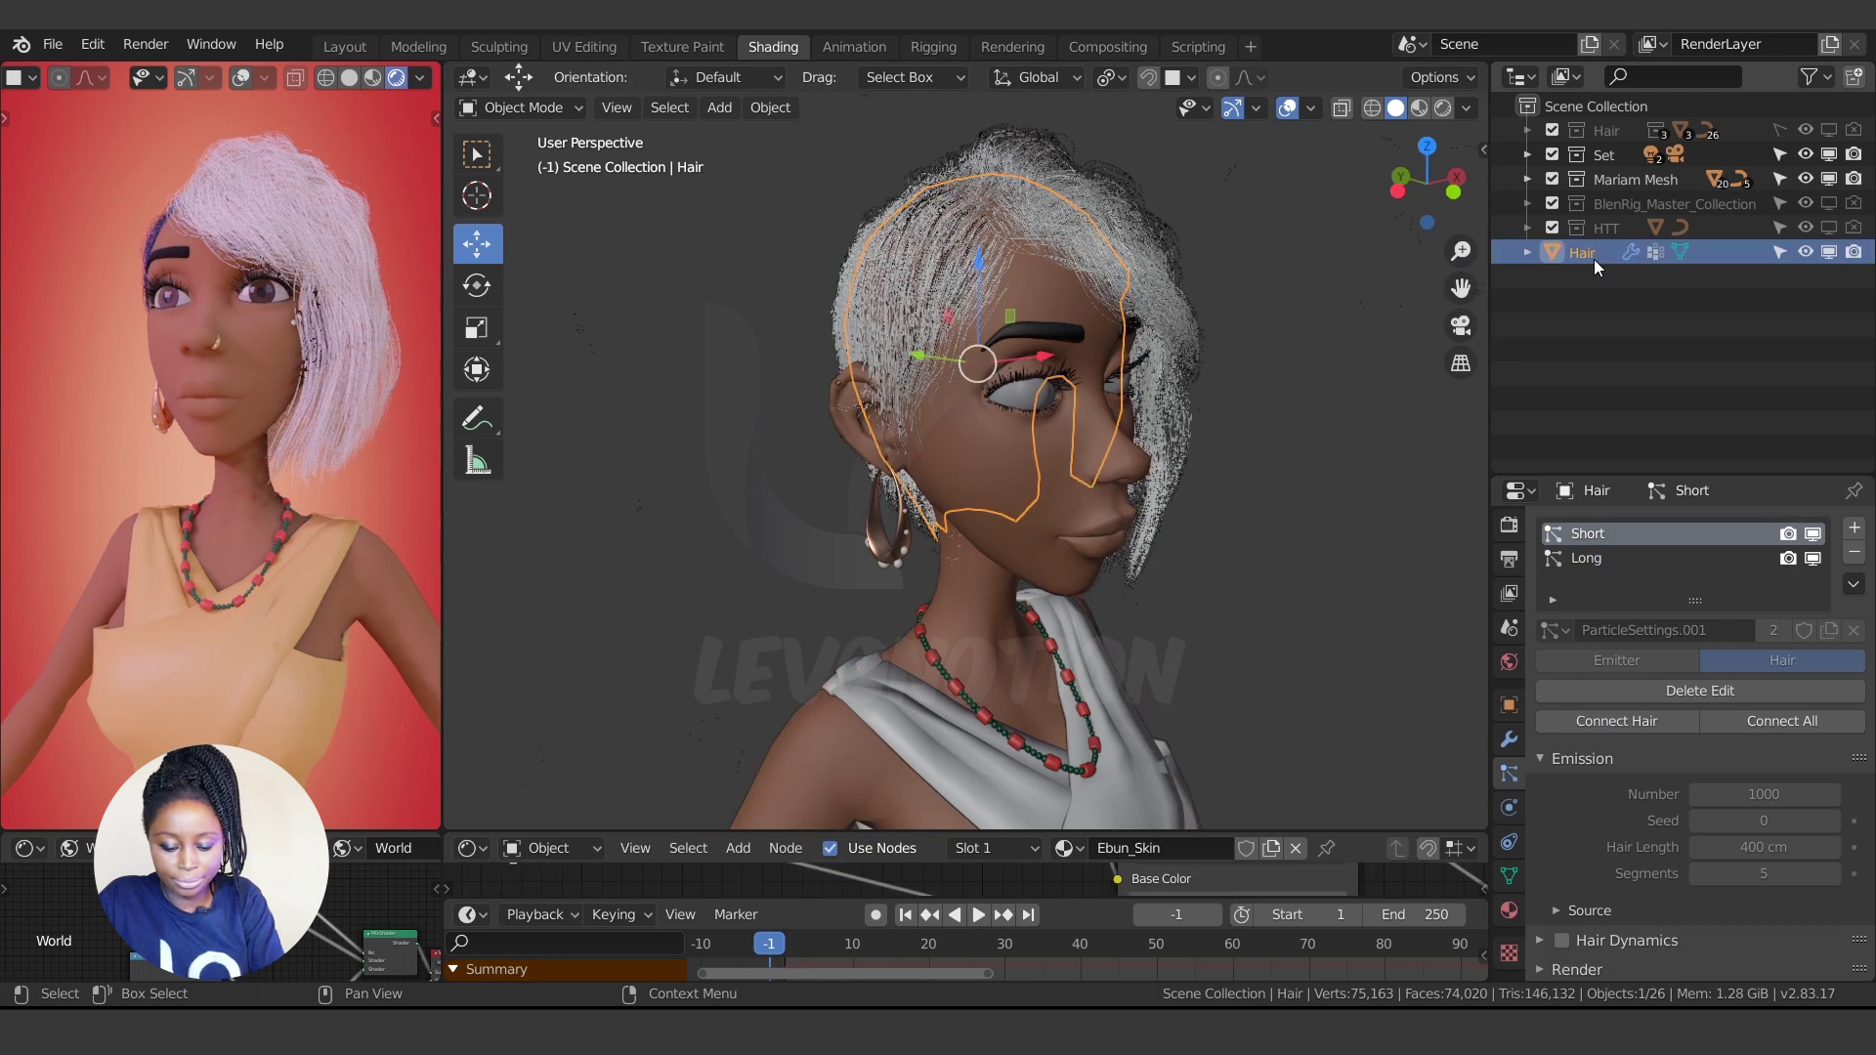
{"action": "key", "text": "h"}
- Switch the main viewport to rendered shading and view the character's hairstyle from the front
{"action": "middle_click_drag", "start_coordinate": [1140, 414], "coordinate": [244, 409]}
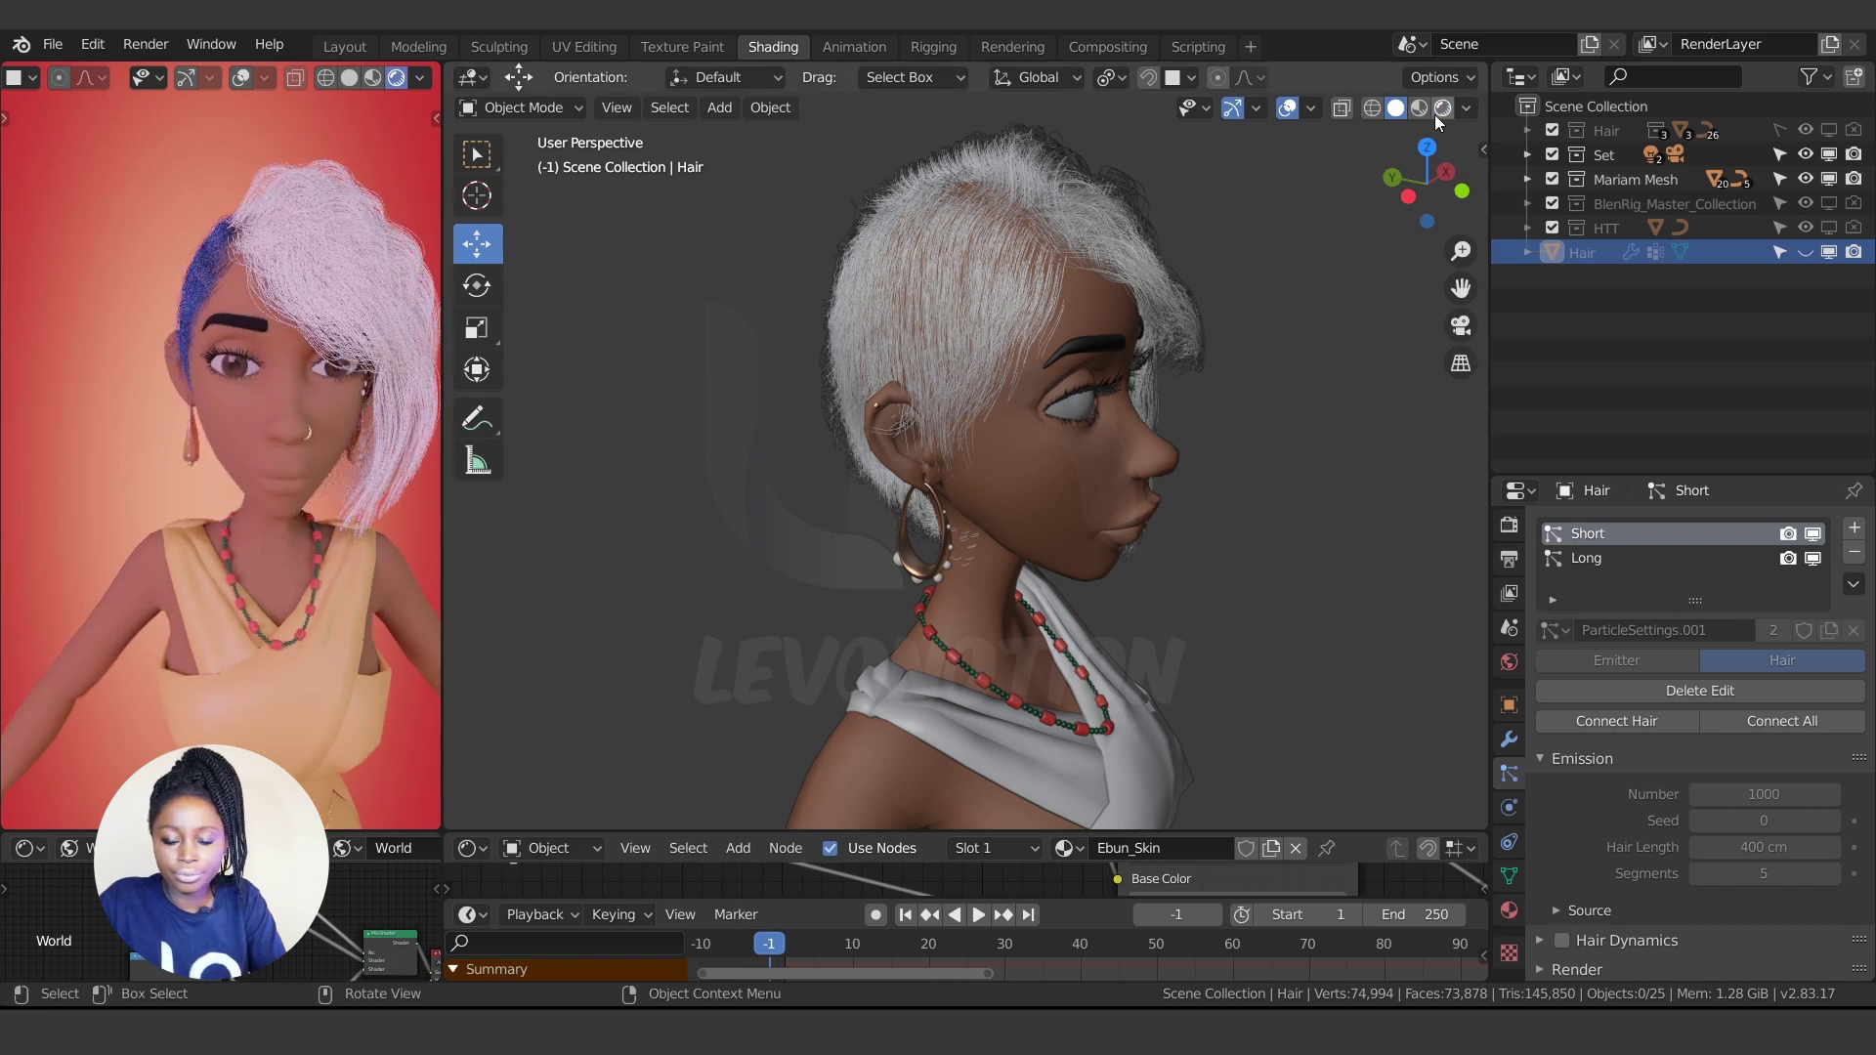
{"action": "left_click", "coordinate": [1440, 109]}
{"action": "middle_click_drag", "start_coordinate": [936, 449], "coordinate": [1014, 332]}
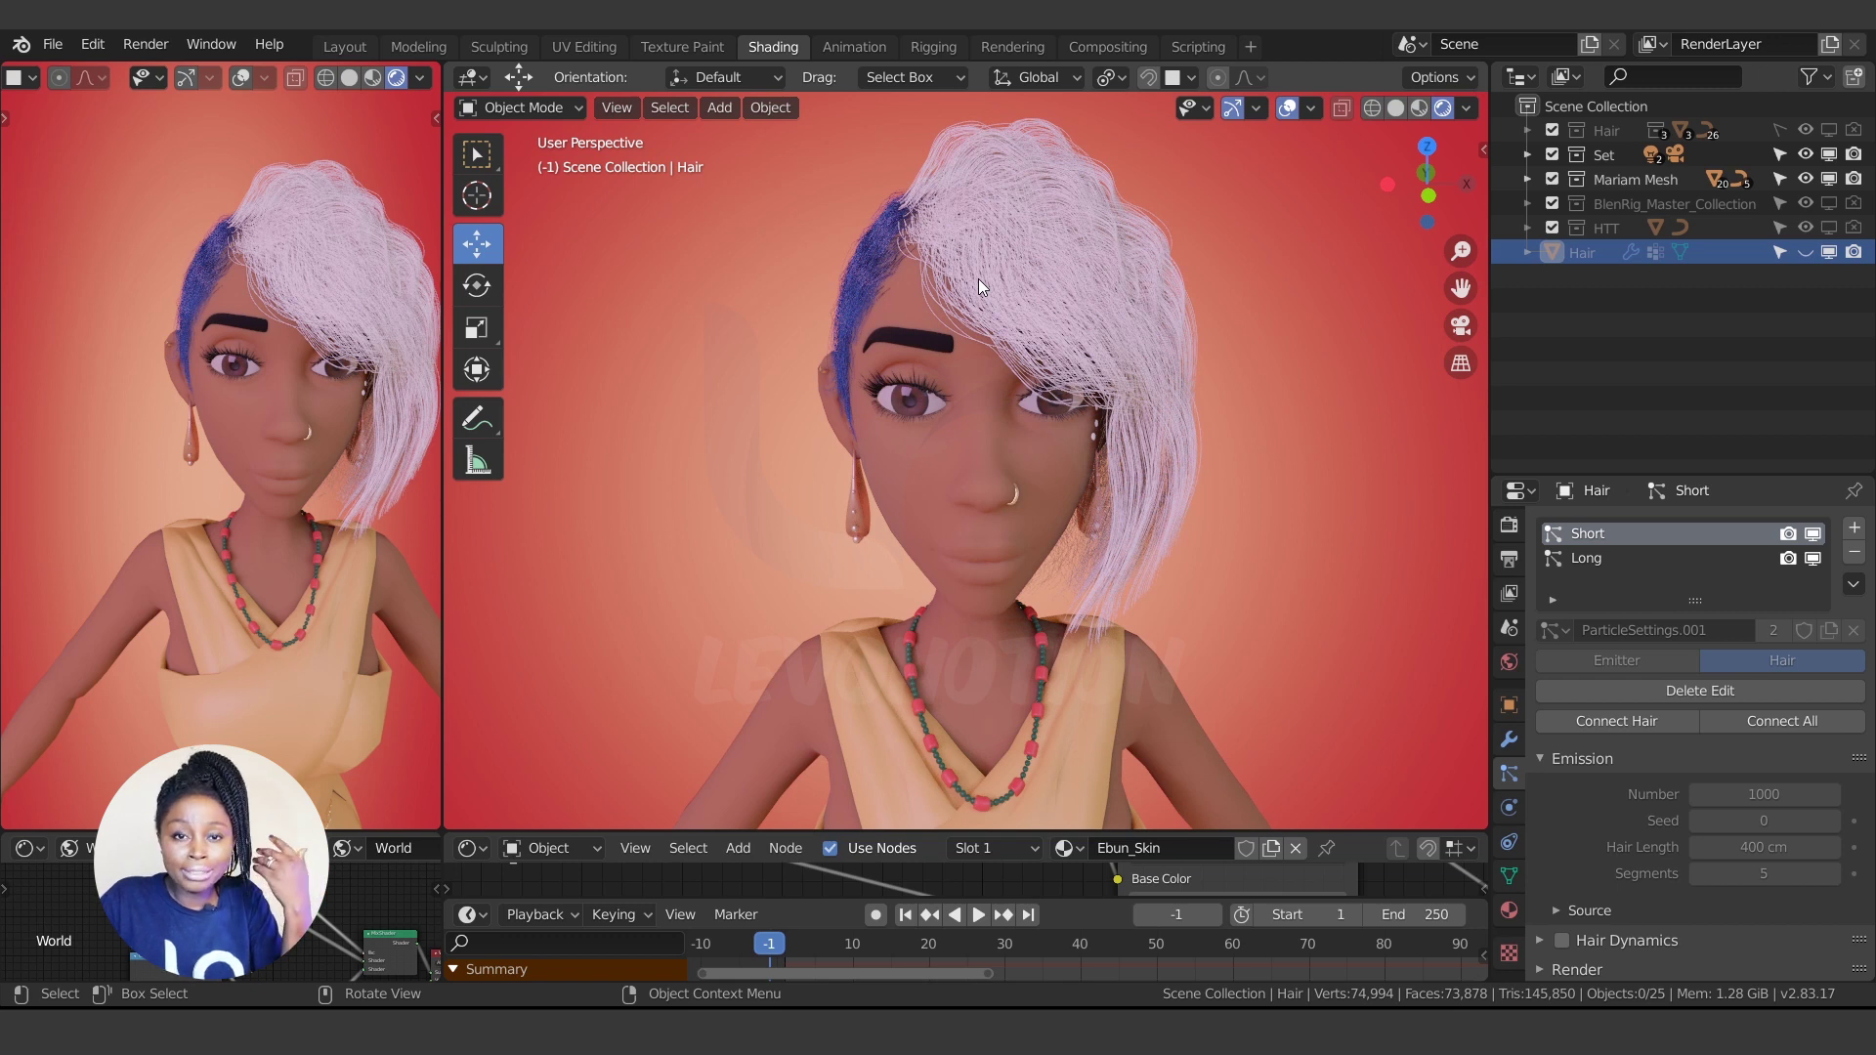
- Compare the material slots of MariamBody with those of the Hair object
{"action": "left_click", "coordinate": [985, 507]}
{"action": "left_click", "coordinate": [1509, 913]}
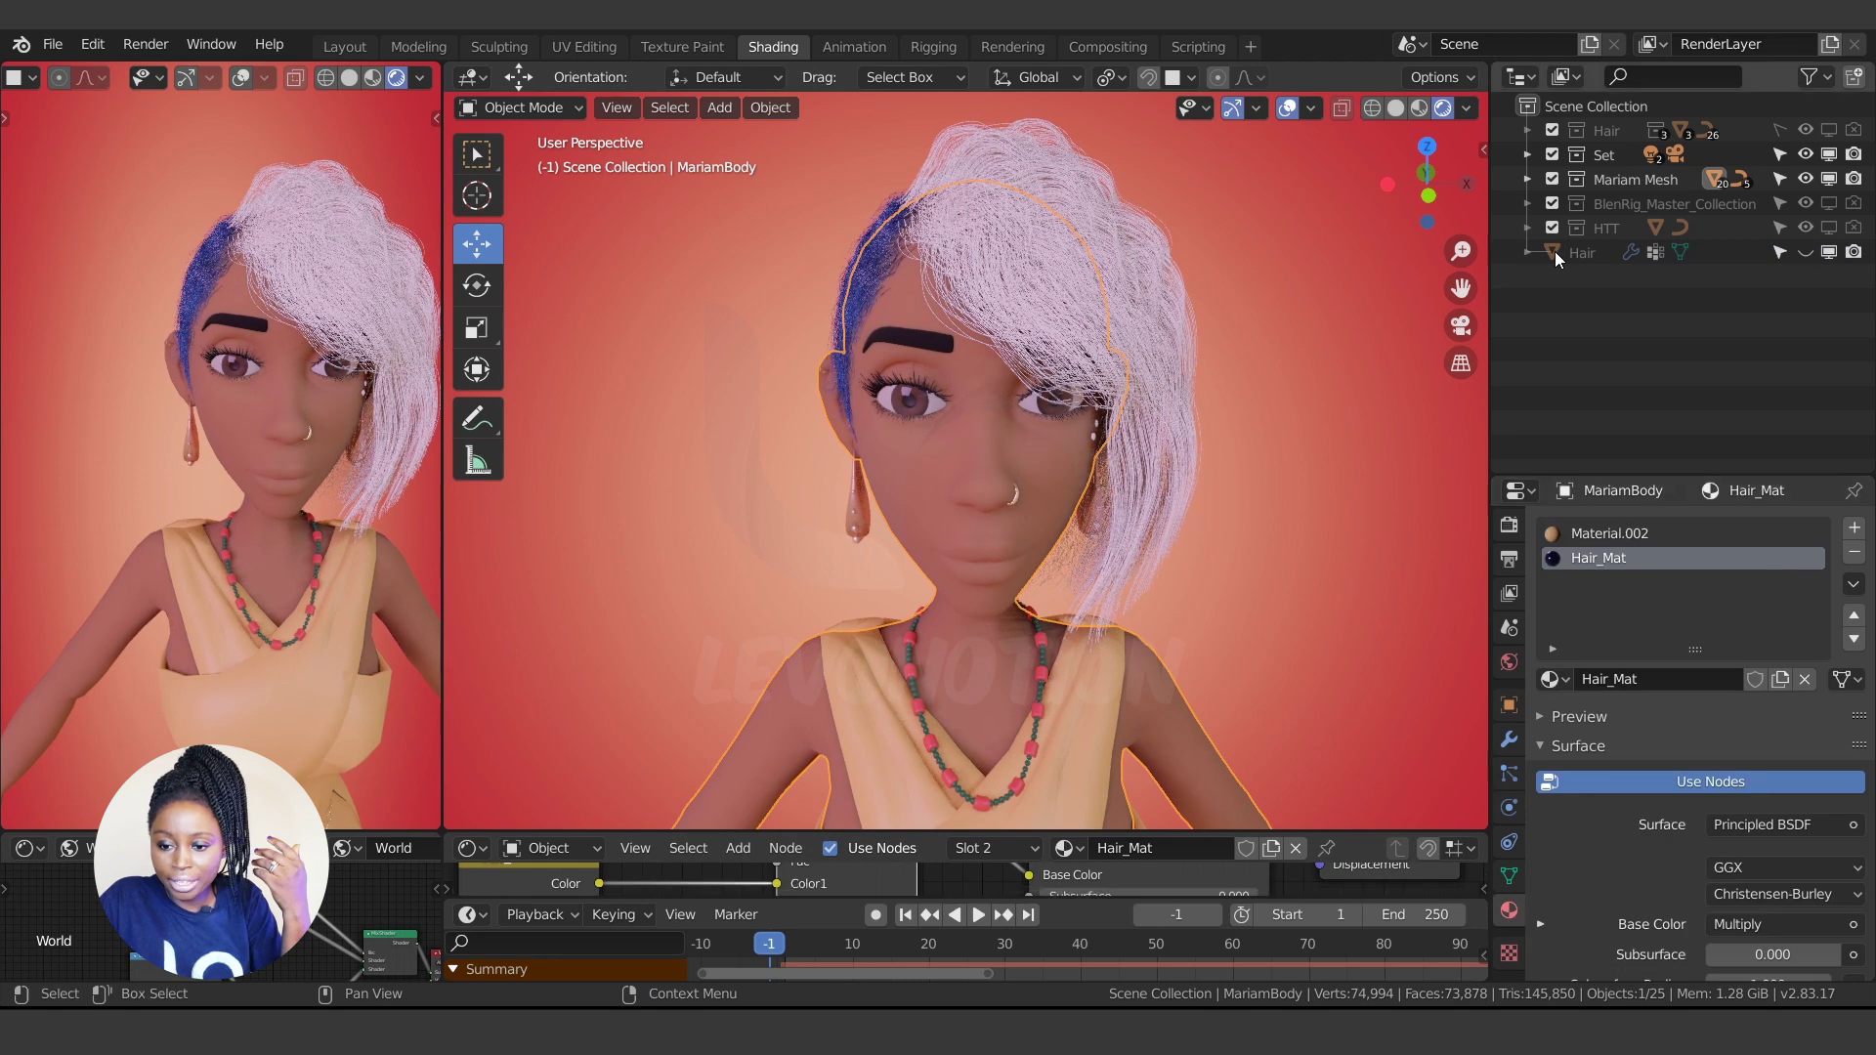
{"action": "left_click", "coordinate": [1567, 254]}
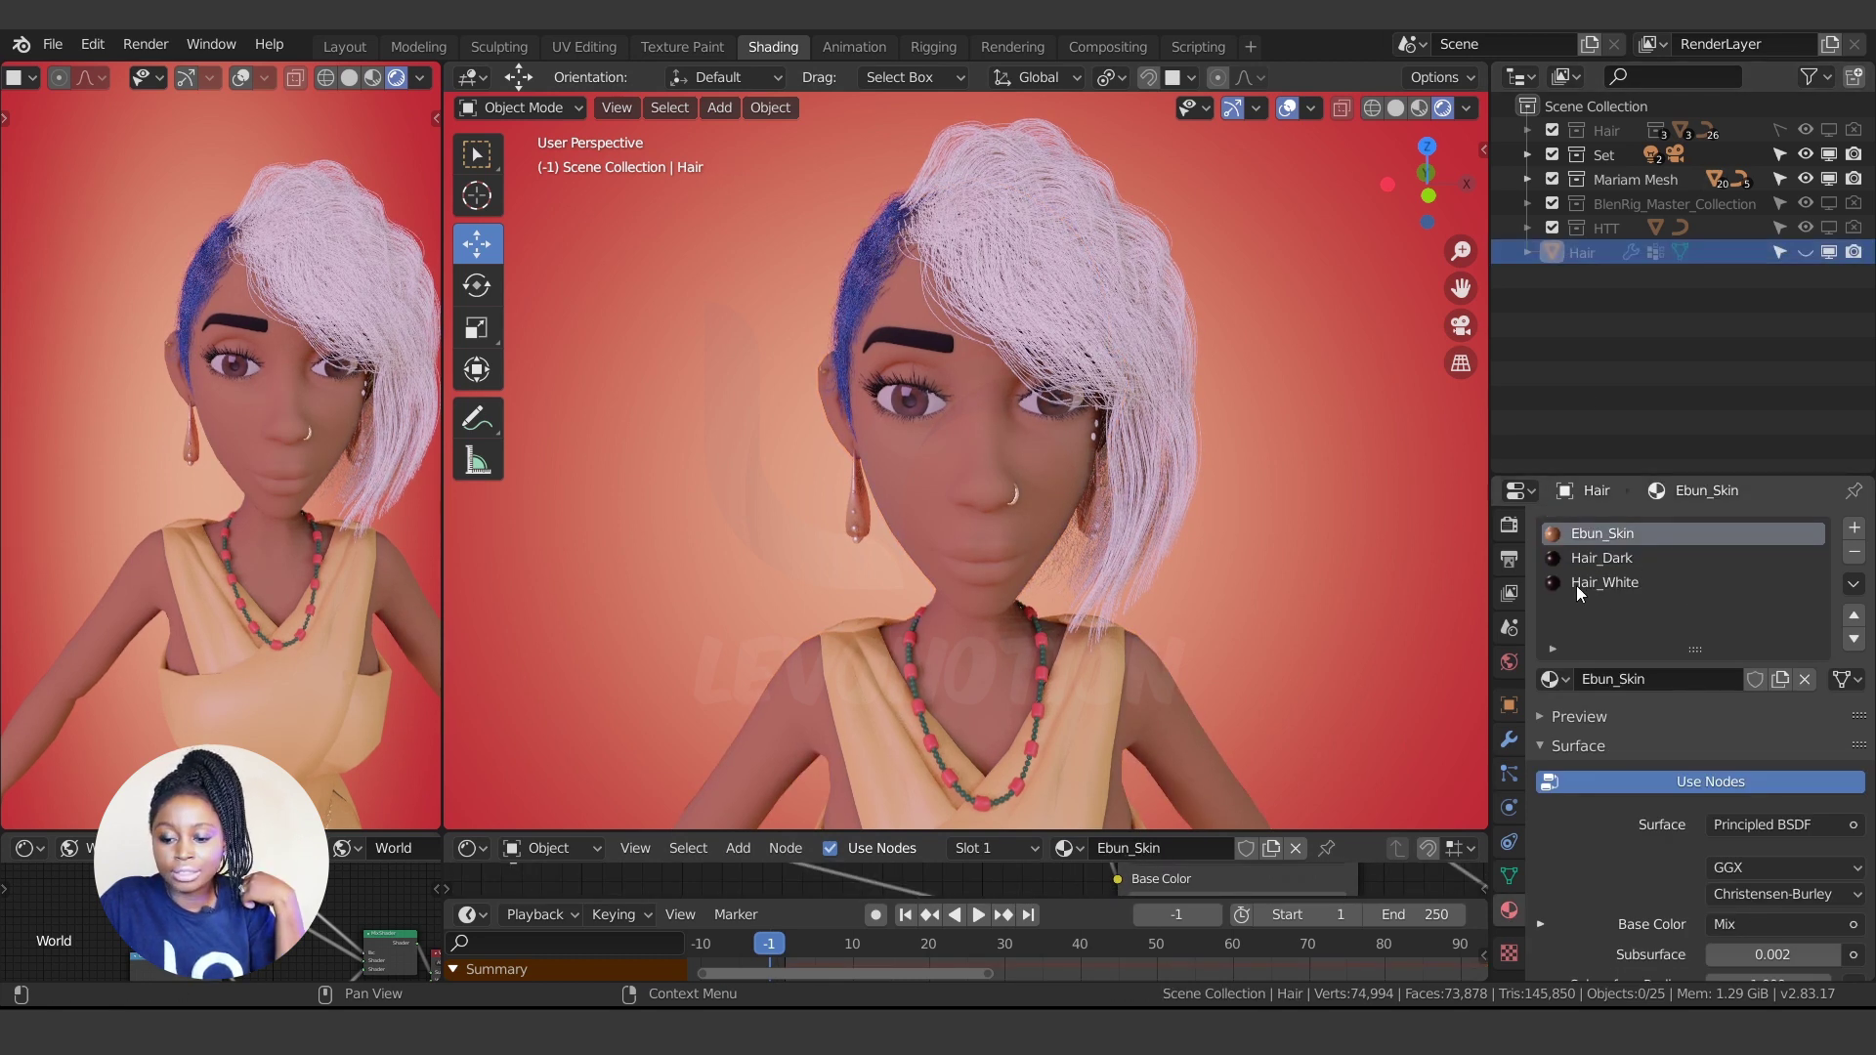
{"action": "left_click", "coordinate": [975, 459]}
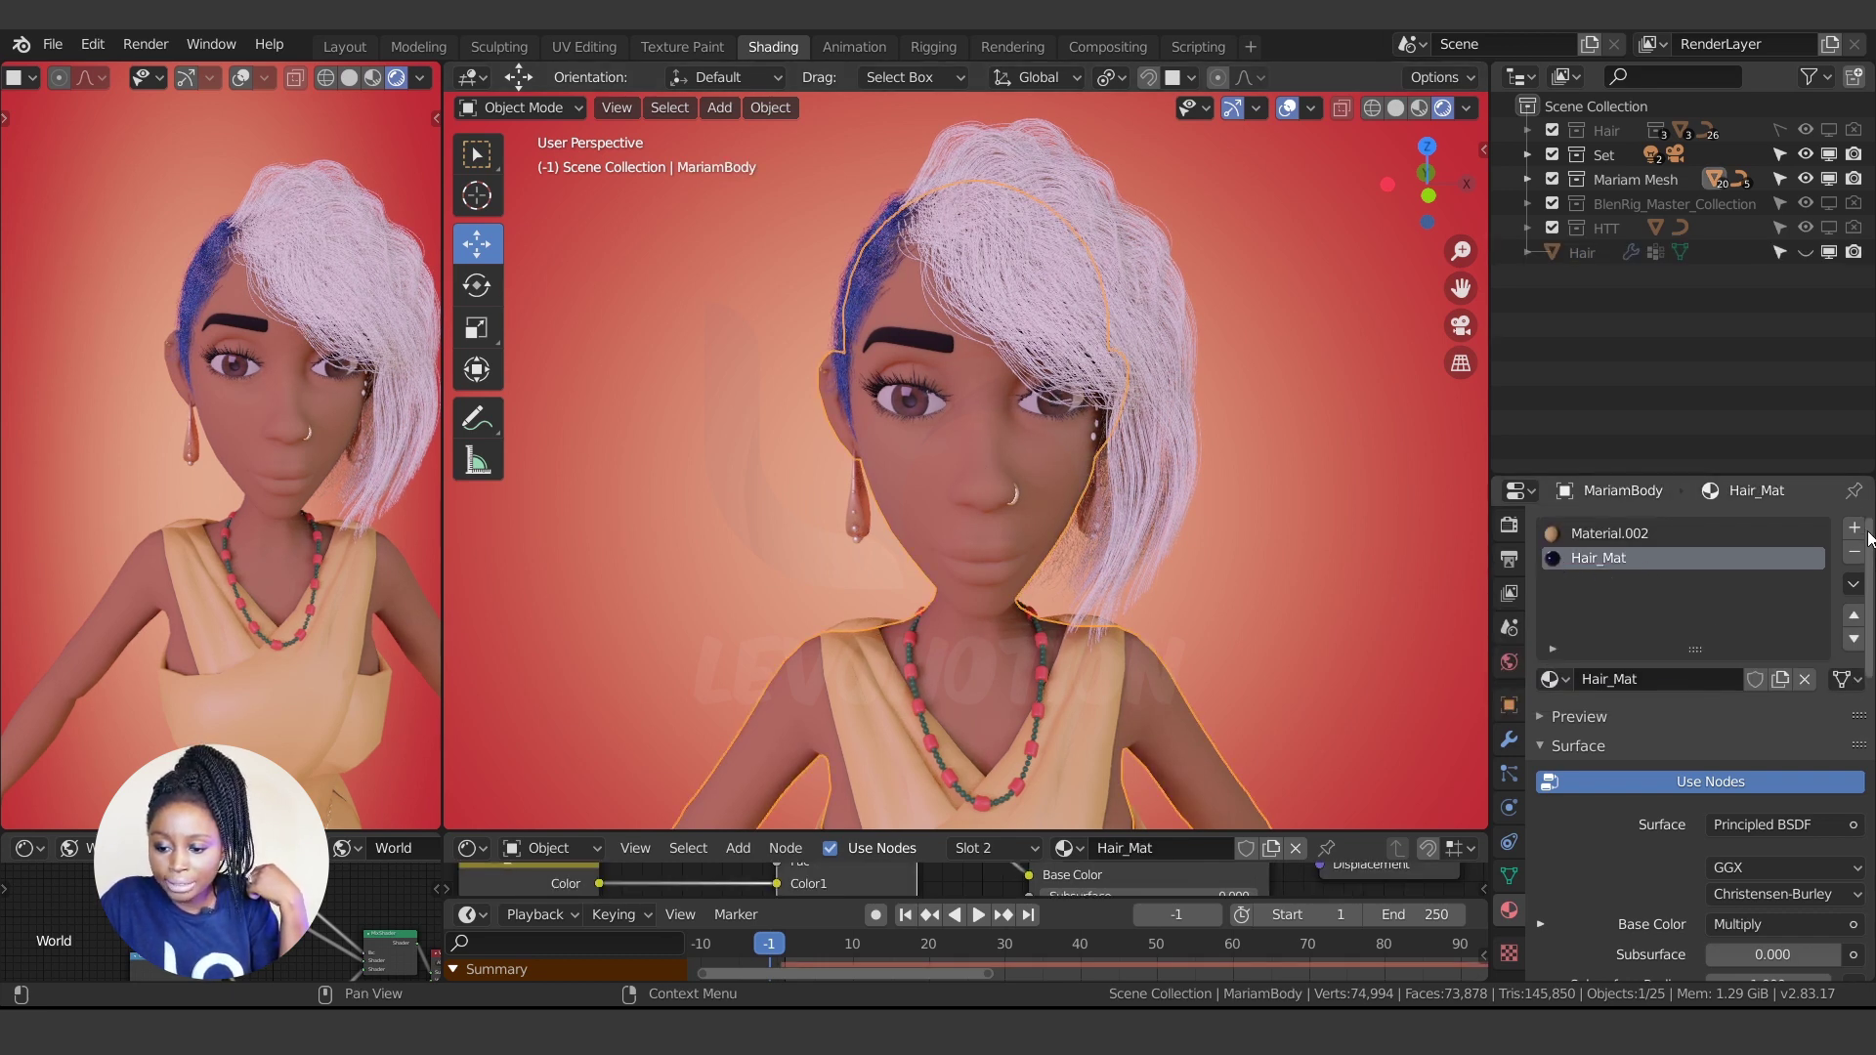
- Add a third material slot to MariamBody and replace the second slot's material with Hair_Dark
{"action": "left_click", "coordinate": [1861, 532]}
{"action": "left_click", "coordinate": [1610, 557]}
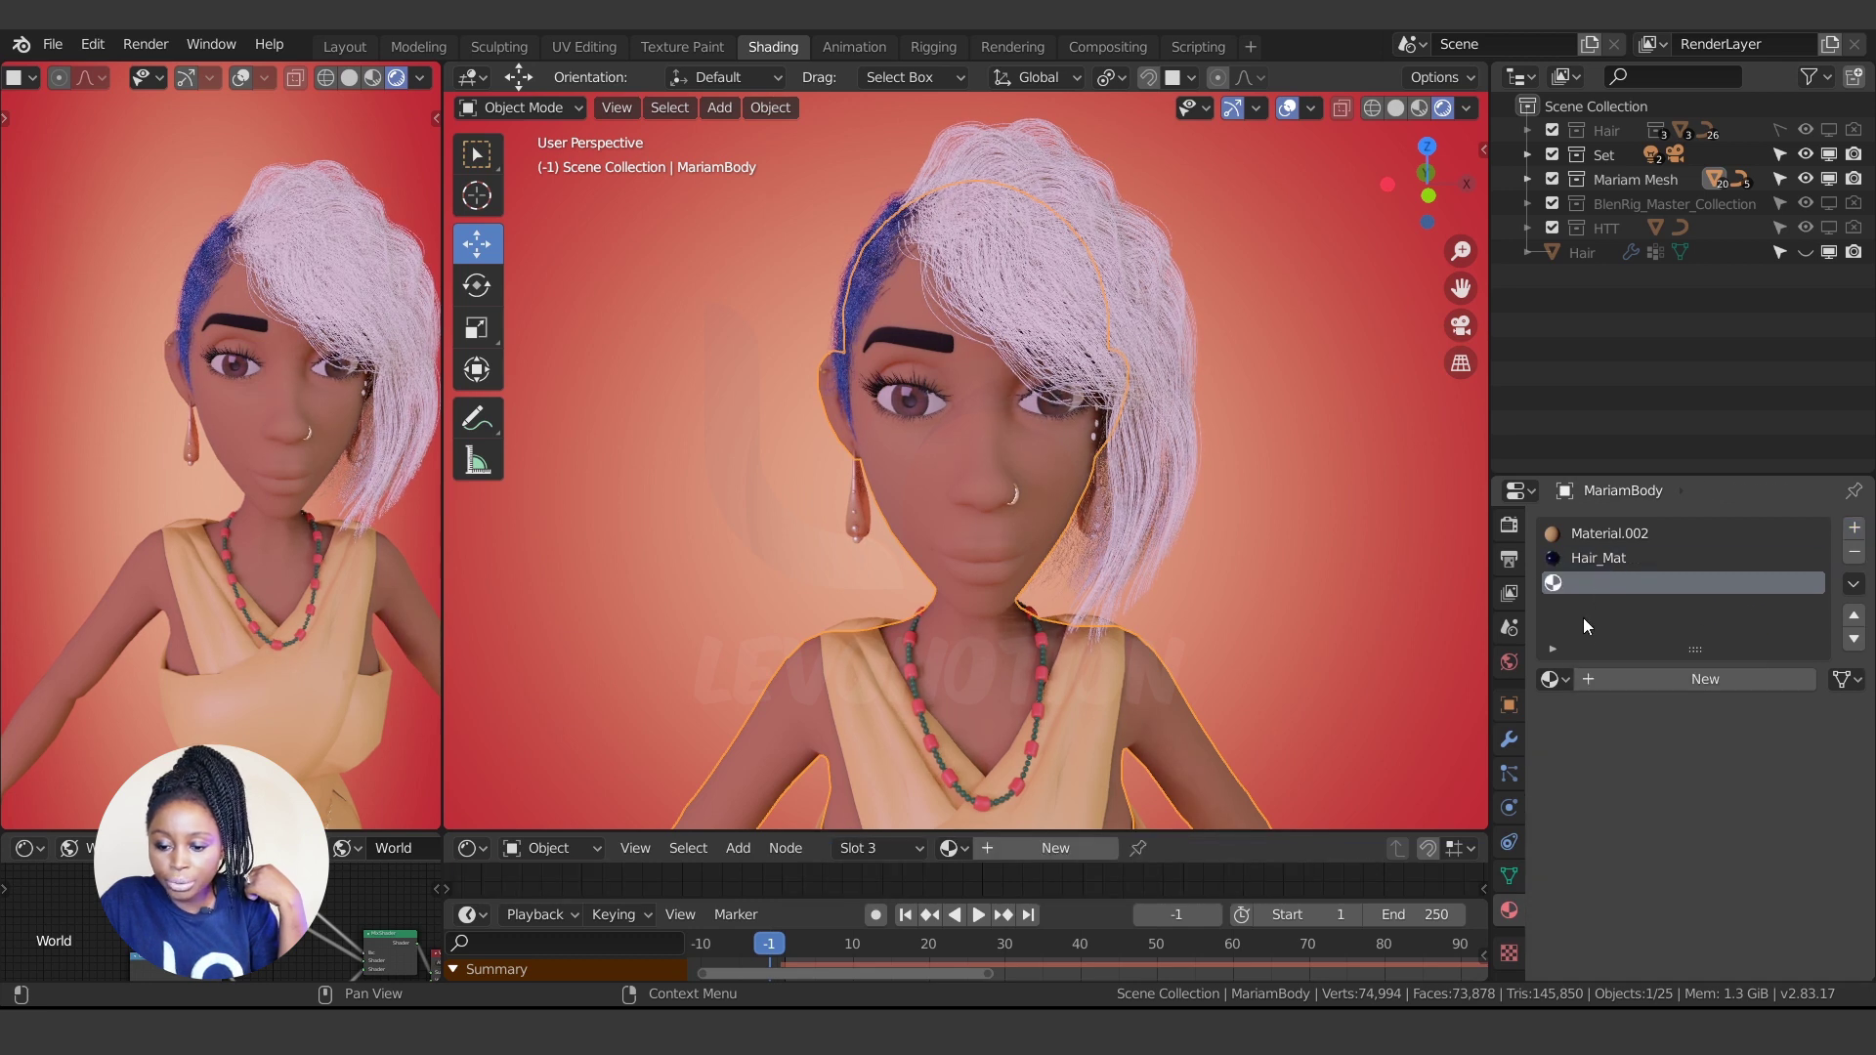
{"action": "left_click", "coordinate": [1557, 680]}
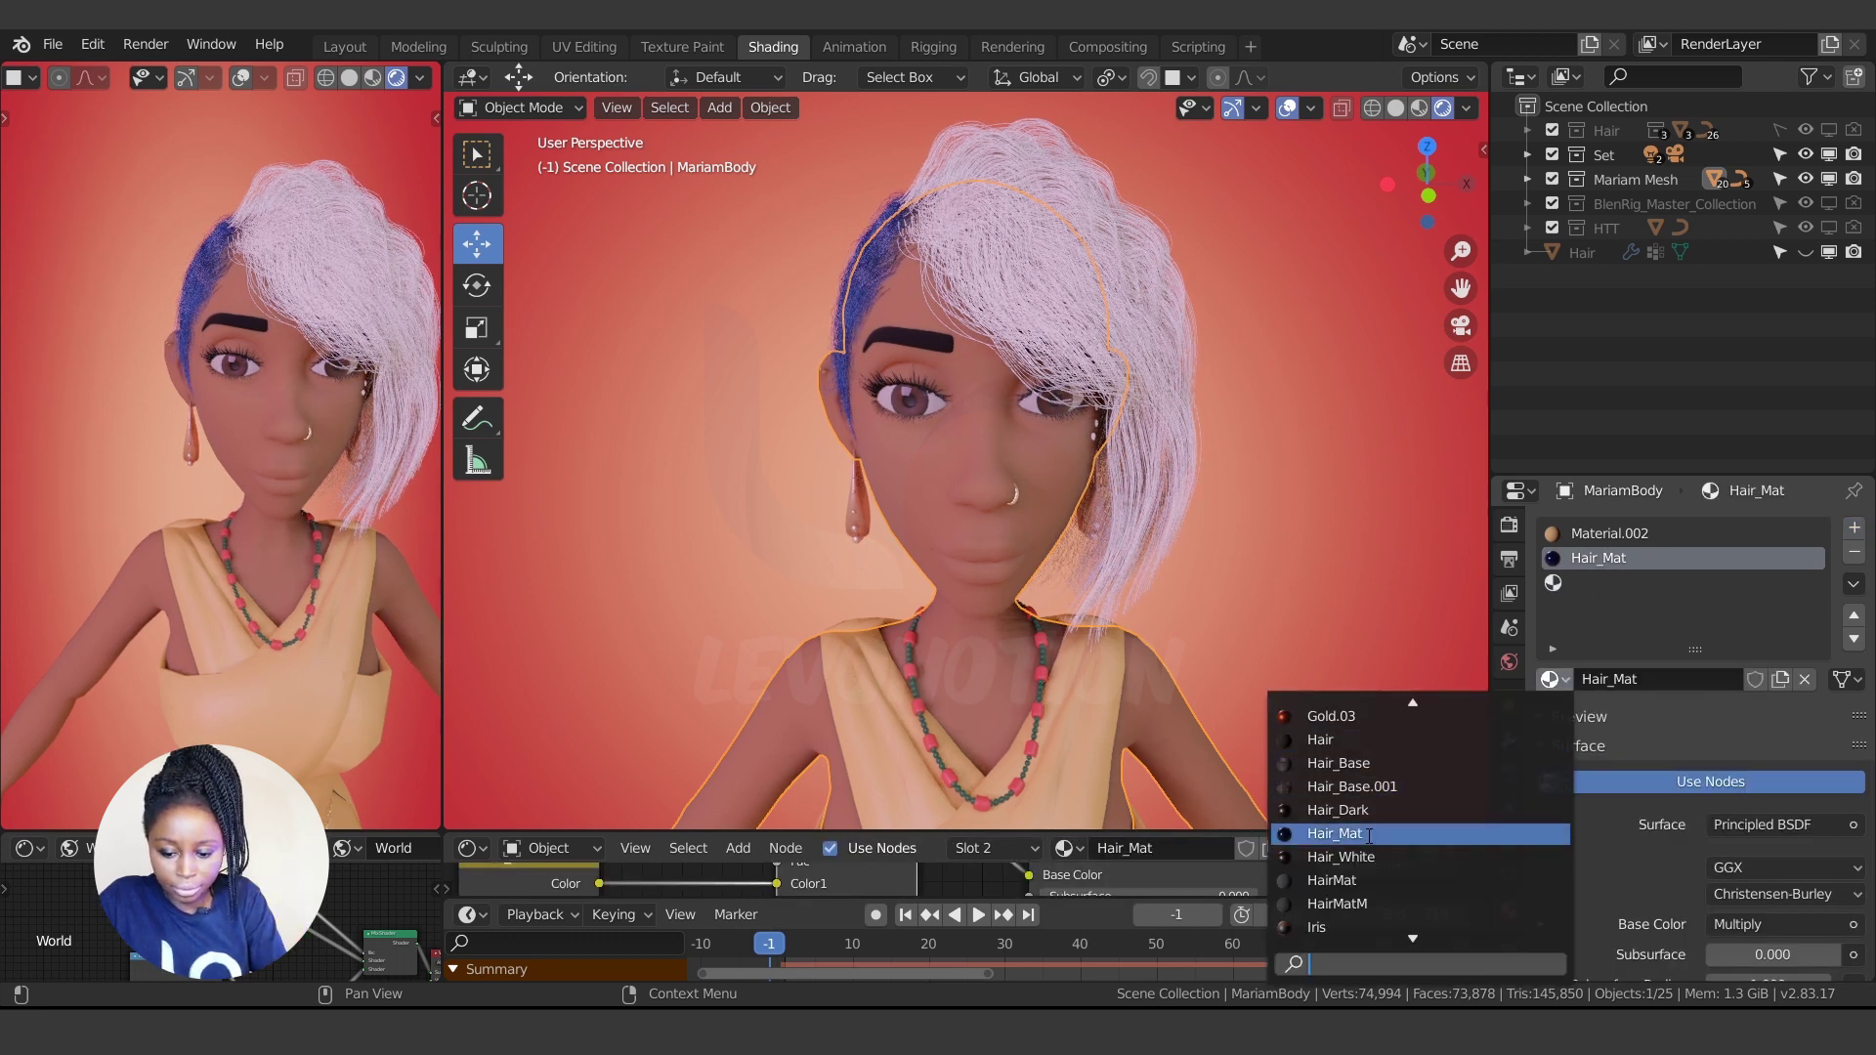
{"action": "key", "text": "Return"}
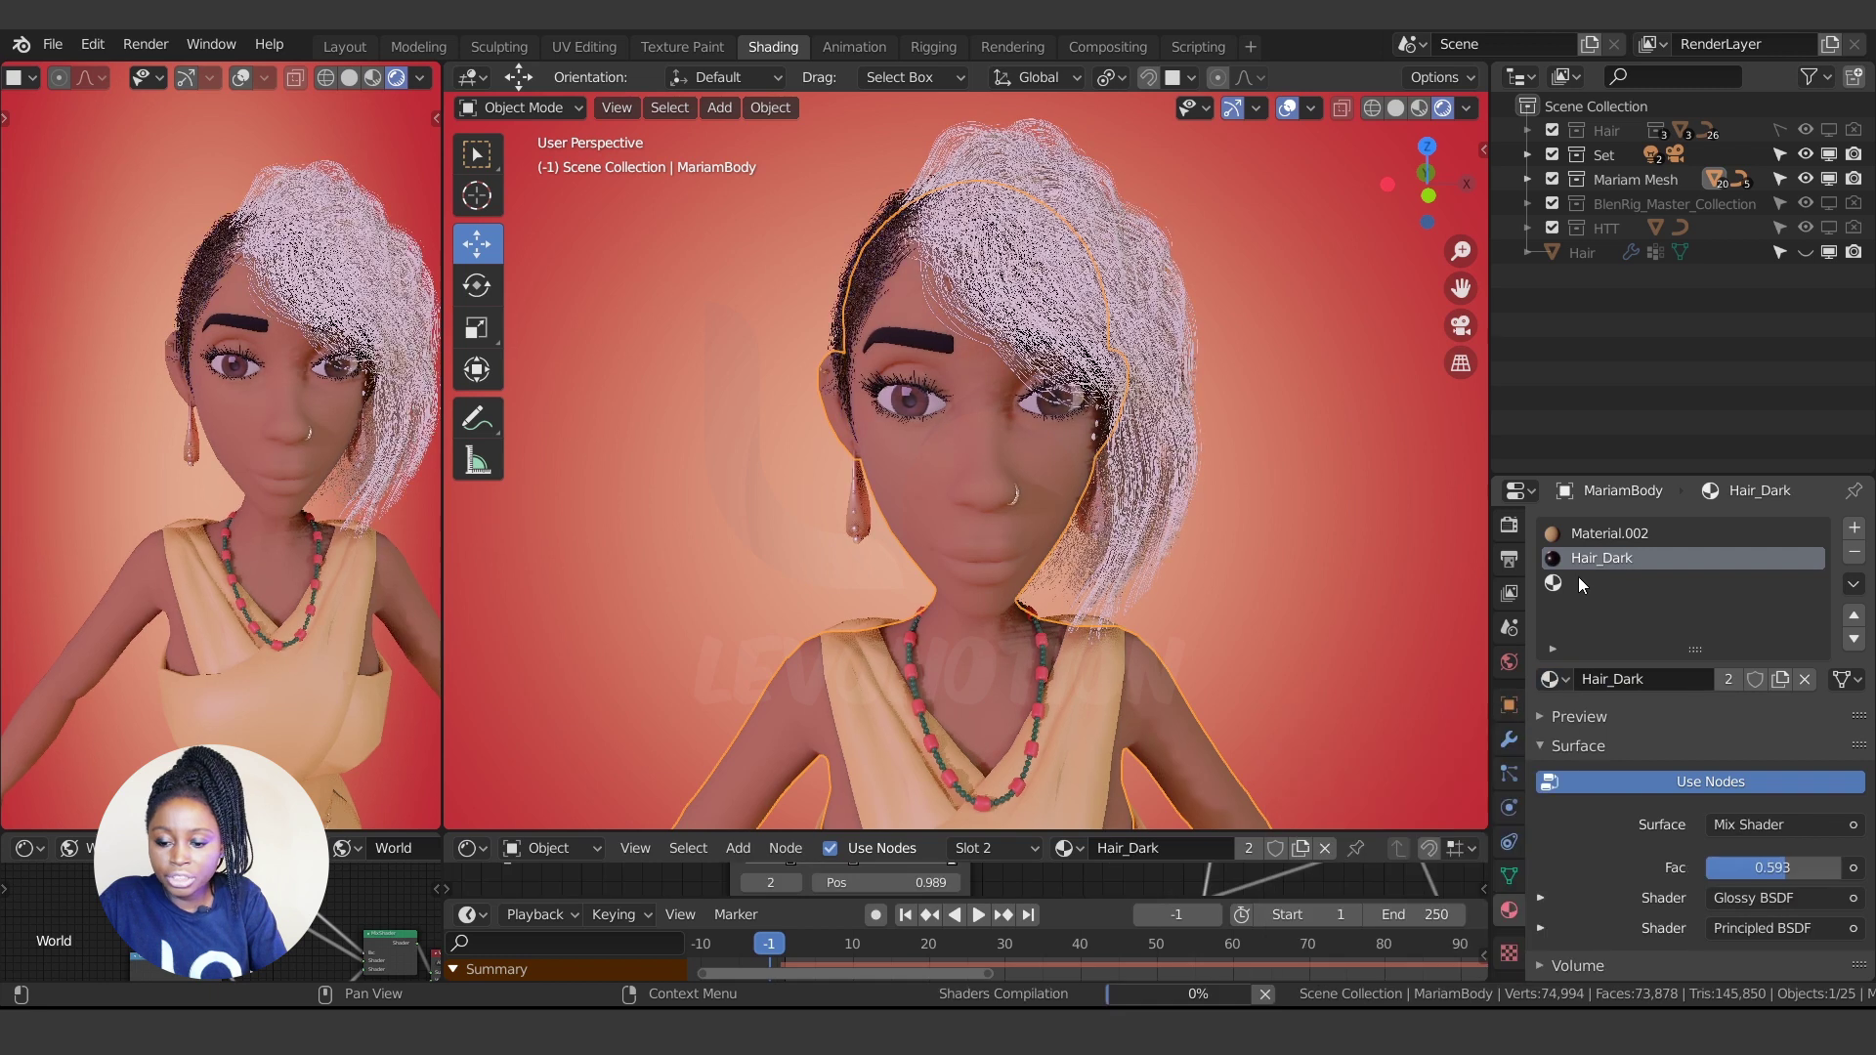
- Assign the Hair_White material to MariamBody's empty third slot
{"action": "left_click", "coordinate": [1579, 581]}
{"action": "left_click", "coordinate": [1553, 680]}
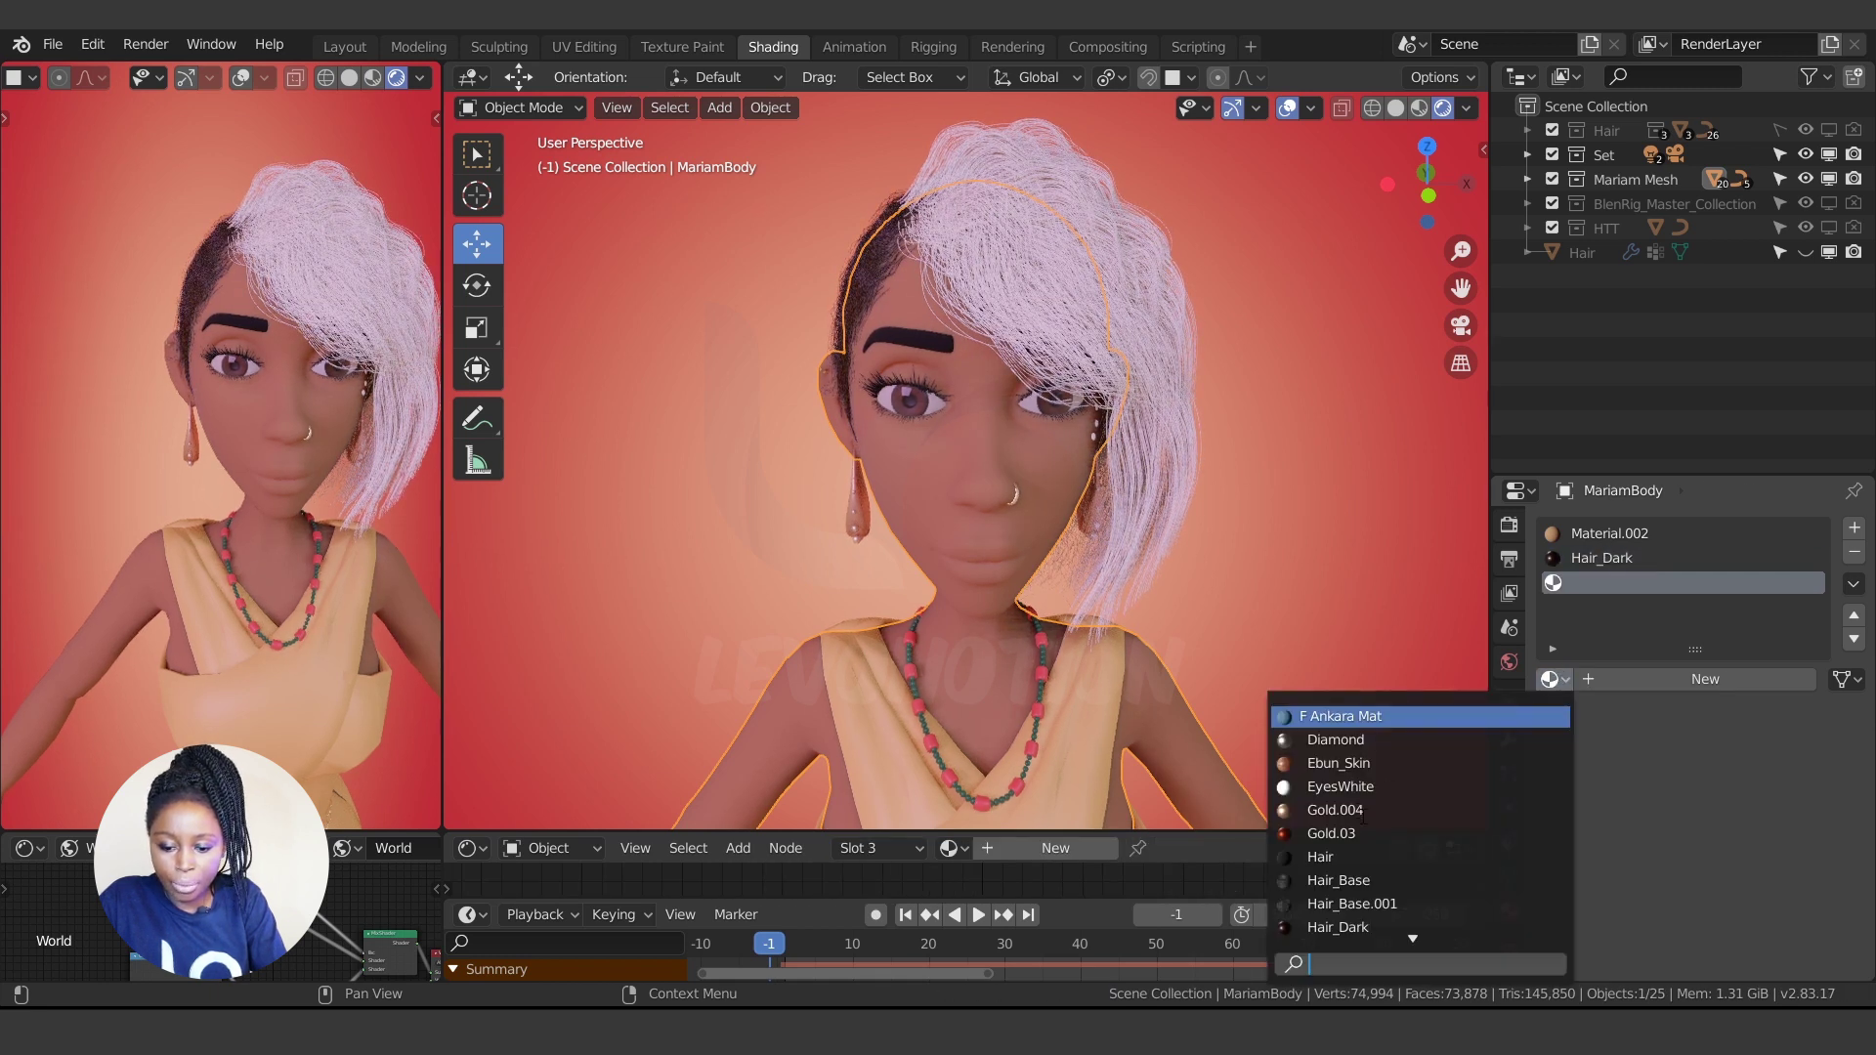
{"action": "type", "text": "wh"}
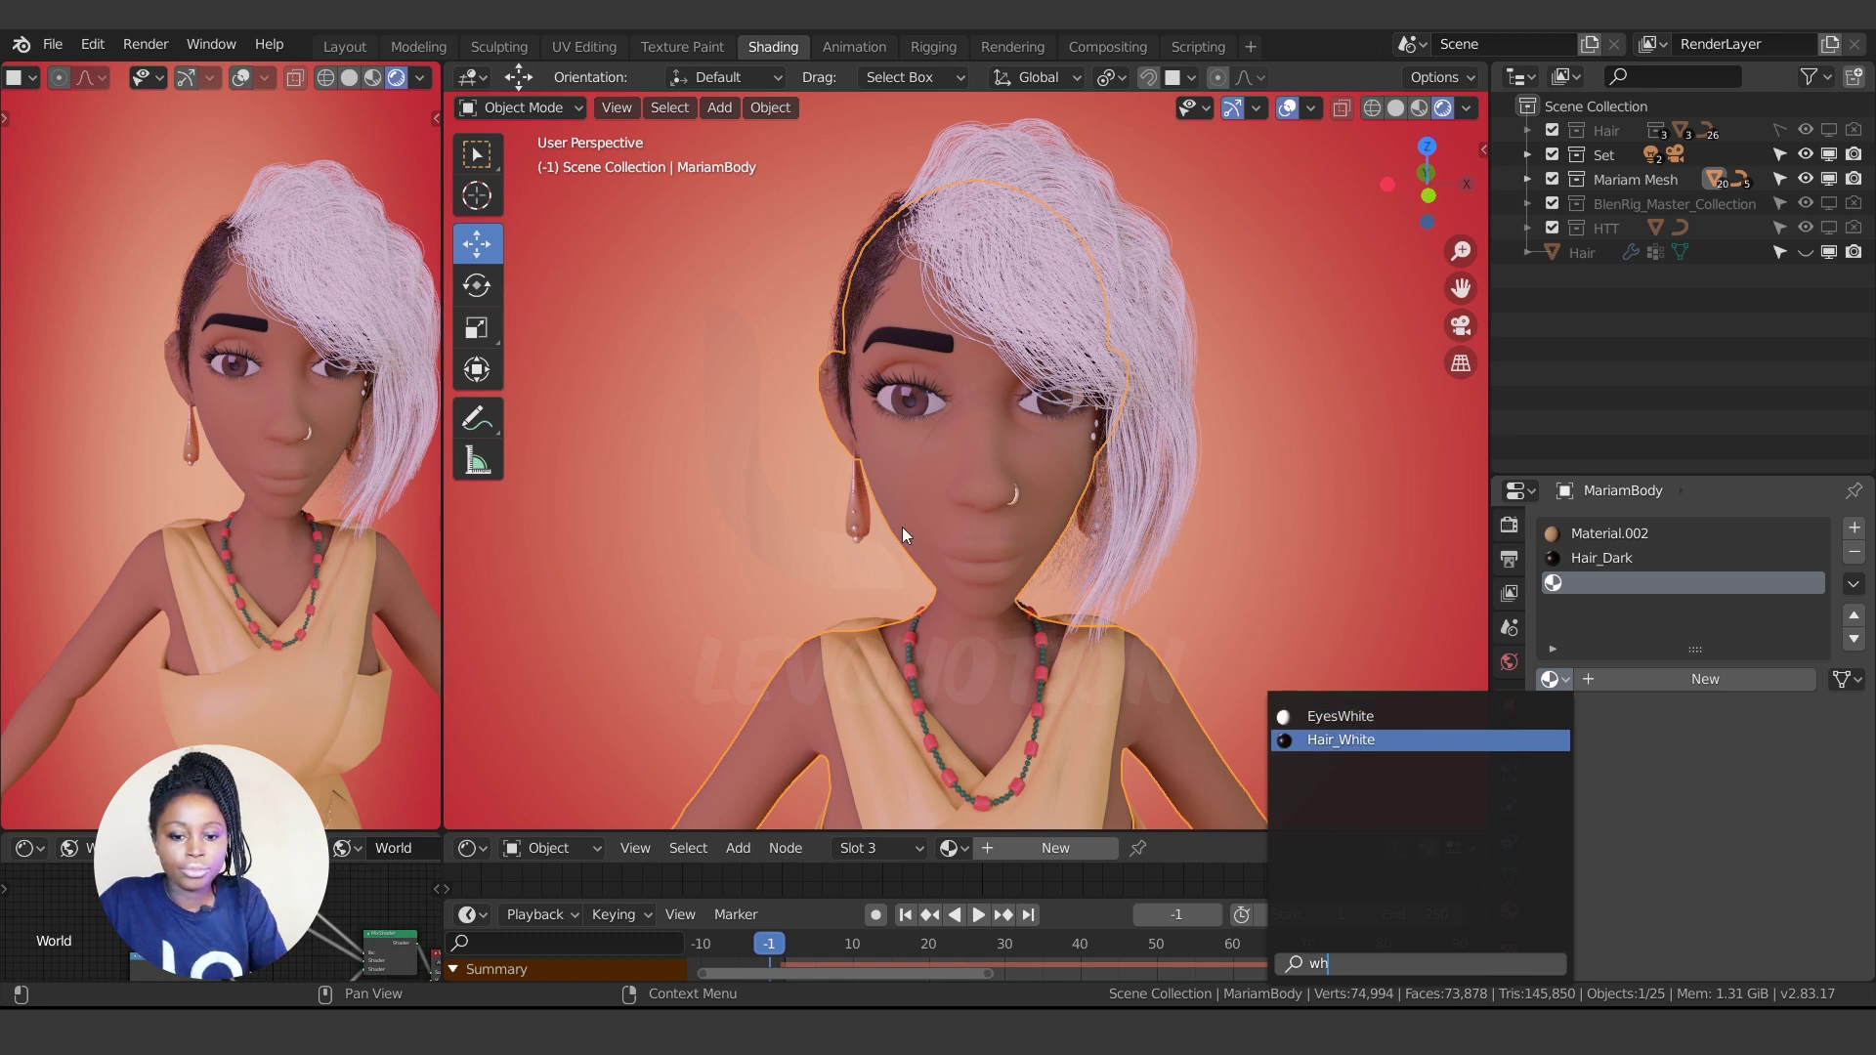
{"action": "key", "text": "Return"}
- Select the hidden Hair object and examine the character's dark and white hair from the front and the side
{"action": "middle_click_drag", "start_coordinate": [941, 502], "coordinate": [899, 525]}
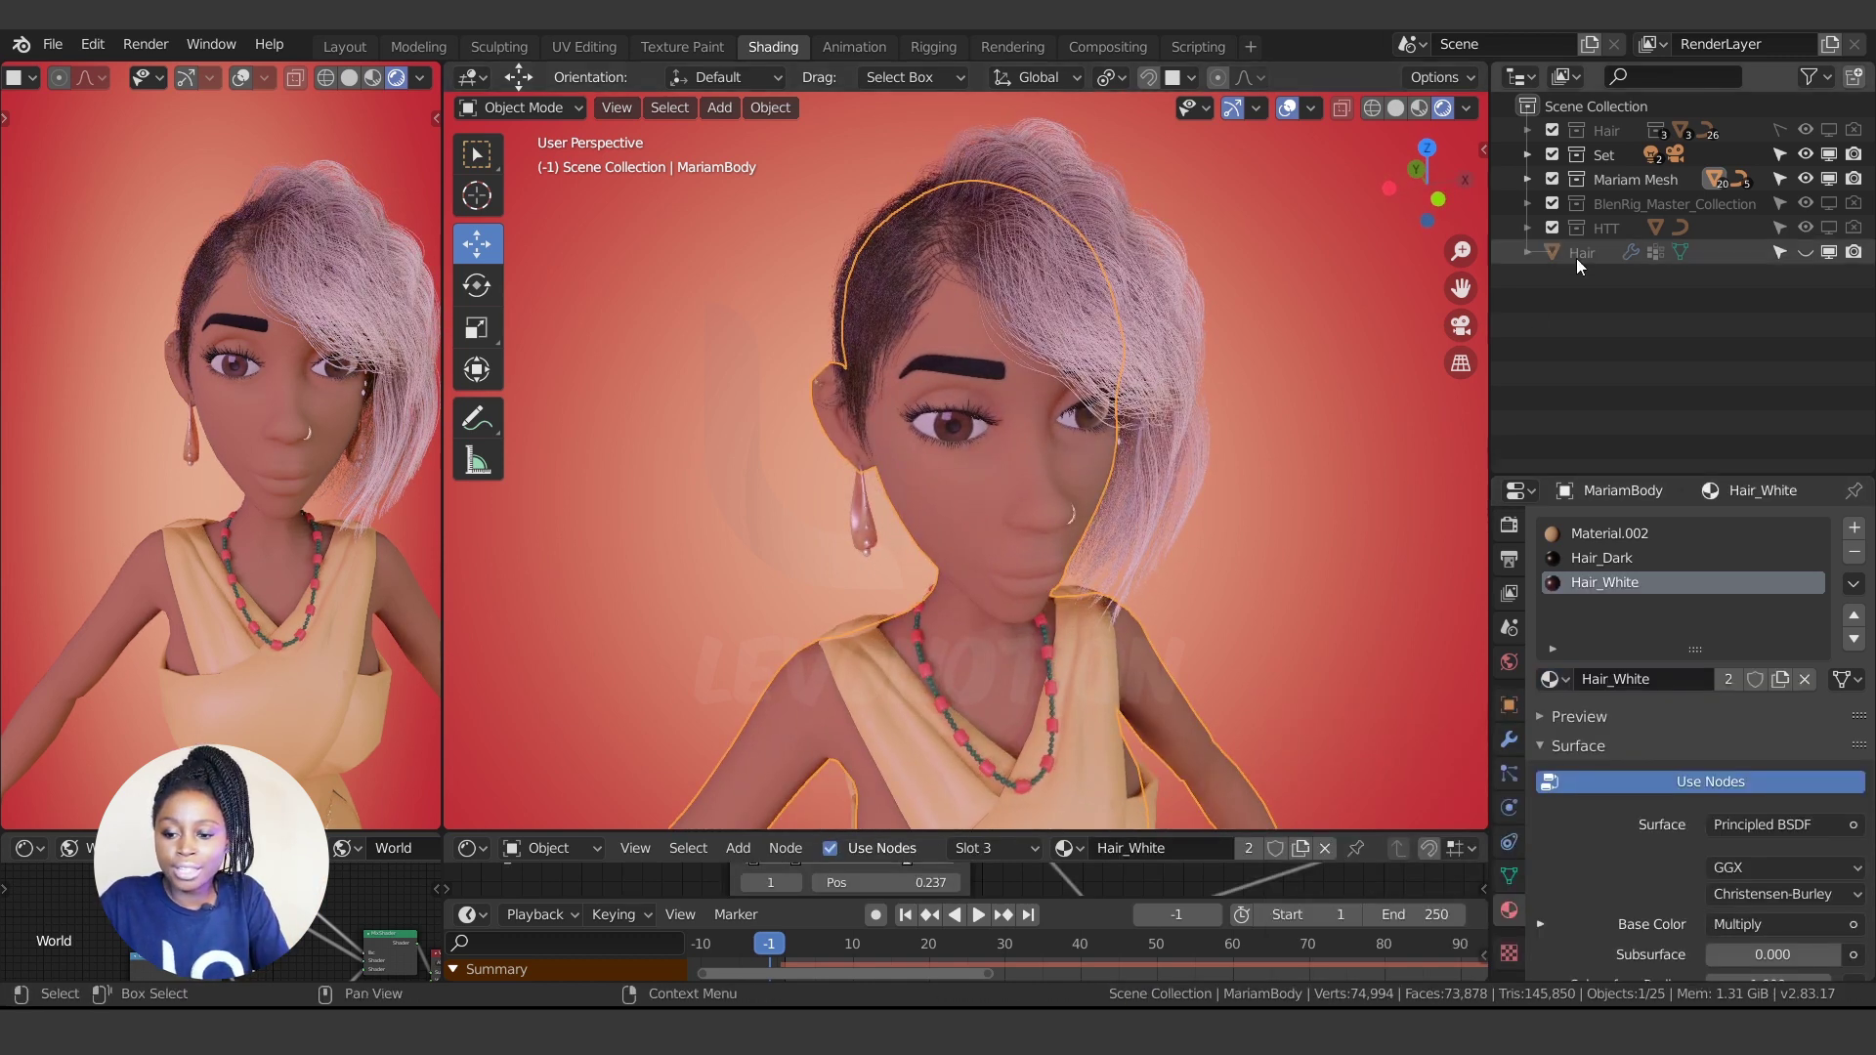
{"action": "left_click", "coordinate": [1650, 250]}
{"action": "scroll", "coordinate": [1163, 422], "scroll_direction": "down", "scroll_amount": 3}
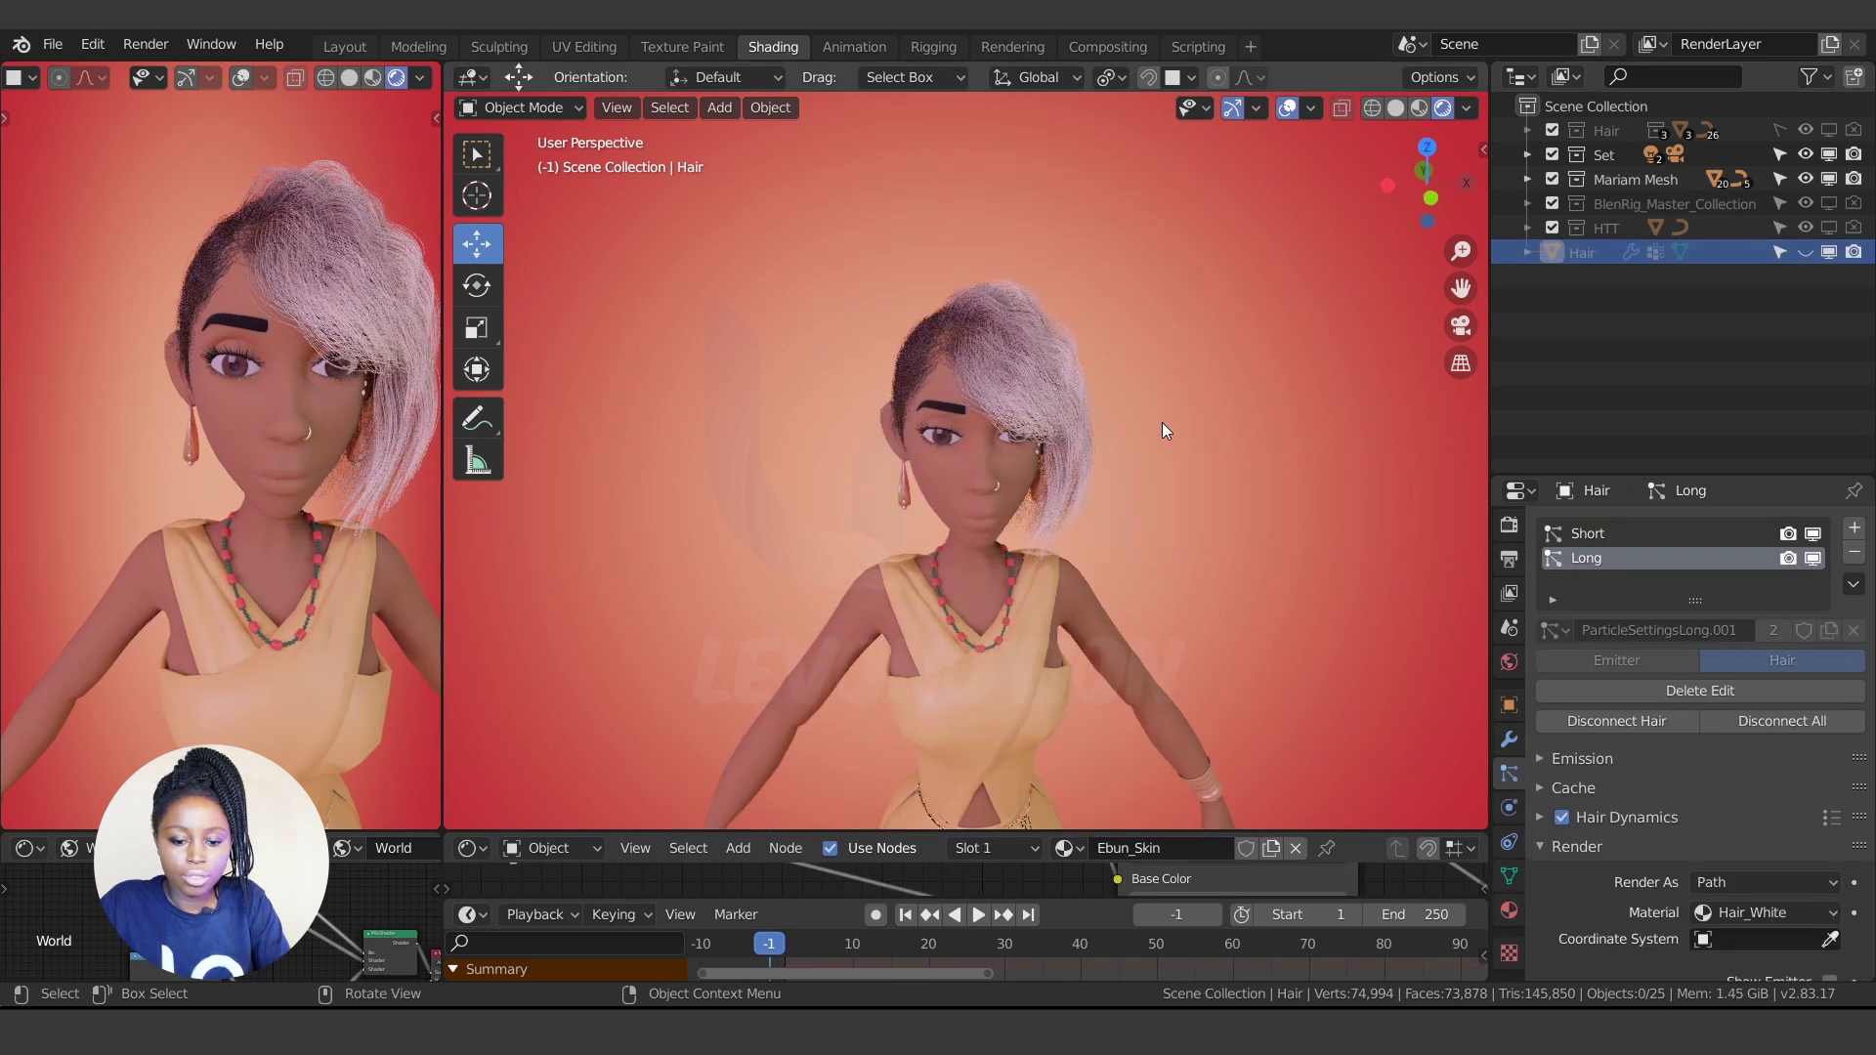
{"action": "middle_click_drag", "start_coordinate": [1028, 459], "coordinate": [1156, 461]}
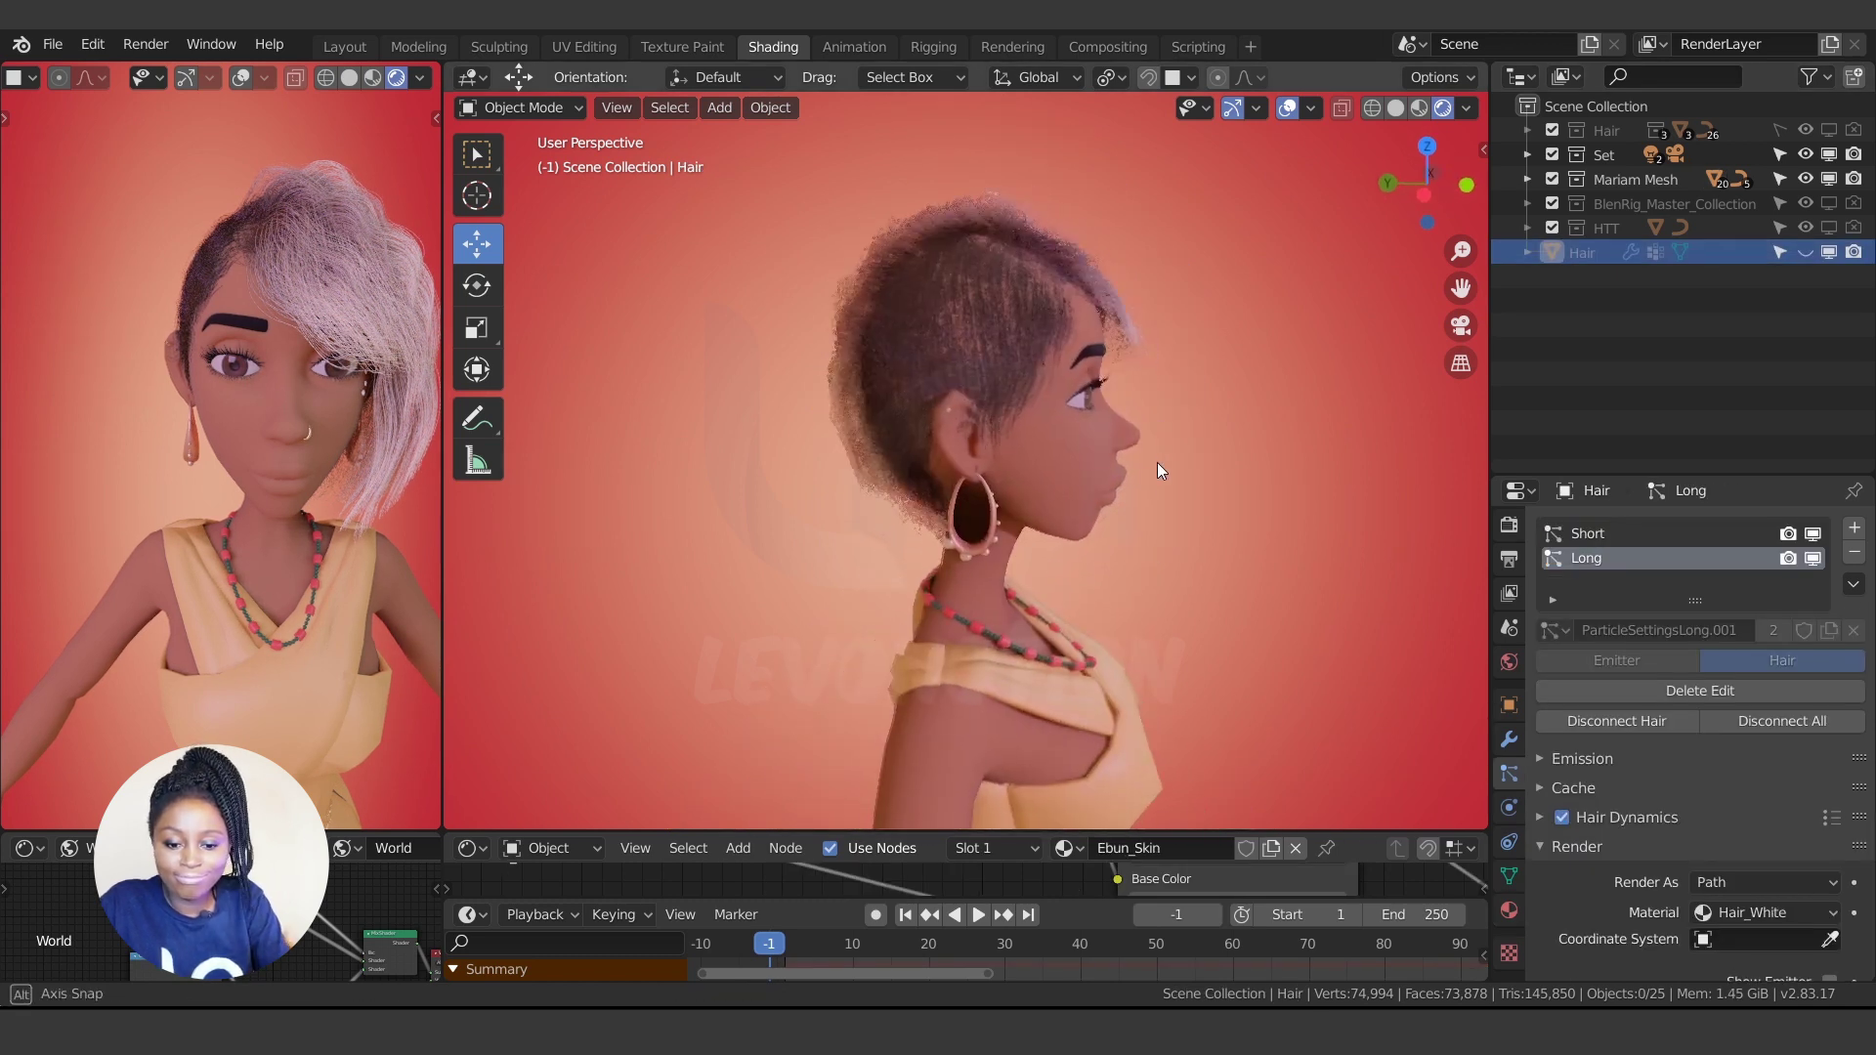
{"action": "scroll", "coordinate": [1023, 367], "scroll_direction": "up", "scroll_amount": 3}
{"action": "middle_click_drag", "start_coordinate": [1023, 367], "coordinate": [842, 321]}
{"action": "scroll", "coordinate": [1218, 523], "scroll_direction": "down", "scroll_amount": 3}
{"action": "middle_click_drag", "start_coordinate": [1218, 523], "coordinate": [1243, 494]}
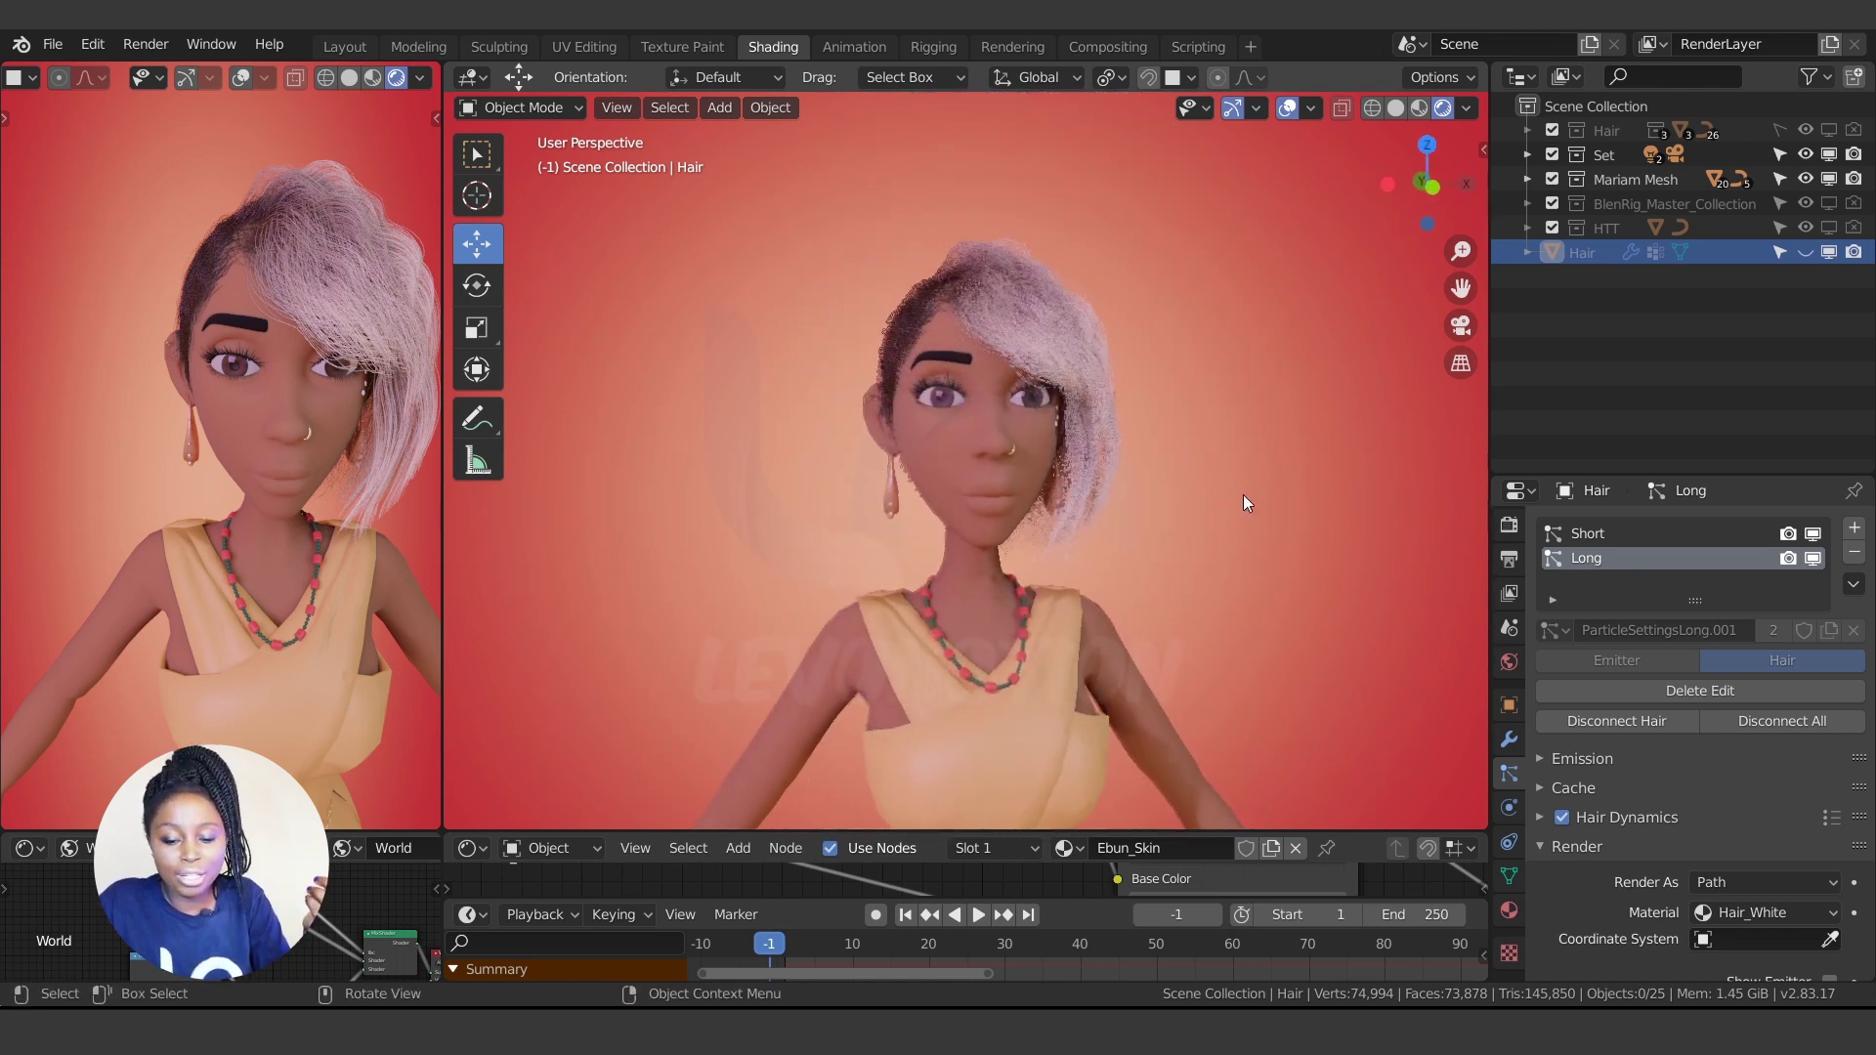